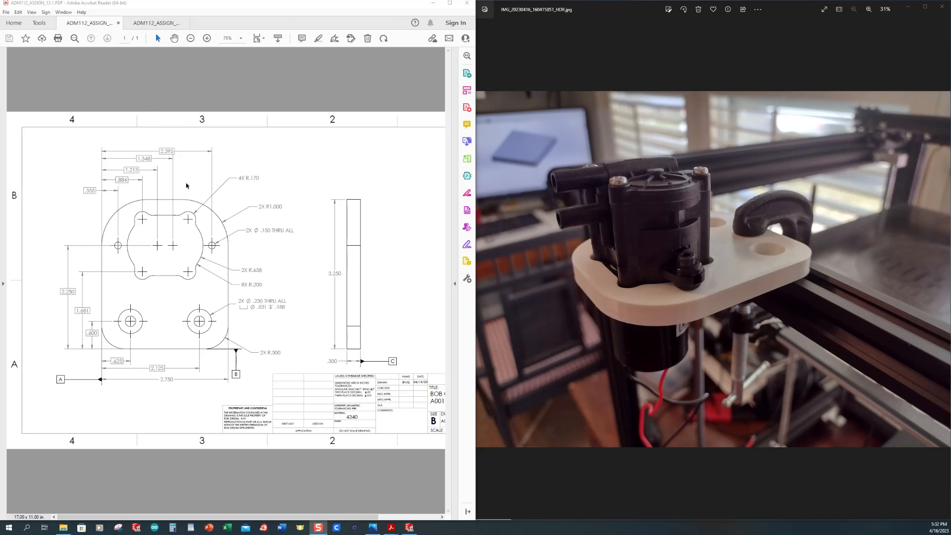
# - Close the bordered copy of the drawing and the pump photo, and maximize the remaining dimensioned plate drawing
pyautogui.click(117, 23)
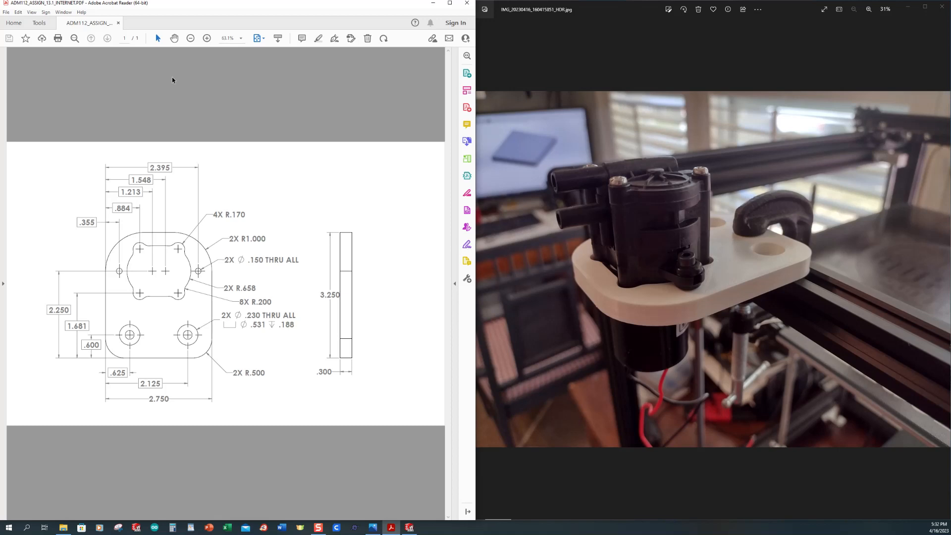
pyautogui.click(942, 6)
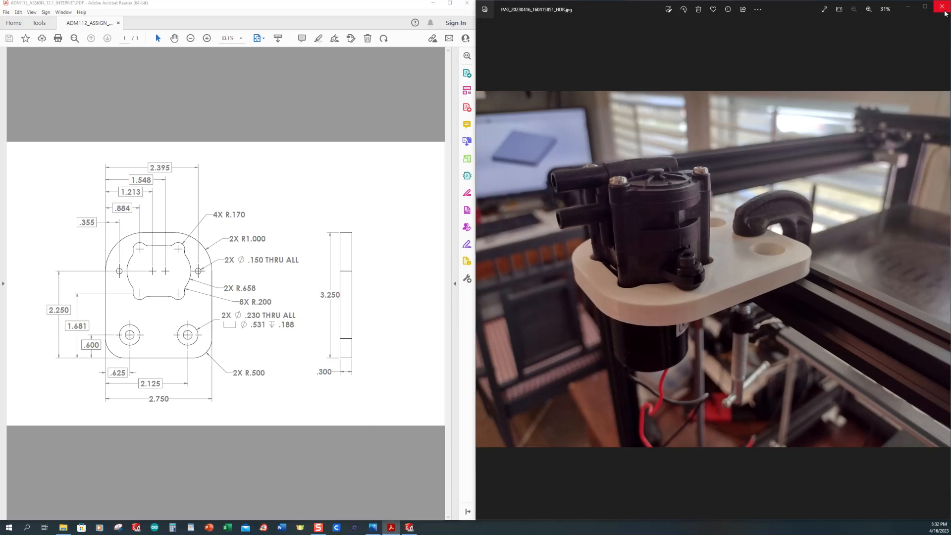
pyautogui.click(449, 4)
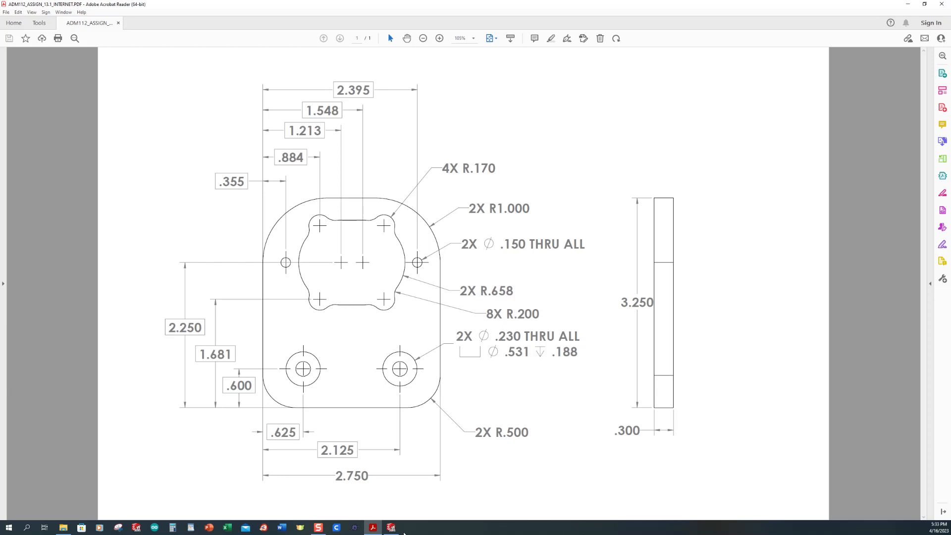
# - Switch to SOLIDWORKS and create a new part document
pyautogui.click(394, 502)
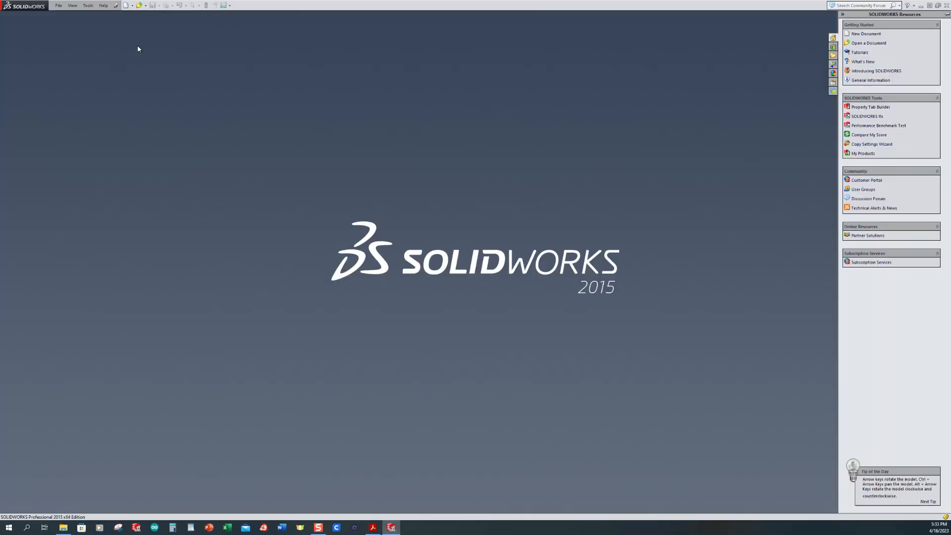
pyautogui.click(126, 6)
pyautogui.click(369, 236)
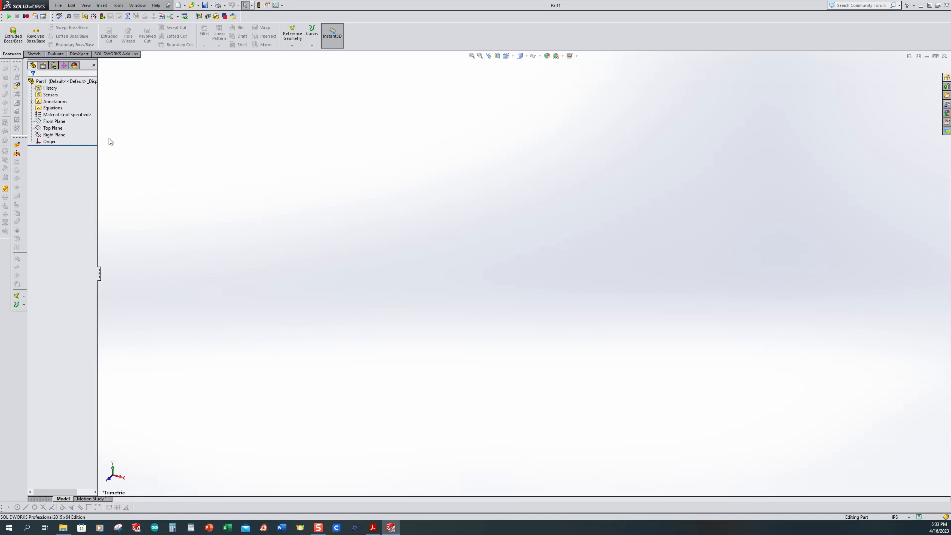
# - Start an Extruded Boss/Base on the Top Plane and sketch a center rectangle about 2.15 by 4.42 in from the origin
pyautogui.click(13, 36)
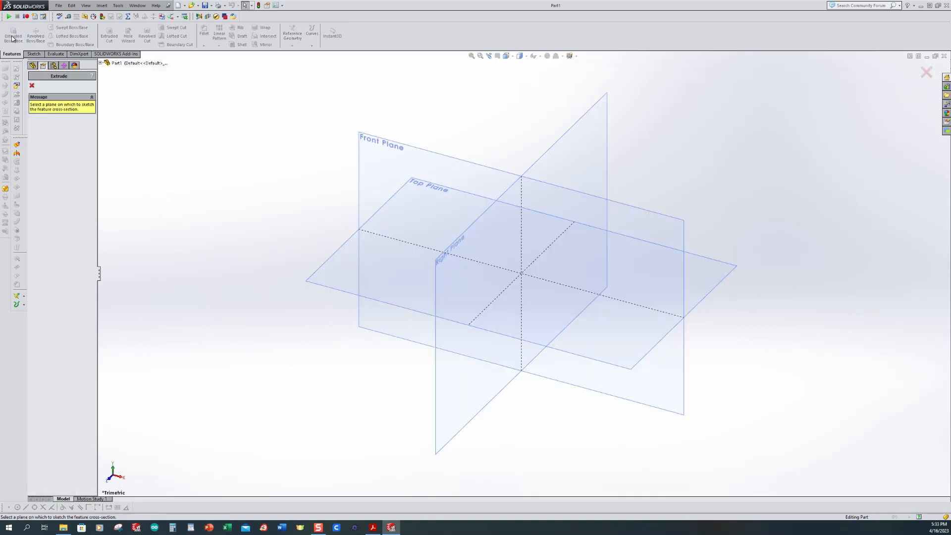
pyautogui.click(333, 274)
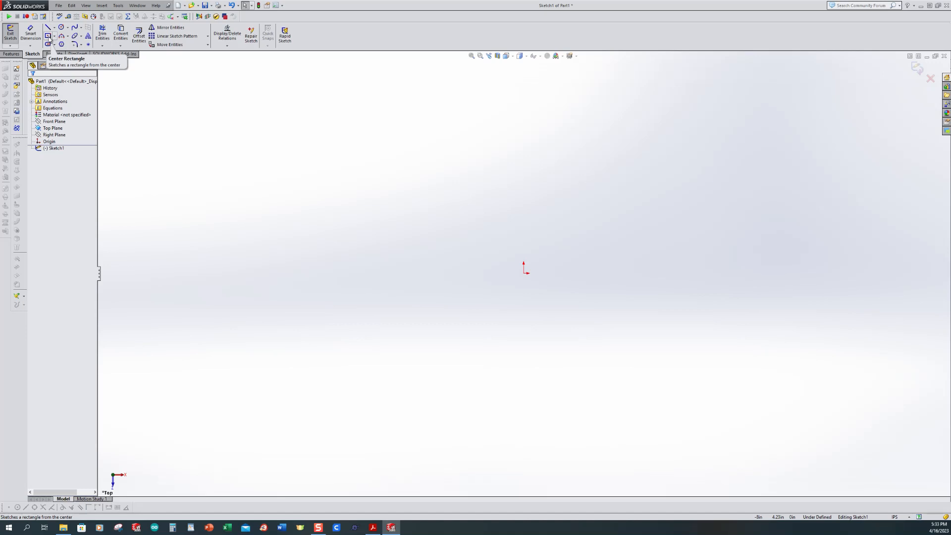
pyautogui.click(48, 36)
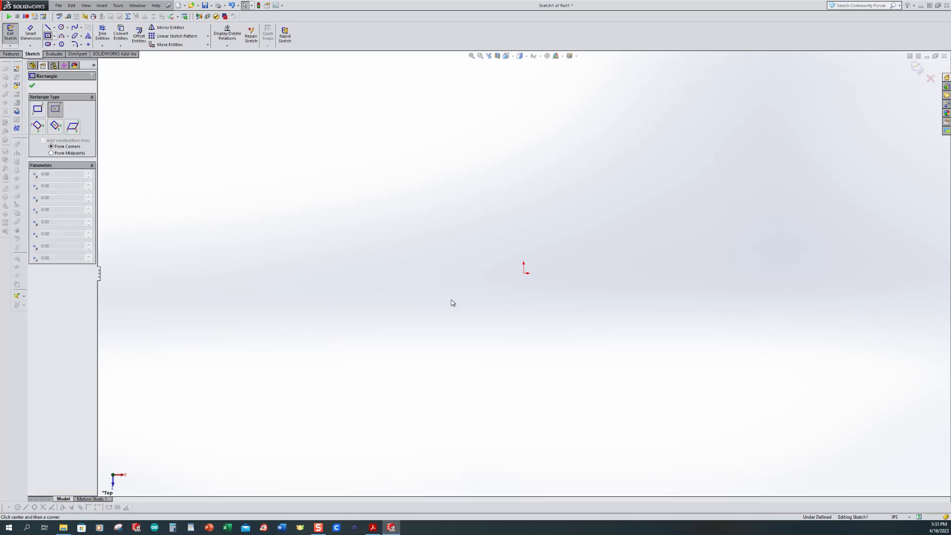
pyautogui.click(524, 273)
pyautogui.click(469, 162)
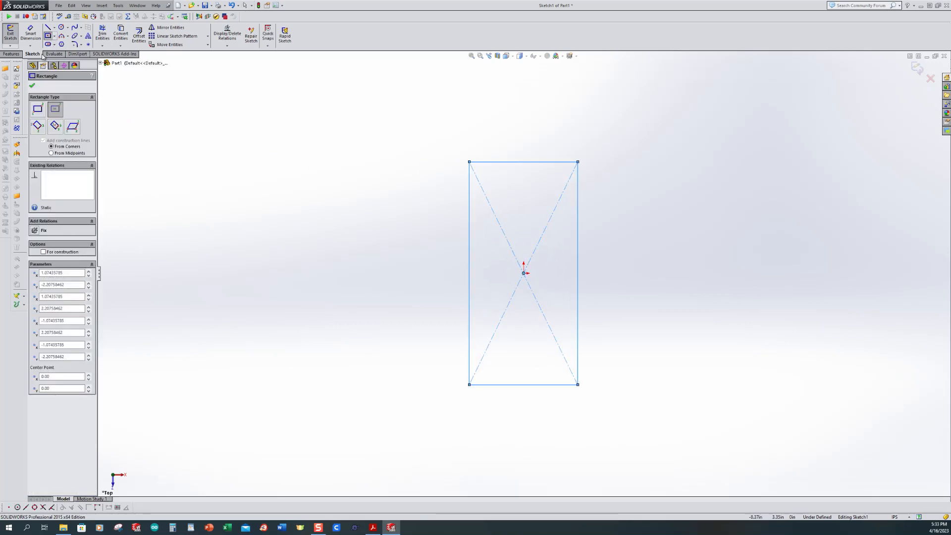
# - Dimension the rectangle 2.75 in wide and 3.25 in tall
pyautogui.click(32, 36)
pyautogui.click(516, 385)
pyautogui.click(513, 401)
pyautogui.write('2.75')
pyautogui.press('Return')
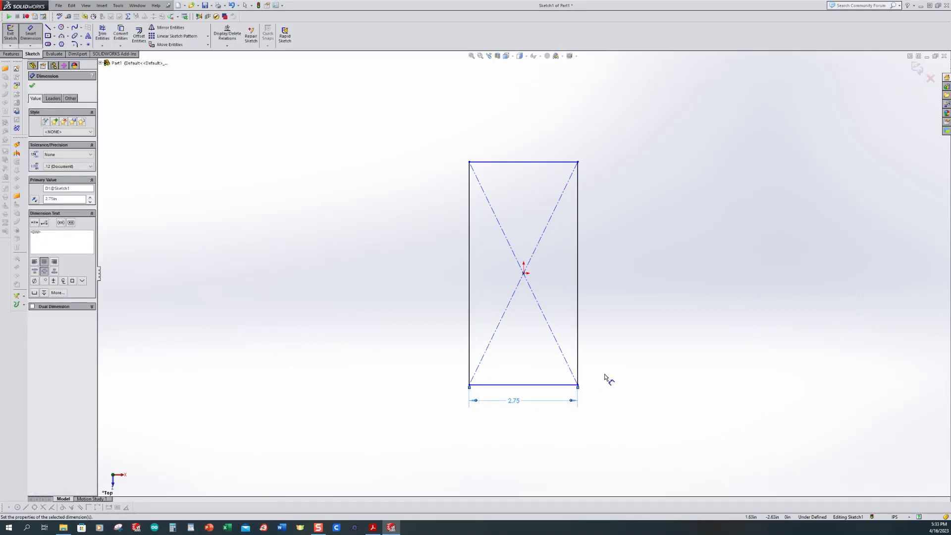
pyautogui.click(579, 341)
pyautogui.click(609, 330)
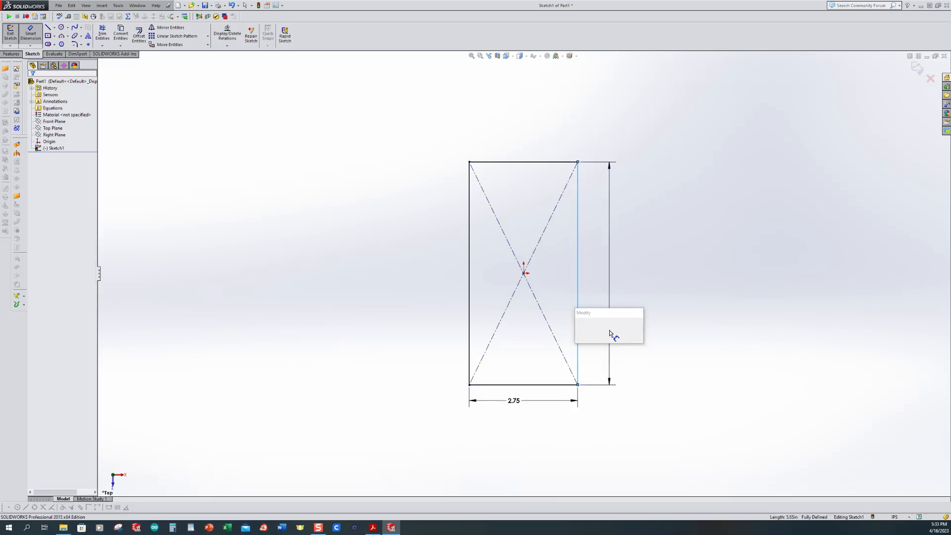
pyautogui.write('3.25')
pyautogui.press('Return')
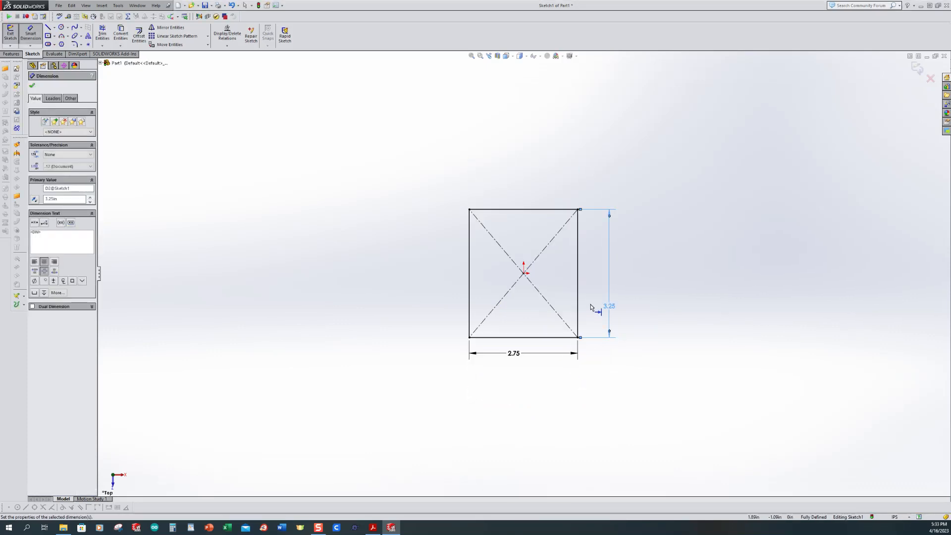
# - Check the plate thickness in the PDF drawing and extrude the rectangle 0.3 in with a Blind end condition
pyautogui.click(373, 528)
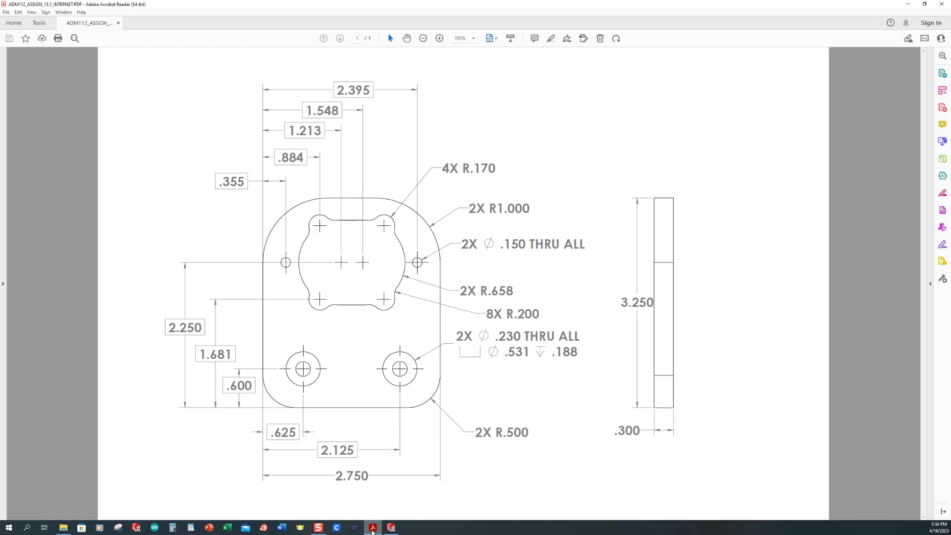
pyautogui.click(373, 528)
pyautogui.click(10, 34)
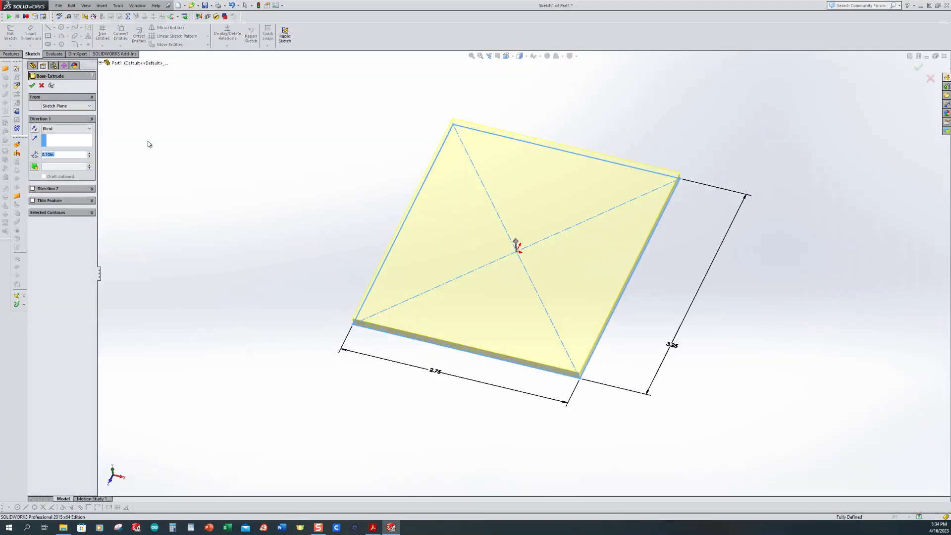
pyautogui.click(79, 129)
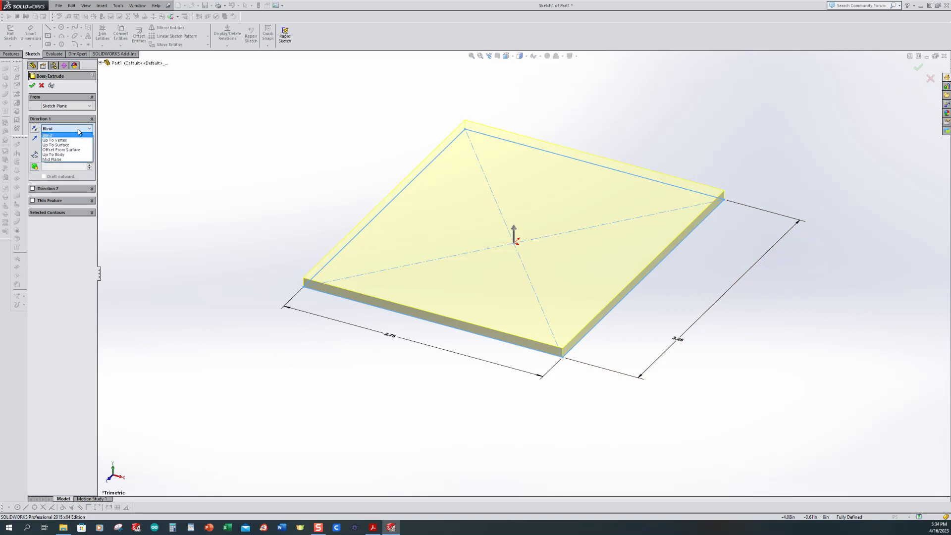
pyautogui.click(78, 129)
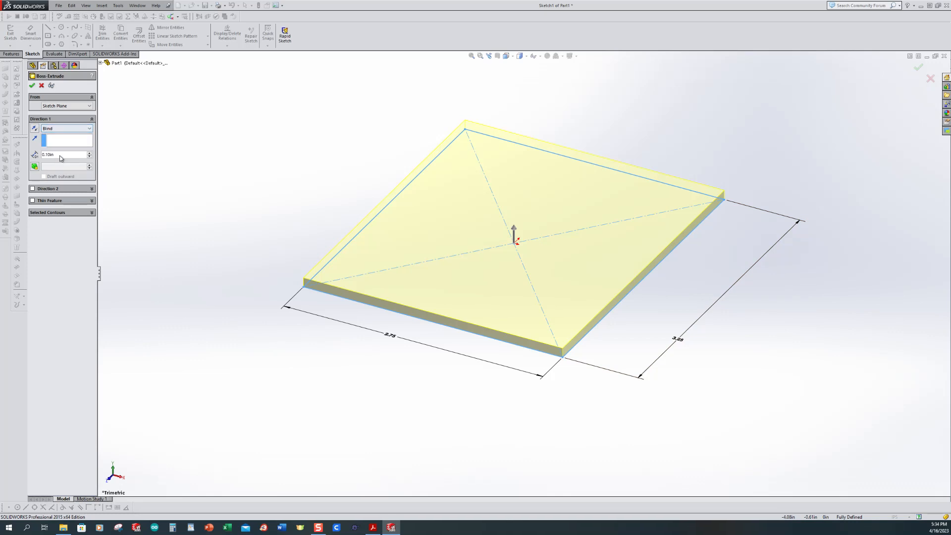
pyautogui.moveTo(53, 154); pyautogui.dragTo(42, 156)
pyautogui.write('0.3')
pyautogui.press('Return')
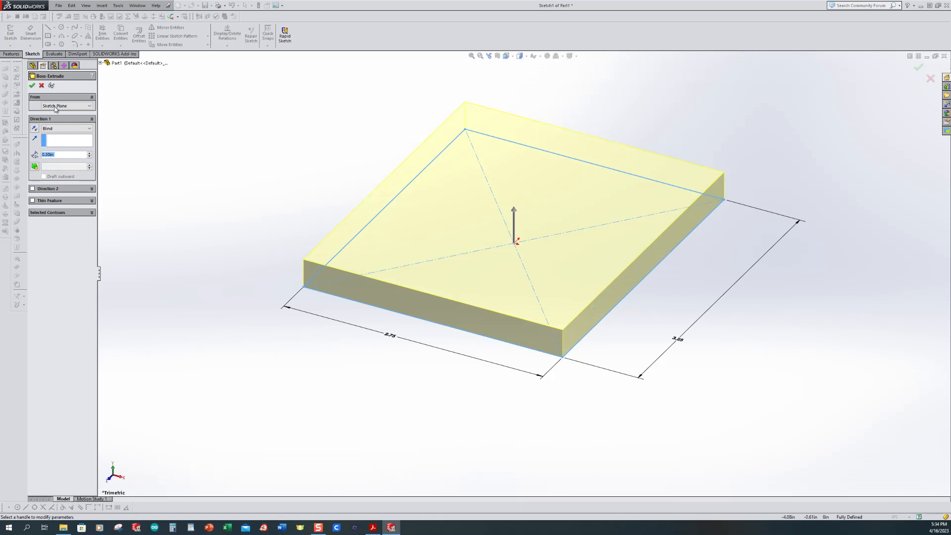
pyautogui.press('Return')
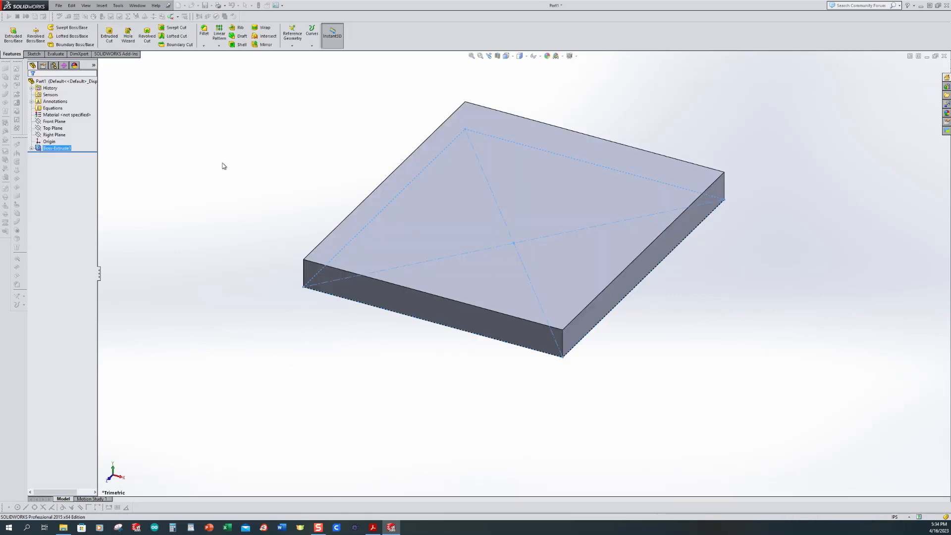
pyautogui.press('f')
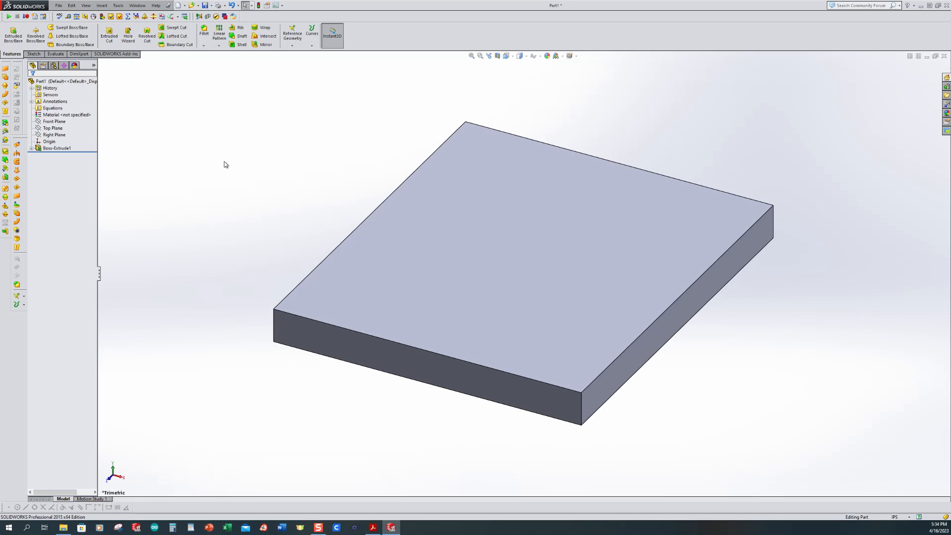
# - Assign the material AISI 4340 Steel, annealed to the part
pyautogui.click(60, 116)
pyautogui.rightClick(59, 118)
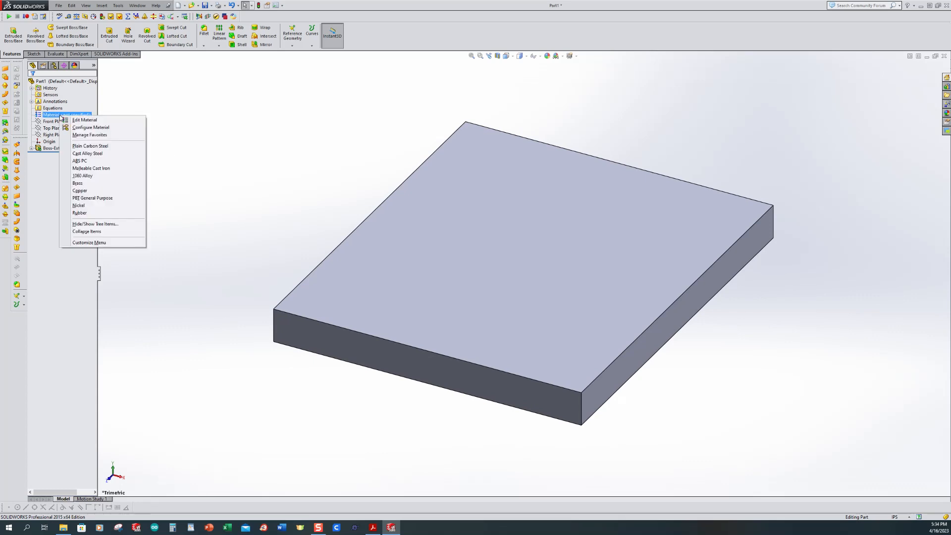
pyautogui.click(77, 120)
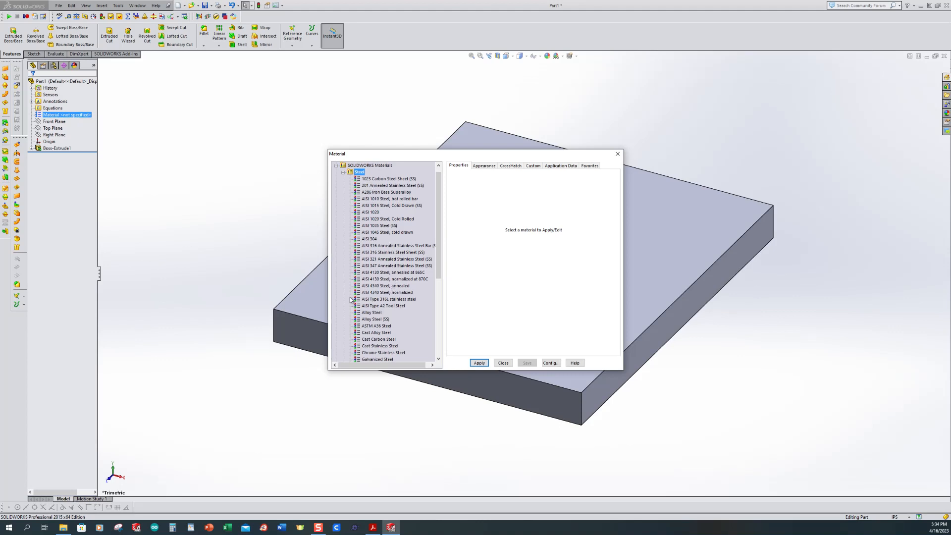
pyautogui.click(380, 287)
pyautogui.click(479, 363)
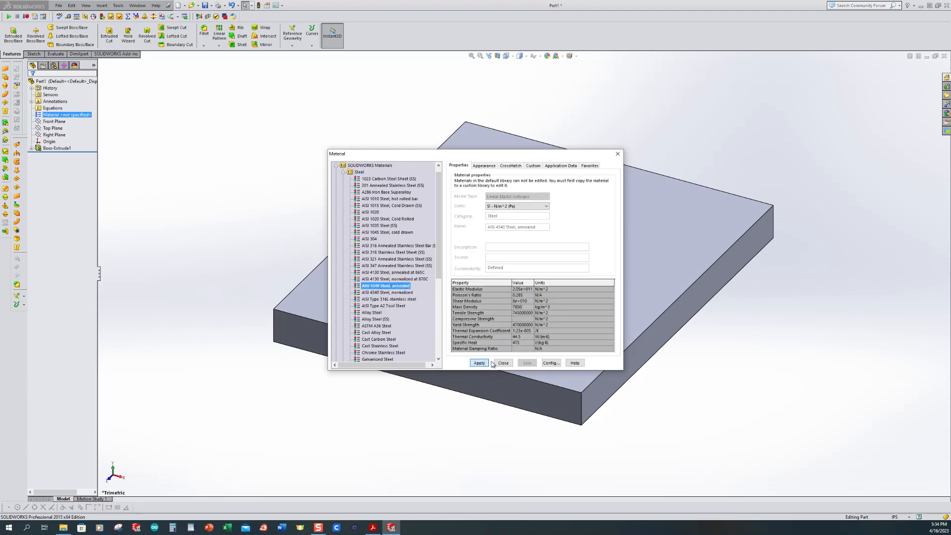
pyautogui.click(504, 363)
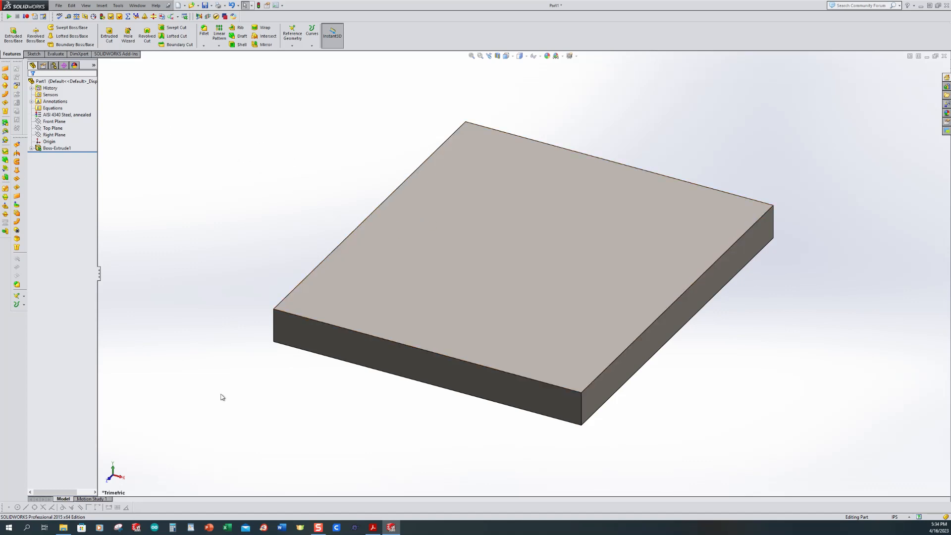
# - Review the PDF drawing, start an Extruded Cut on the plate's top face, and sketch a horizontal straight slot about 1.00 in between centers and 0.86 in wide
pyautogui.click(373, 528)
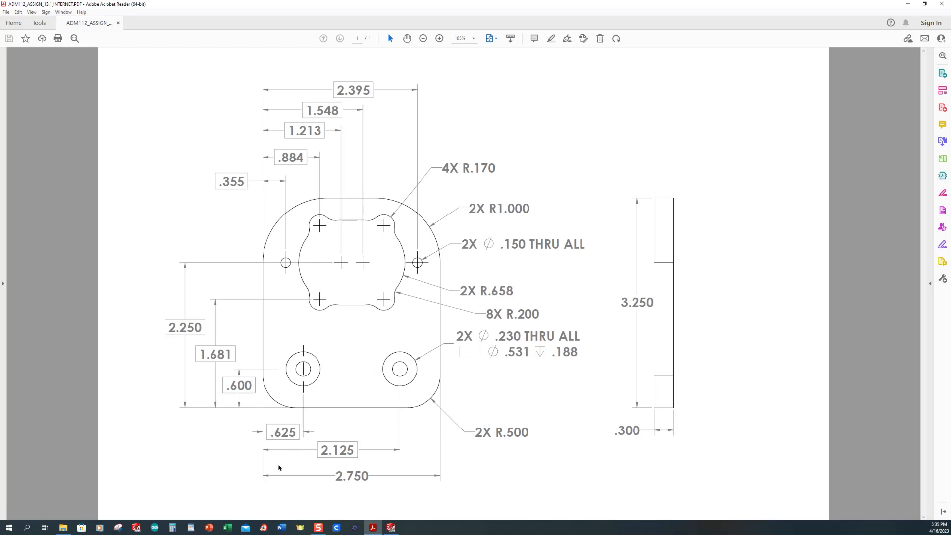
pyautogui.click(392, 527)
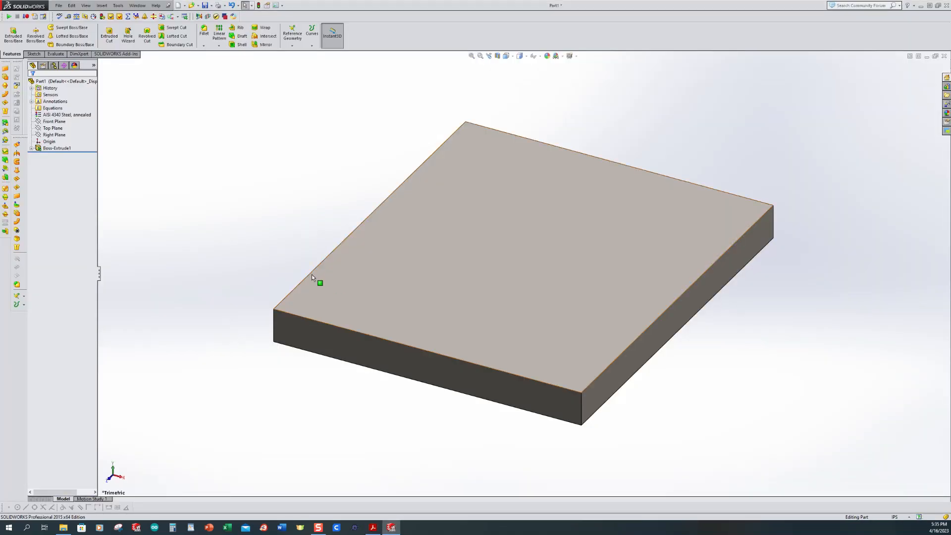
pyautogui.click(109, 33)
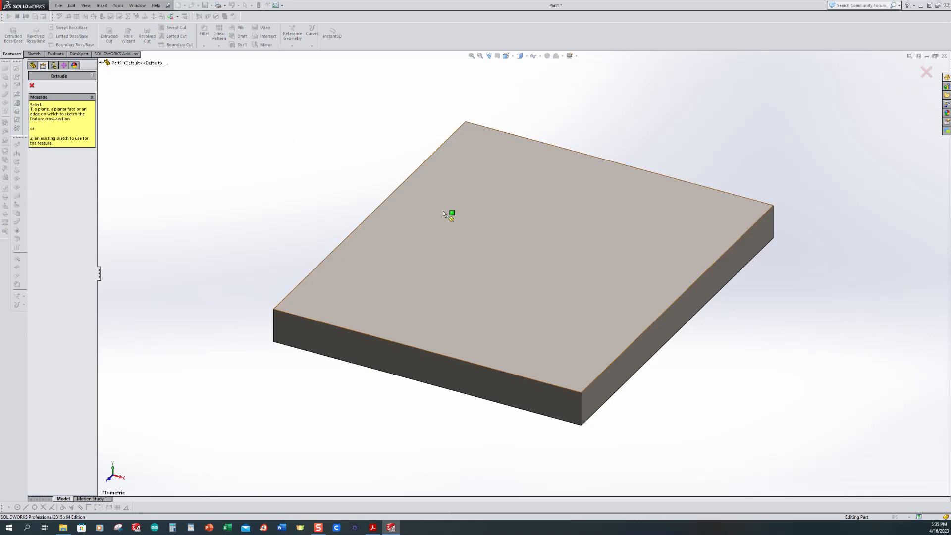
pyautogui.click(564, 210)
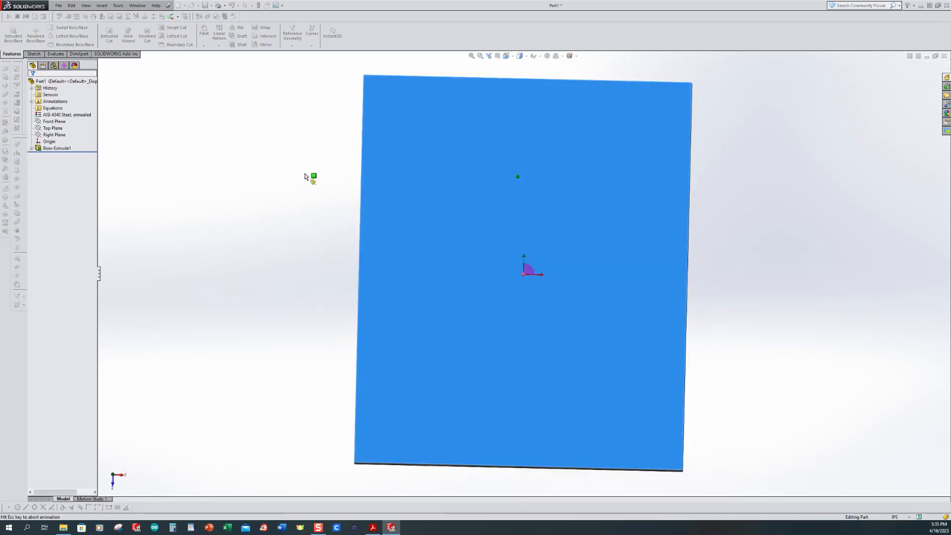
pyautogui.click(54, 44)
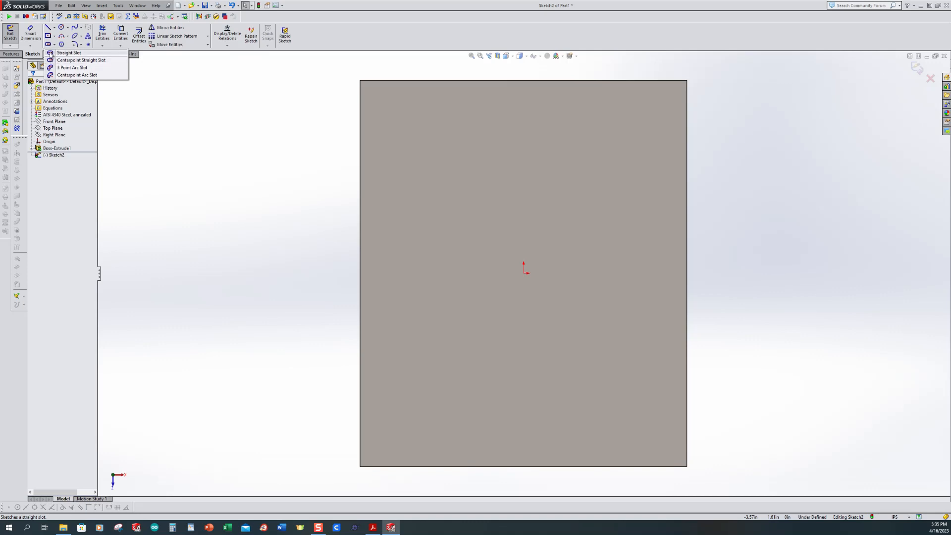
pyautogui.click(51, 53)
pyautogui.click(450, 173)
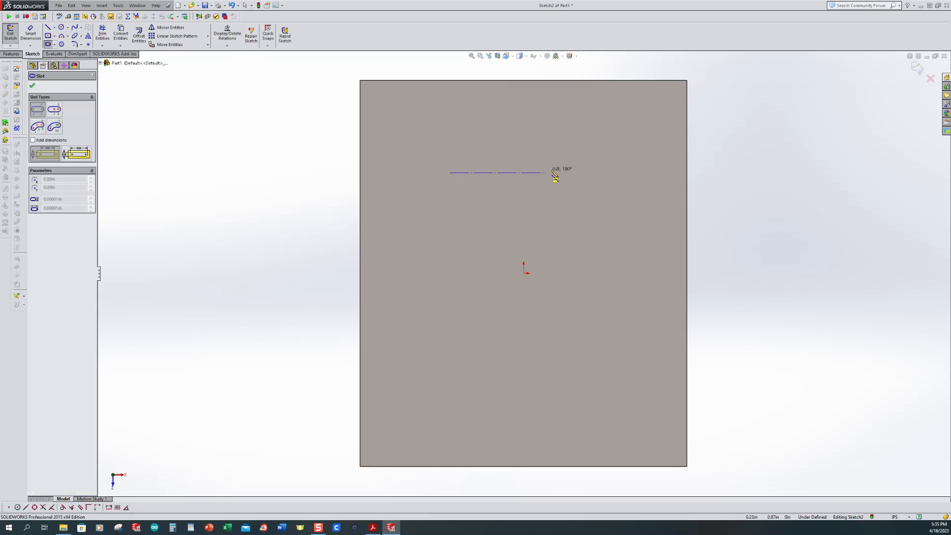
pyautogui.click(570, 172)
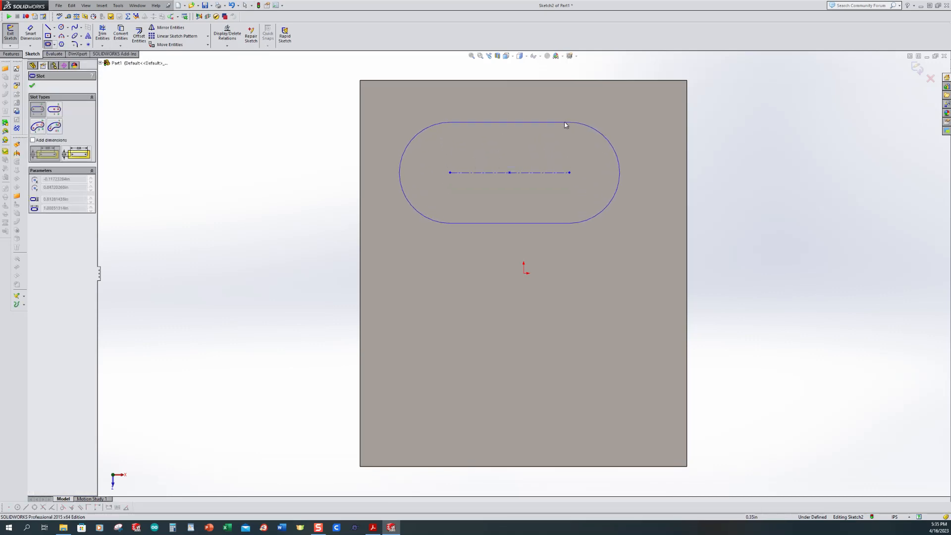
pyautogui.click(566, 125)
# - Dimension the slot's end arc with a radius of 0.658 in
pyautogui.press('z')
pyautogui.scroll(-3, 699, 233)
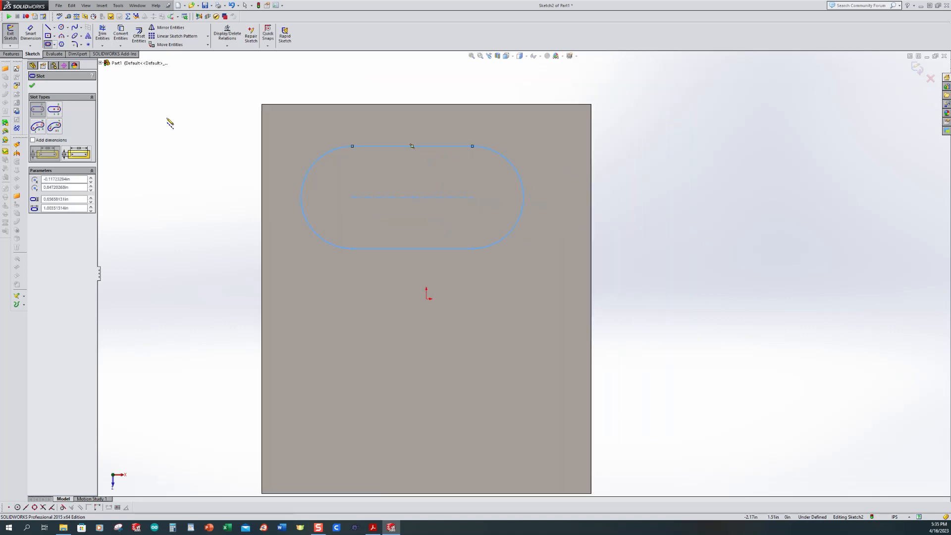
pyautogui.click(30, 34)
pyautogui.click(524, 198)
pyautogui.click(632, 230)
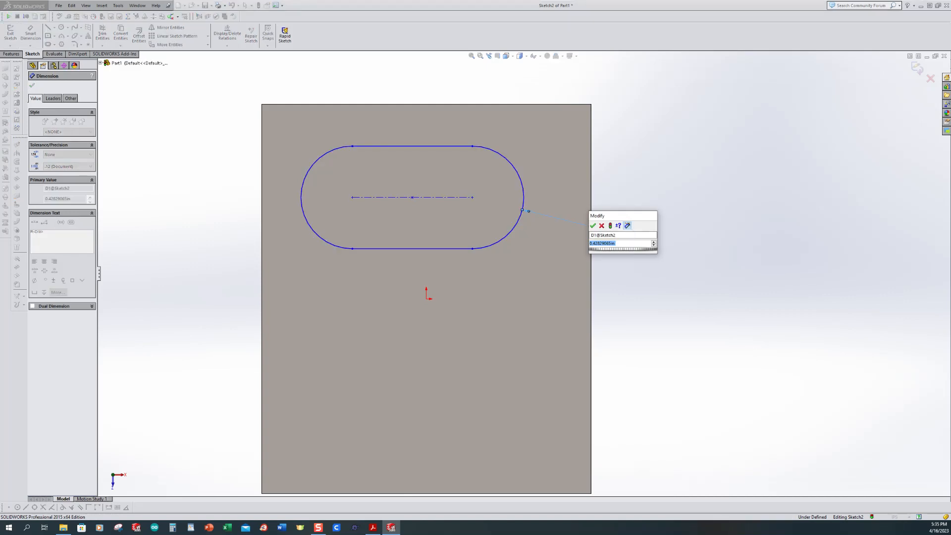
pyautogui.write('.68')
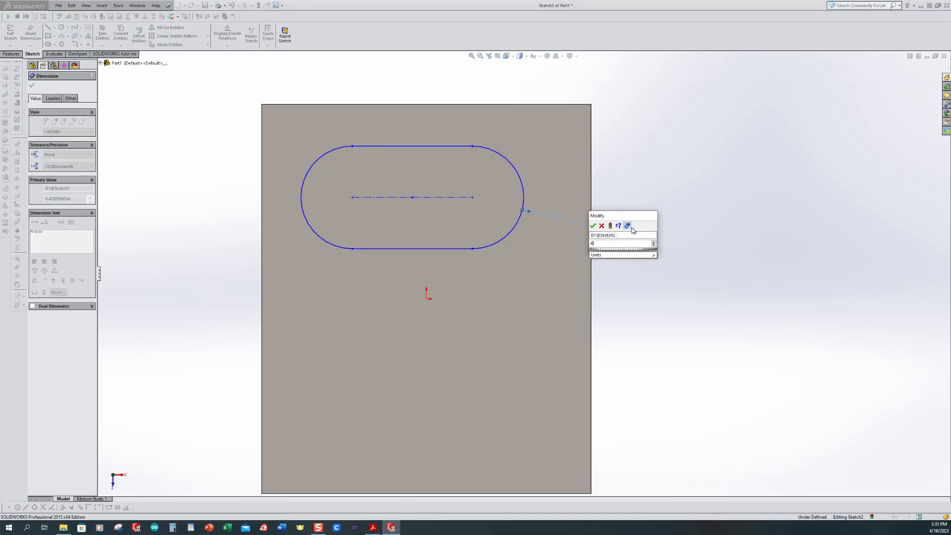
pyautogui.press('Return')
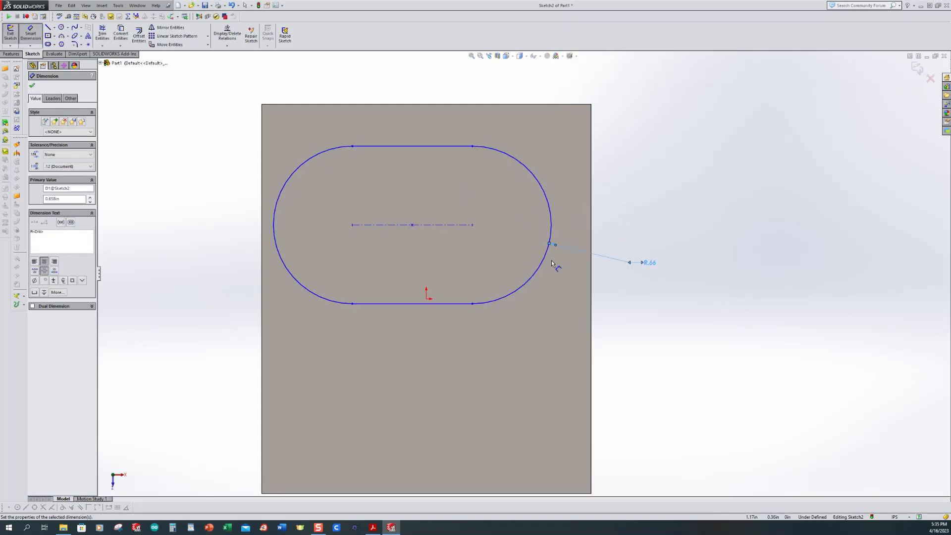
# - Check the PDF drawing and dimension the slot's left arc center 1.213 in from the plate's left edge
pyautogui.scroll(1, 417, 261)
pyautogui.click(306, 190)
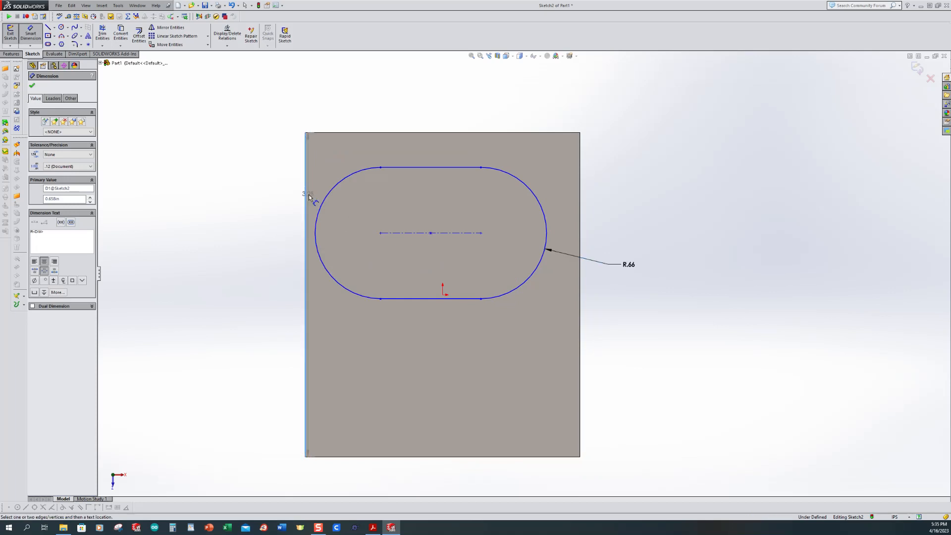
pyautogui.click(323, 199)
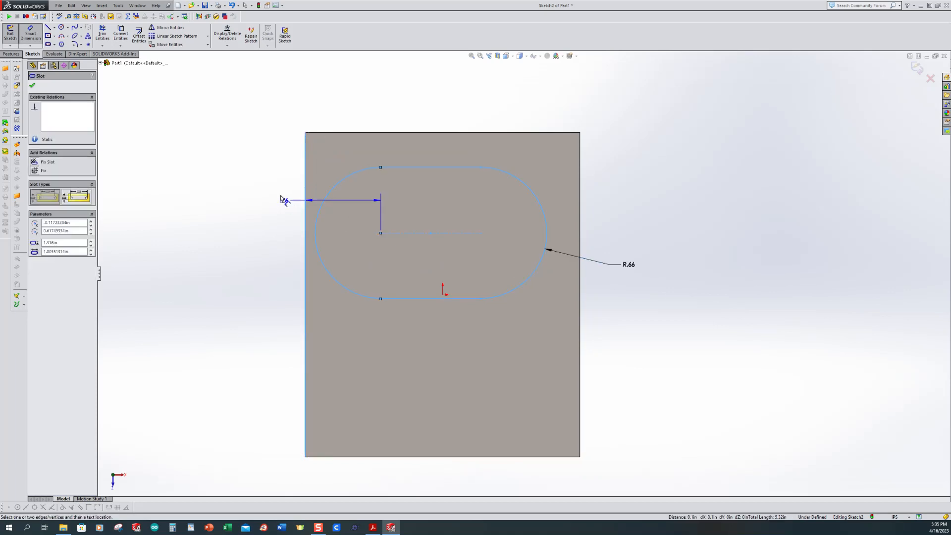
pyautogui.click(272, 101)
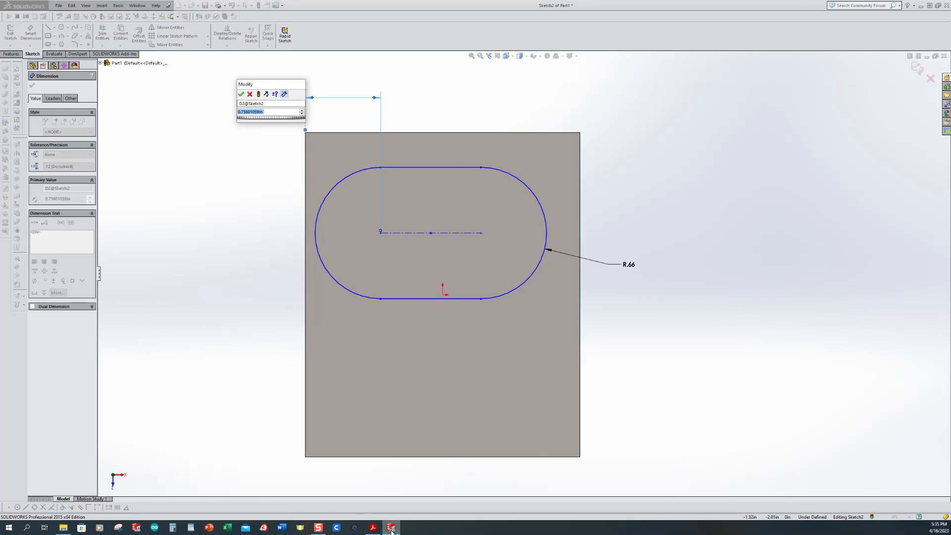
pyautogui.click(373, 527)
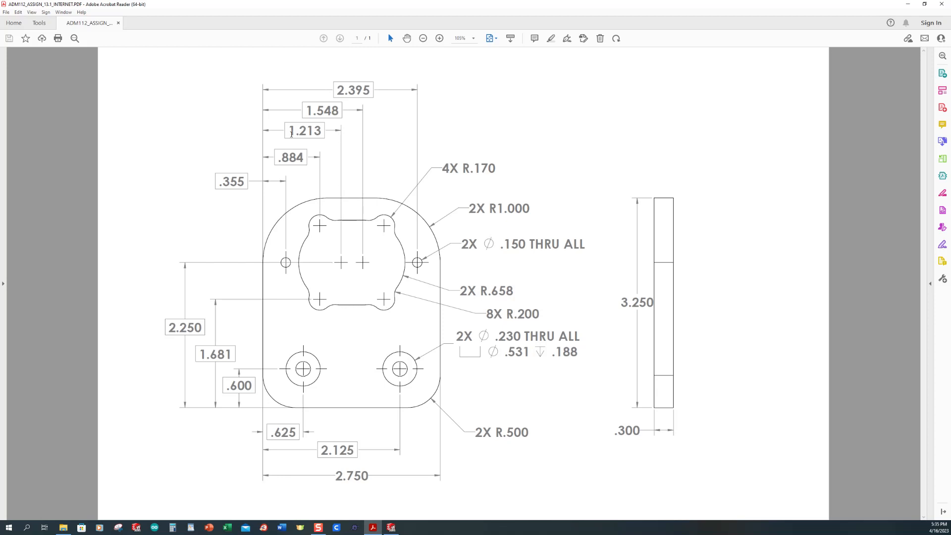
pyautogui.click(391, 527)
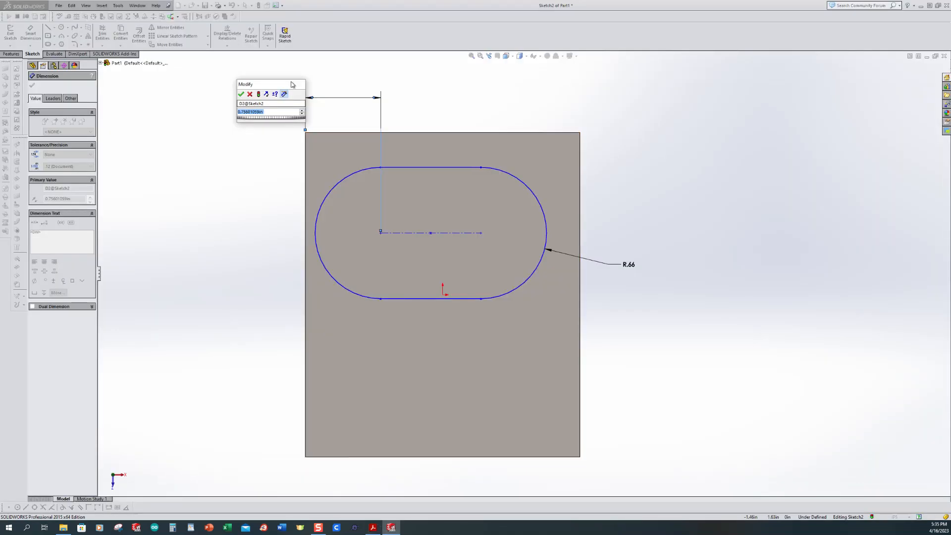
pyautogui.write('1.213')
pyautogui.press('Return')
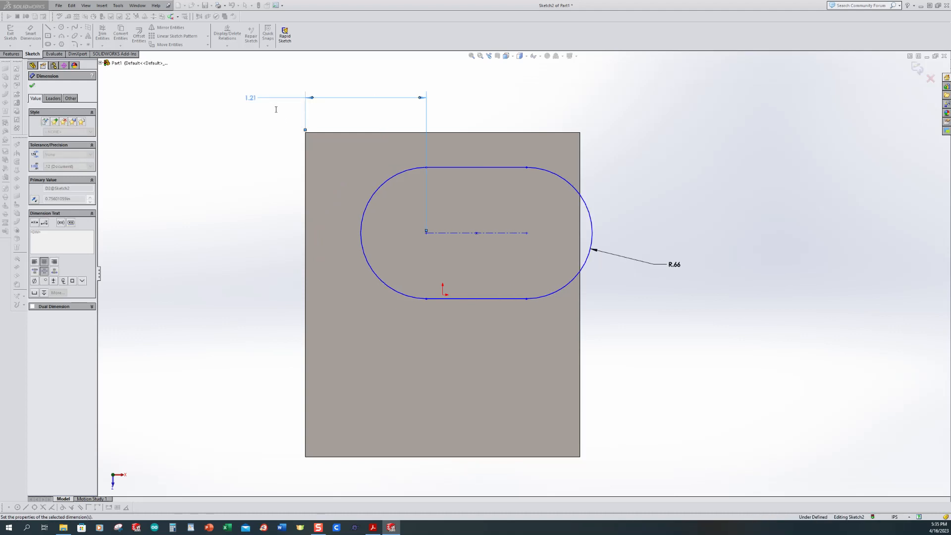
pyautogui.click(582, 158)
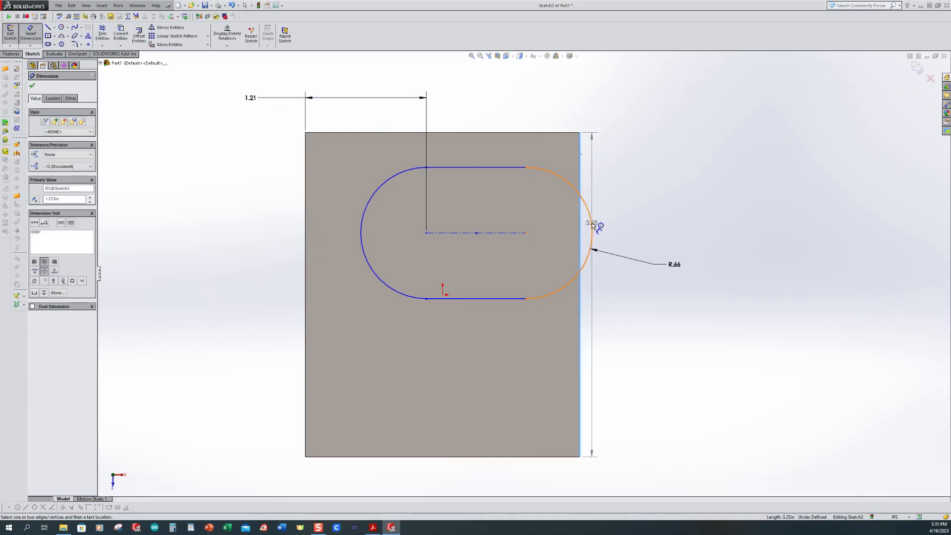
pyautogui.click(527, 233)
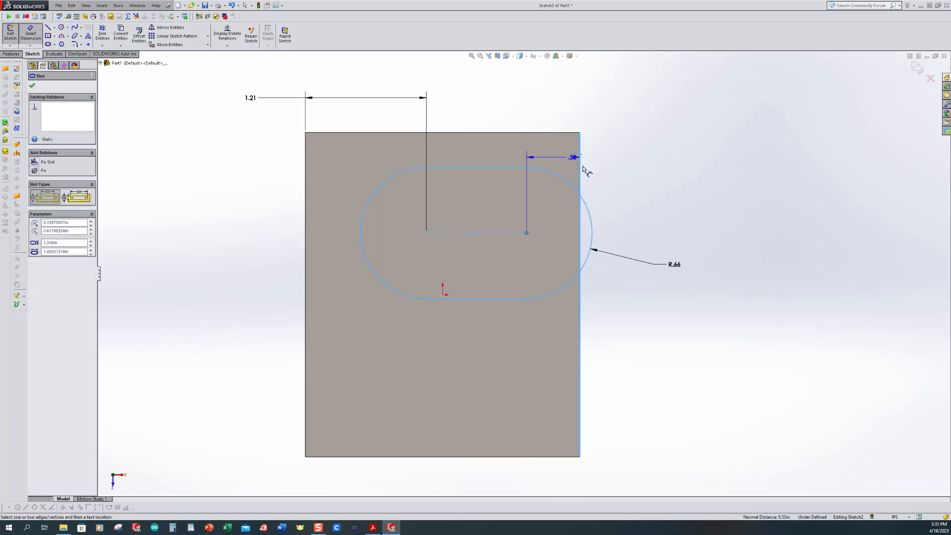
pyautogui.press('Escape')
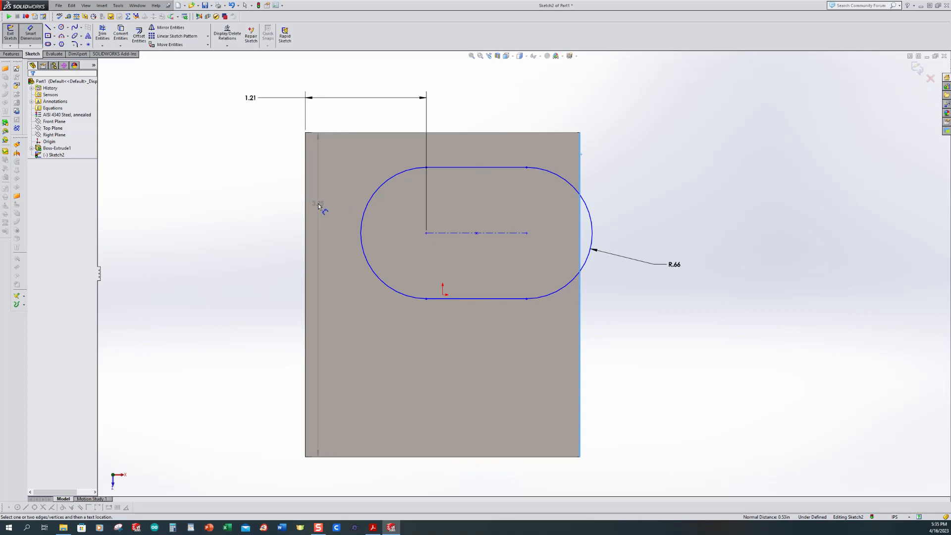
# - Dimension the slot's right arc center 1.548 in from the plate's left edge, checking the value in the PDF drawing
pyautogui.click(306, 180)
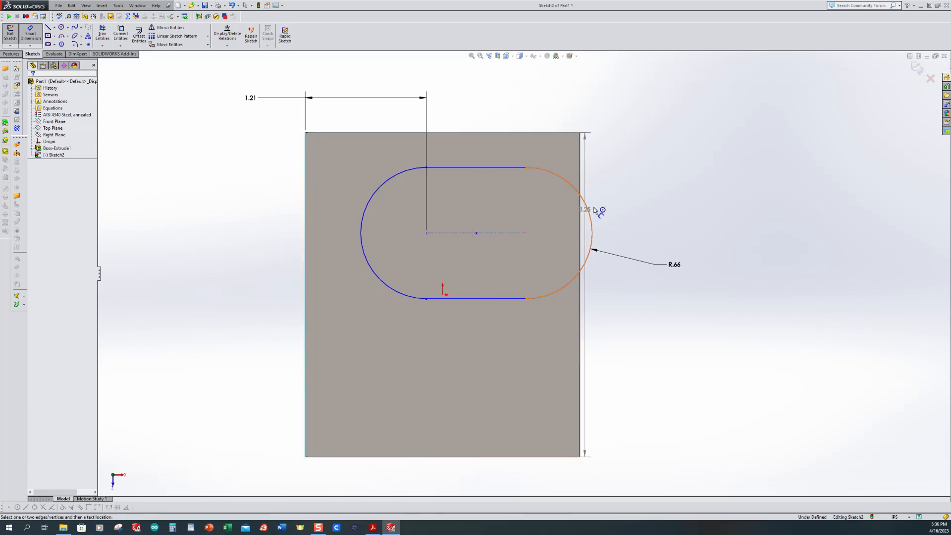
pyautogui.click(594, 212)
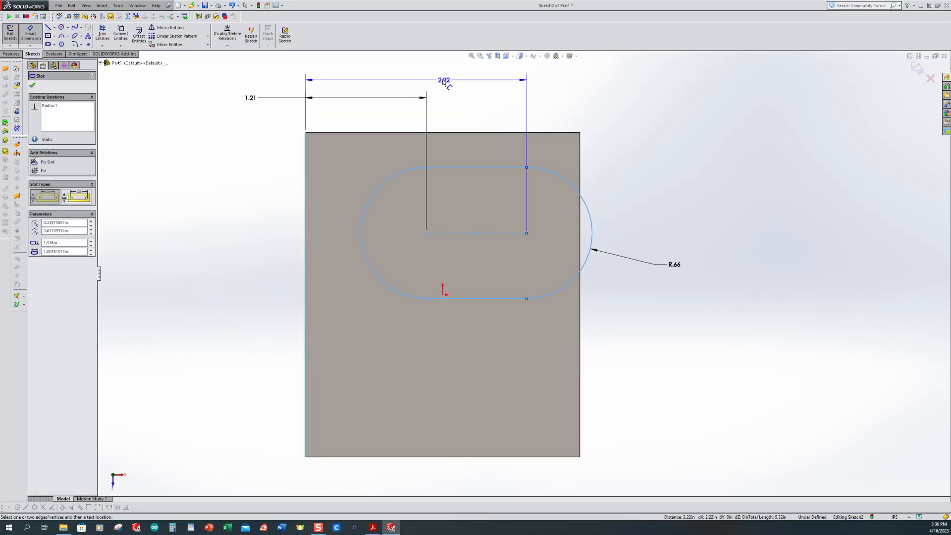
pyautogui.click(444, 82)
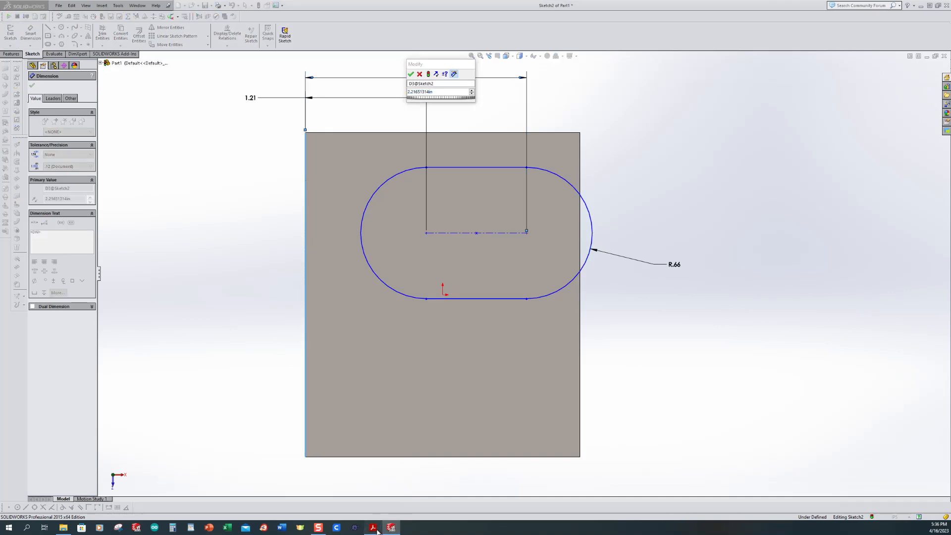
pyautogui.click(373, 528)
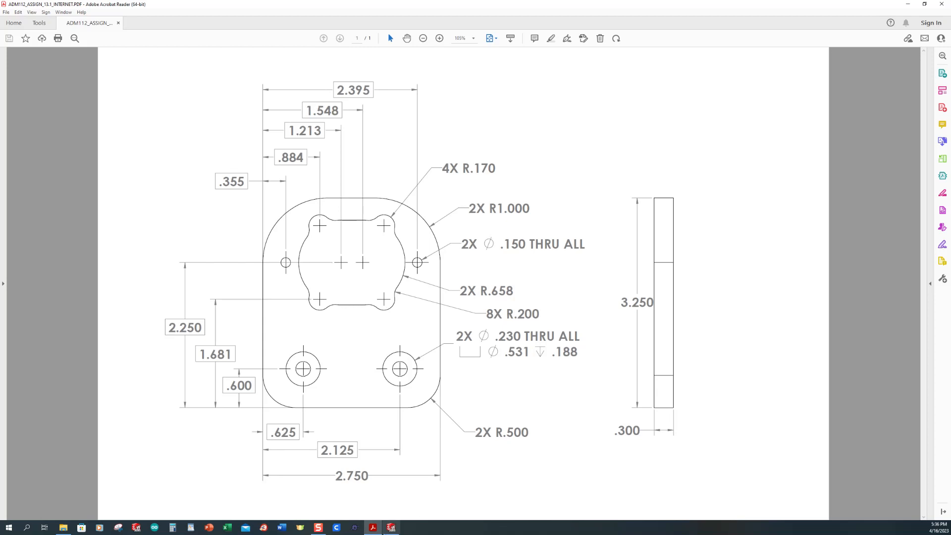
pyautogui.click(392, 529)
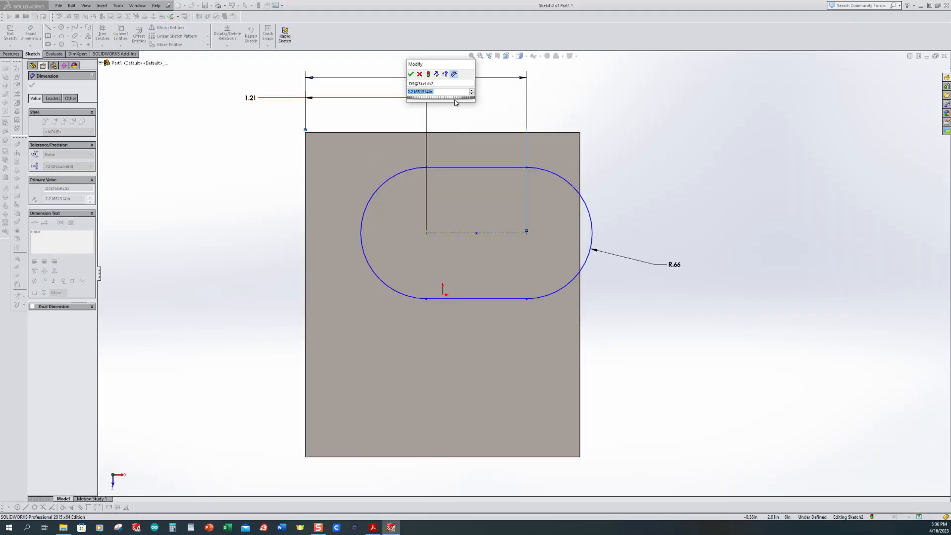
pyautogui.write('1.548')
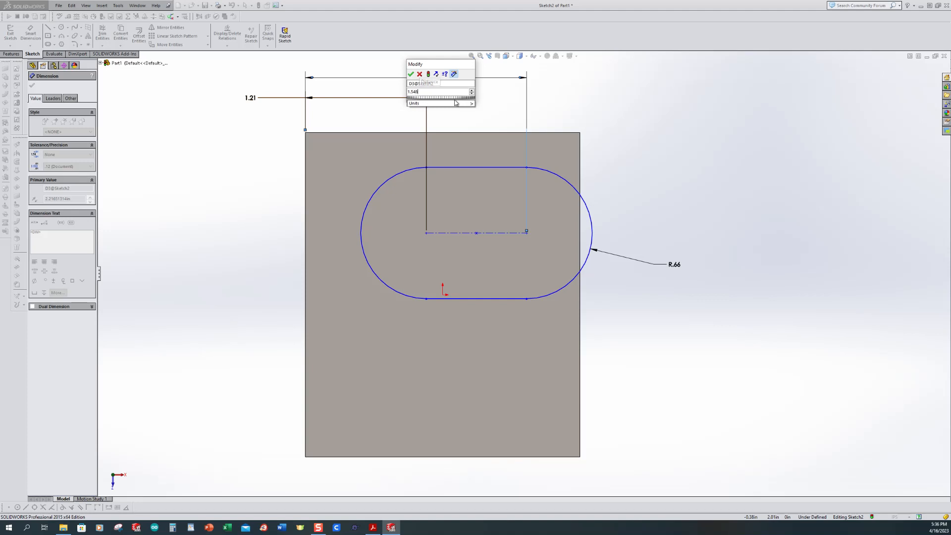
pyautogui.press('Return')
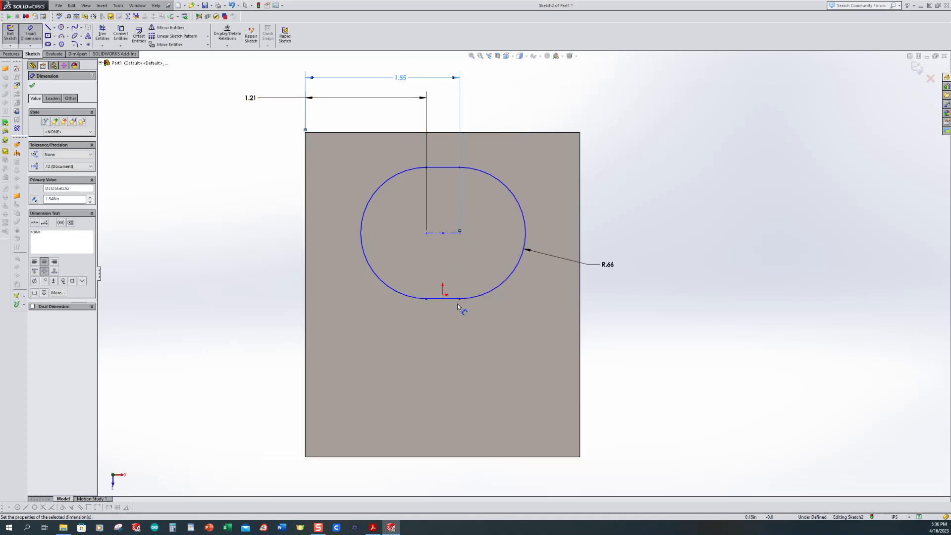
# - Check the PDF drawing and dimension the slot's center height 2.25 in above the plate's bottom edge
pyautogui.click(373, 527)
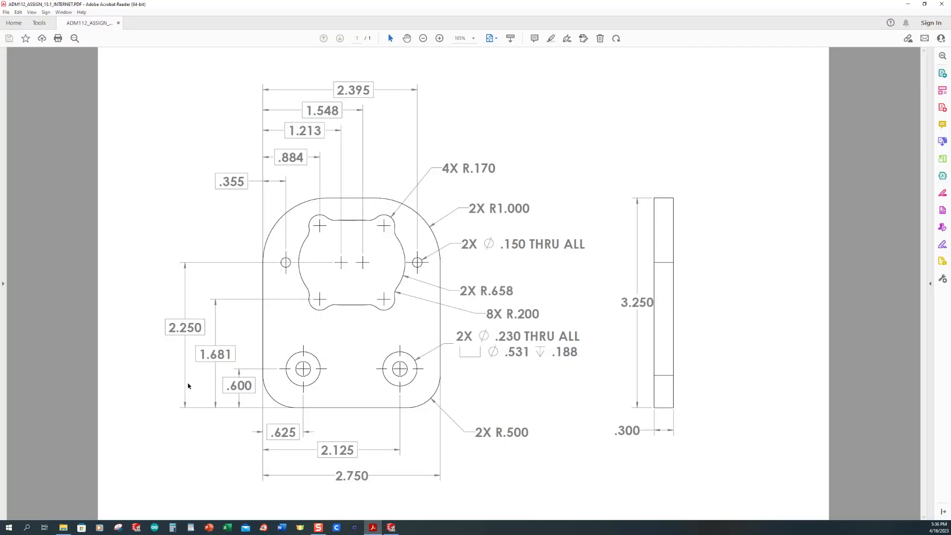
pyautogui.click(392, 528)
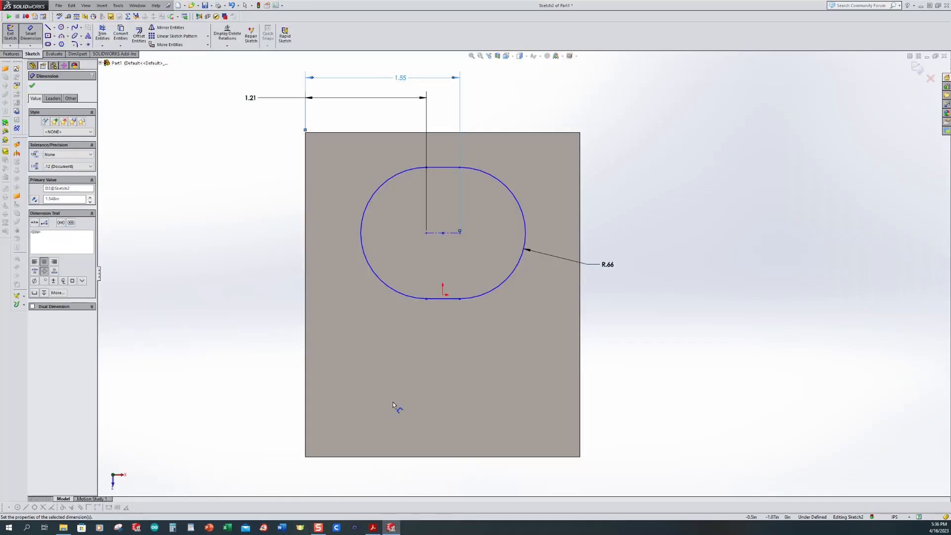
pyautogui.click(401, 456)
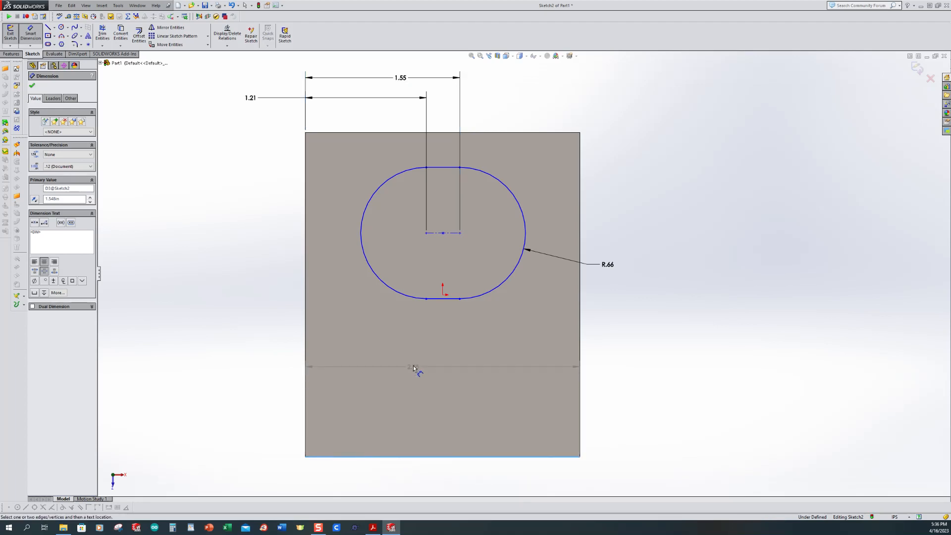
pyautogui.click(387, 289)
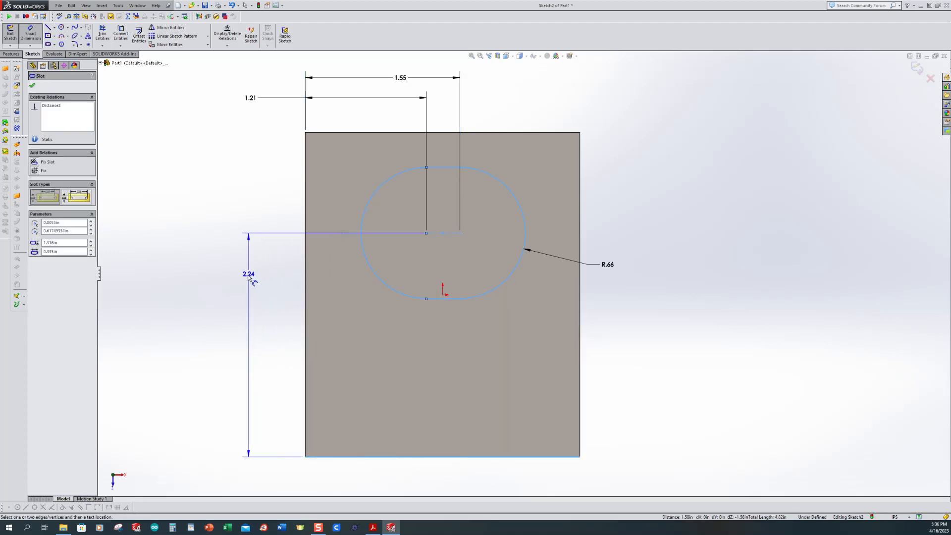
pyautogui.click(247, 277)
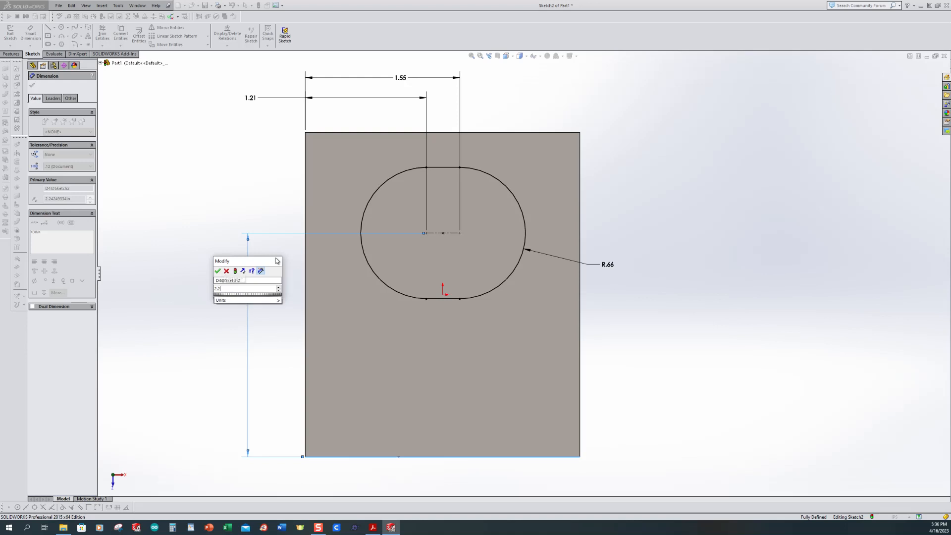
pyautogui.press('Return')
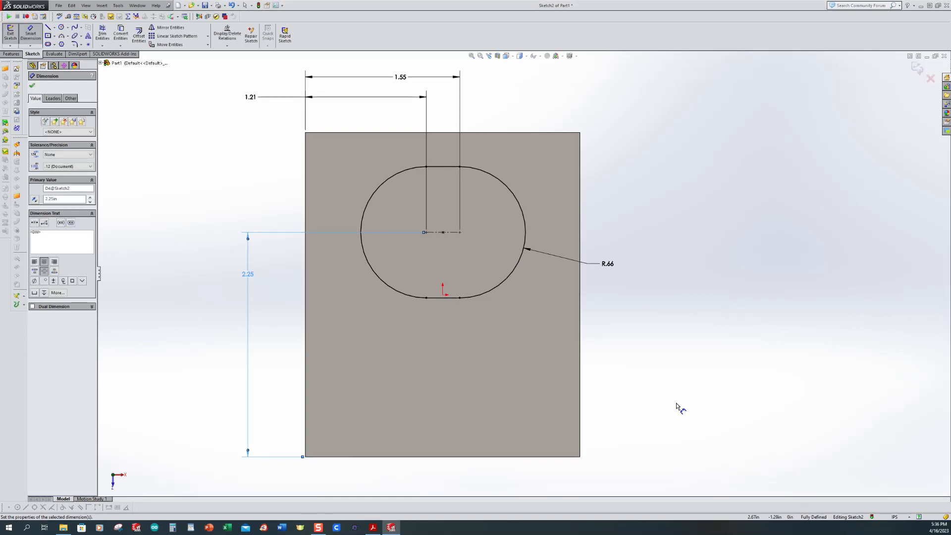
pyautogui.click(243, 184)
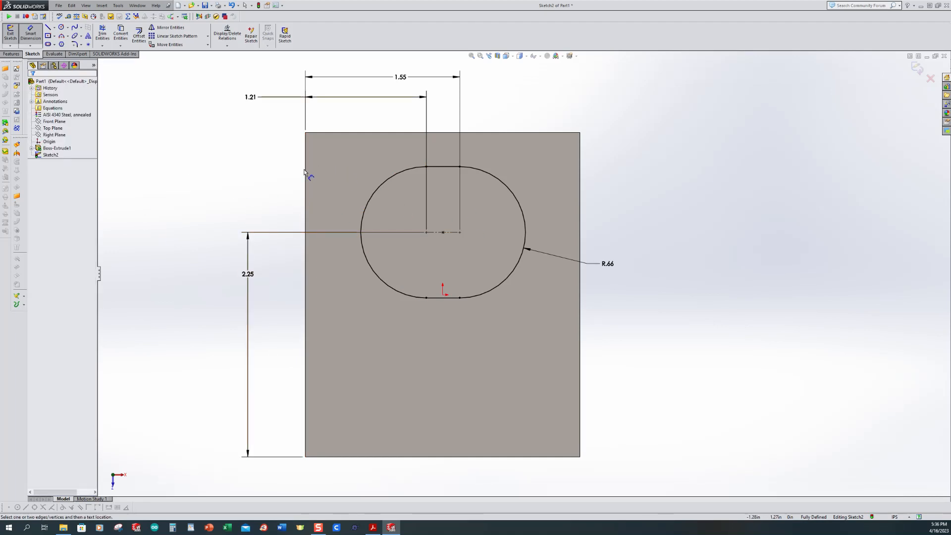
# - Exit the slot sketch and cut it out of the plate with a Through All end condition
pyautogui.click(10, 35)
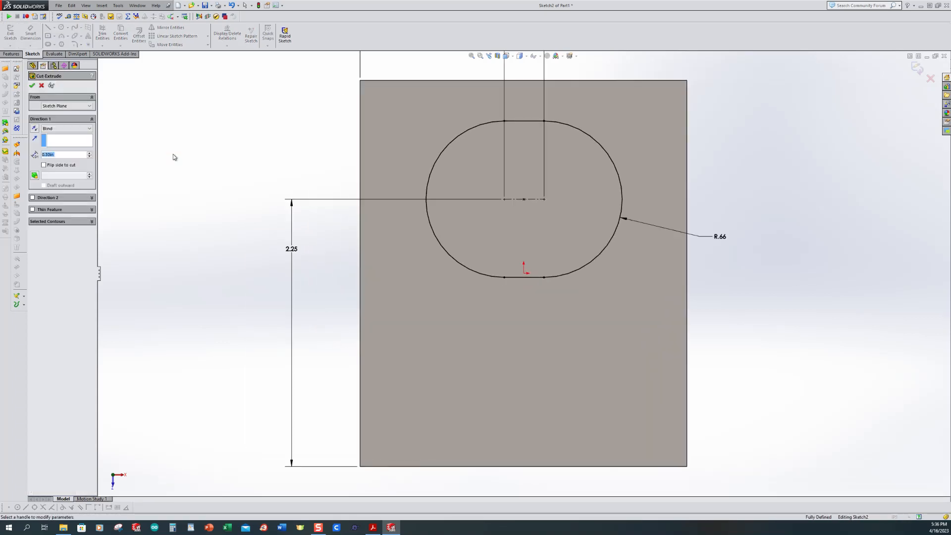
pyautogui.click(67, 130)
pyautogui.click(63, 141)
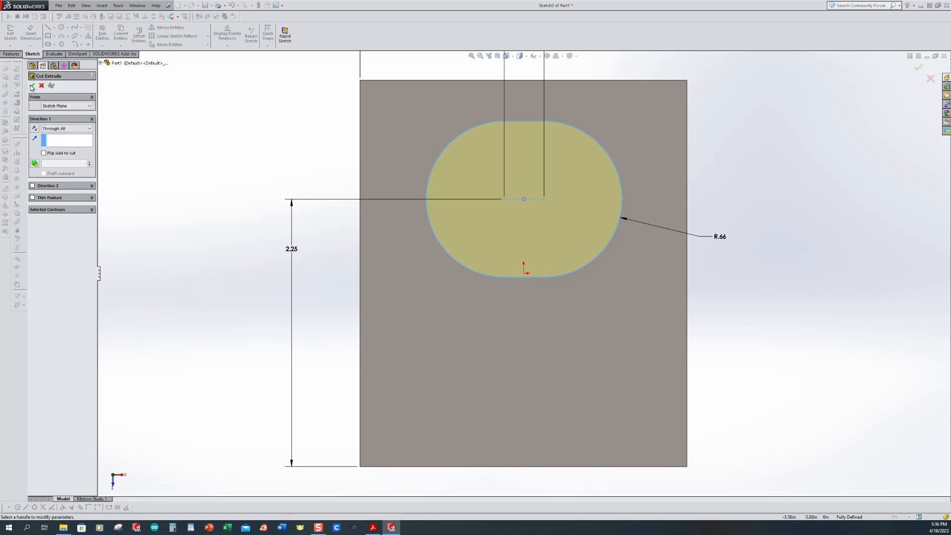
pyautogui.press('Return')
pyautogui.click(248, 205)
pyautogui.scroll(2, 248, 205)
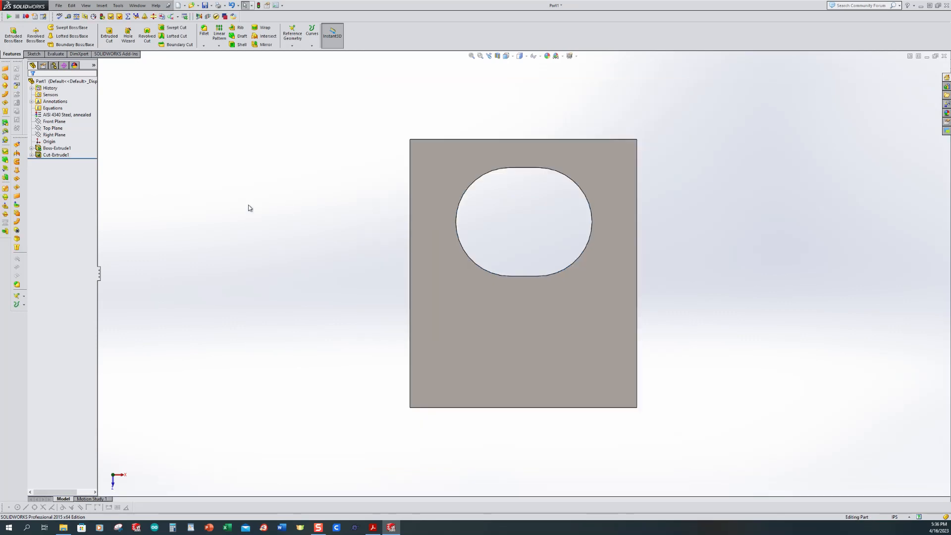
pyautogui.scroll(-1, 731, 261)
# - Review the PDF drawing, start an Extruded Cut on the plate's top face, and sketch four circles about 0.13 in in radius around the cutout's rounded corners
pyautogui.click(372, 527)
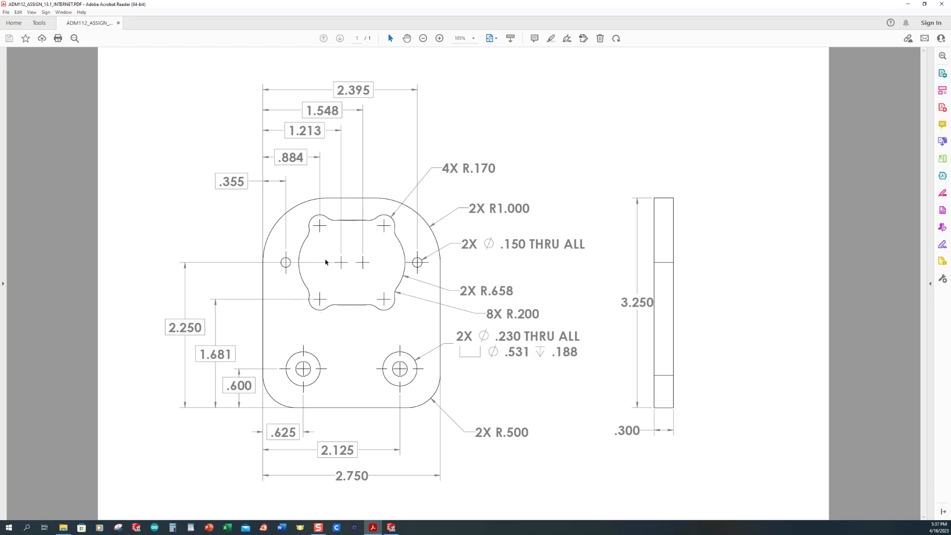
pyautogui.click(391, 527)
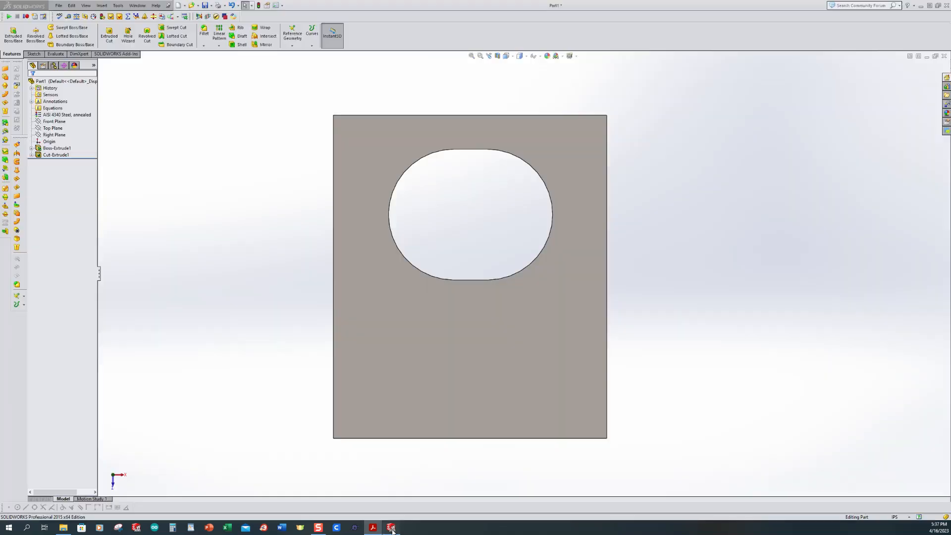
pyautogui.click(110, 35)
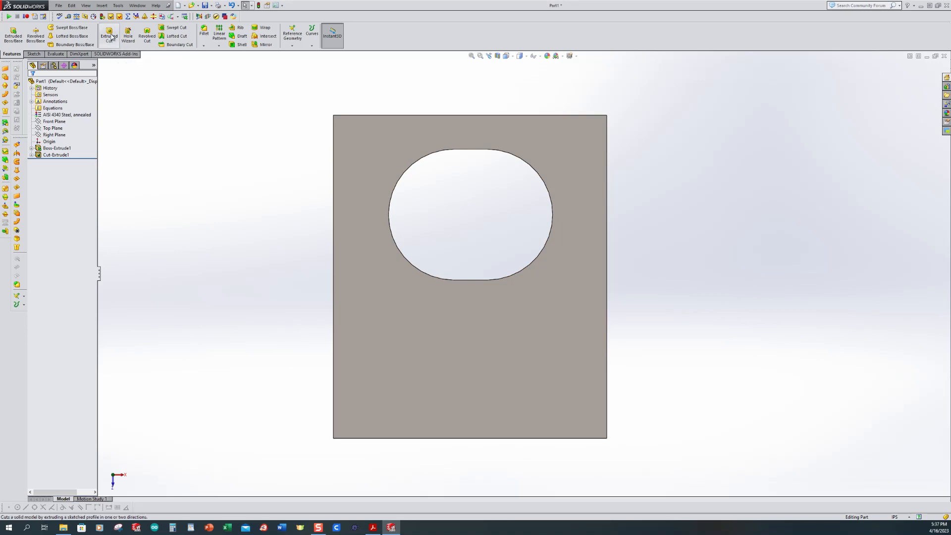
pyautogui.click(384, 305)
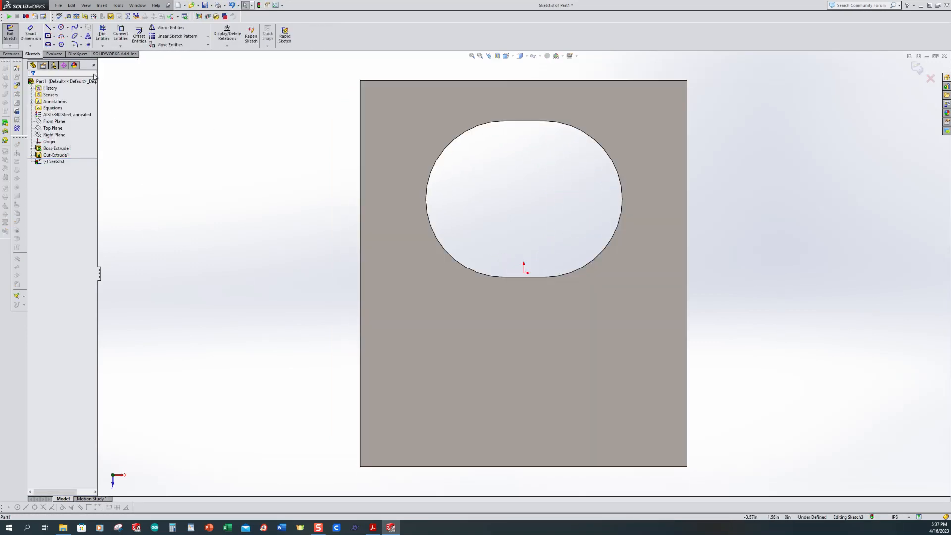
pyautogui.click(60, 27)
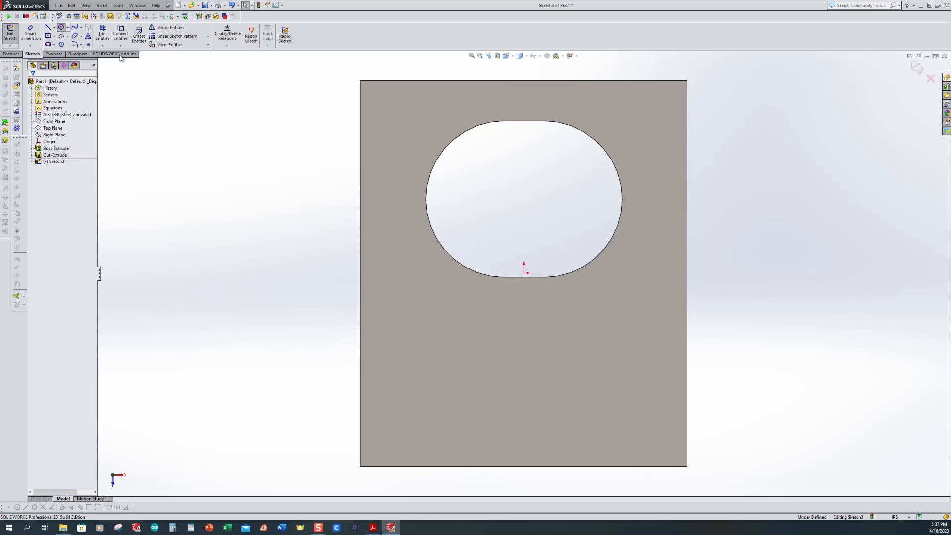
pyautogui.click(464, 133)
pyautogui.click(473, 144)
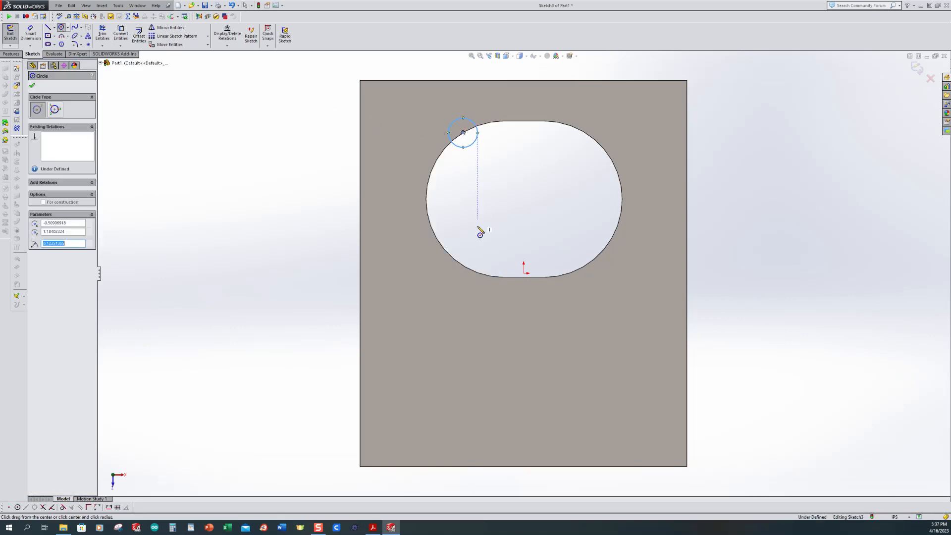
pyautogui.click(461, 264)
pyautogui.click(462, 280)
pyautogui.click(591, 262)
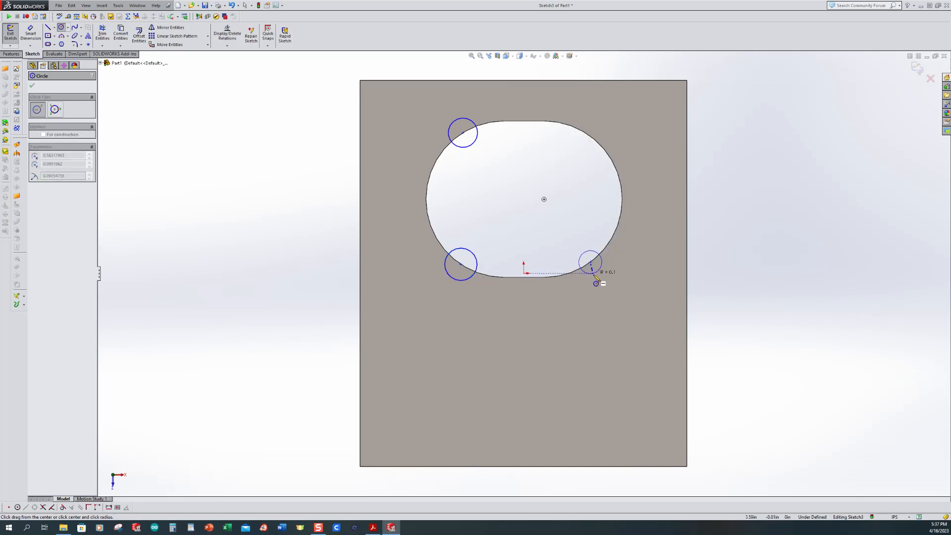
pyautogui.click(598, 274)
pyautogui.click(593, 138)
pyautogui.click(599, 152)
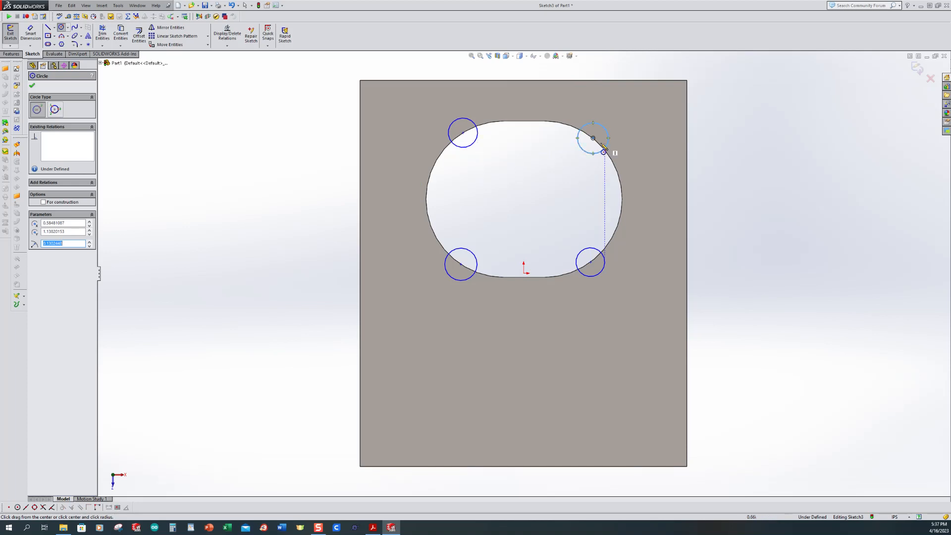
# - Add an Equal relation to the four circles around the cutout's corners
pyautogui.click(231, 48)
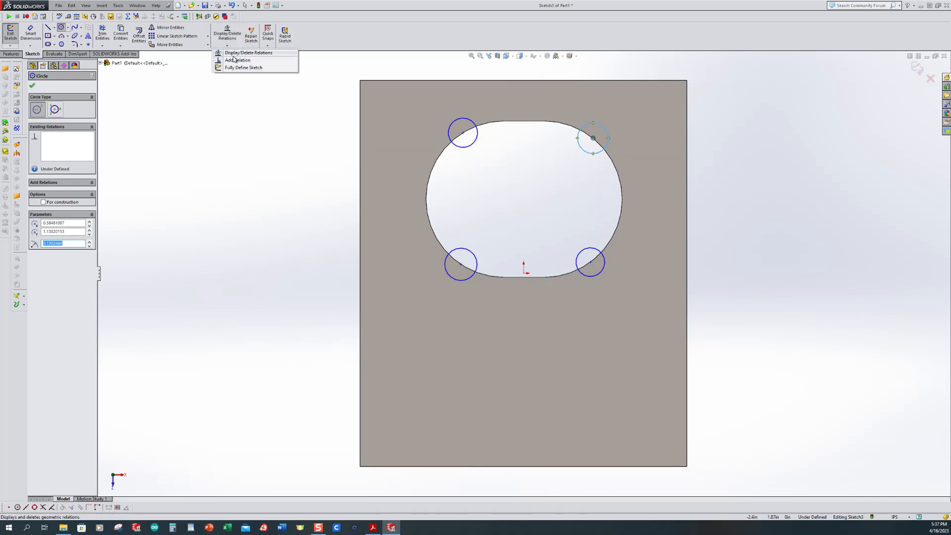
pyautogui.click(238, 58)
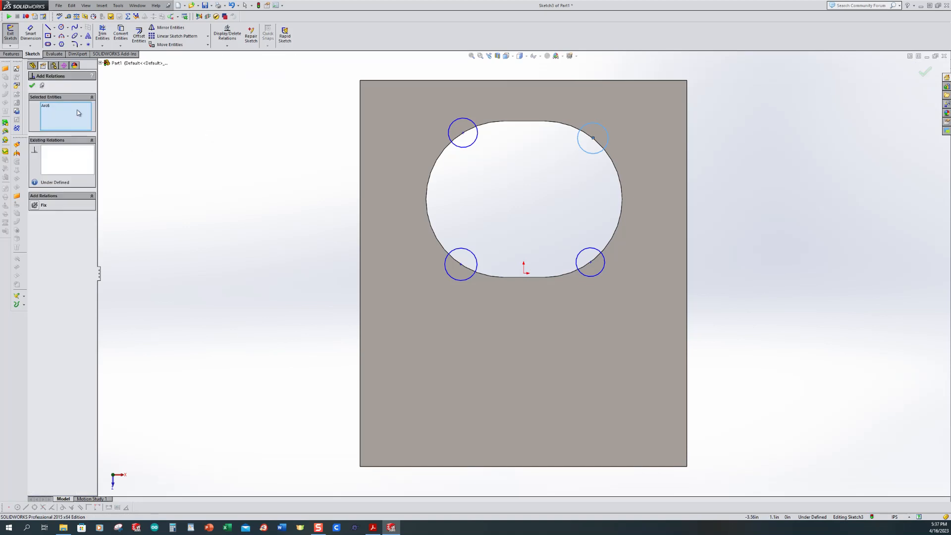
pyautogui.click(474, 146)
pyautogui.click(467, 248)
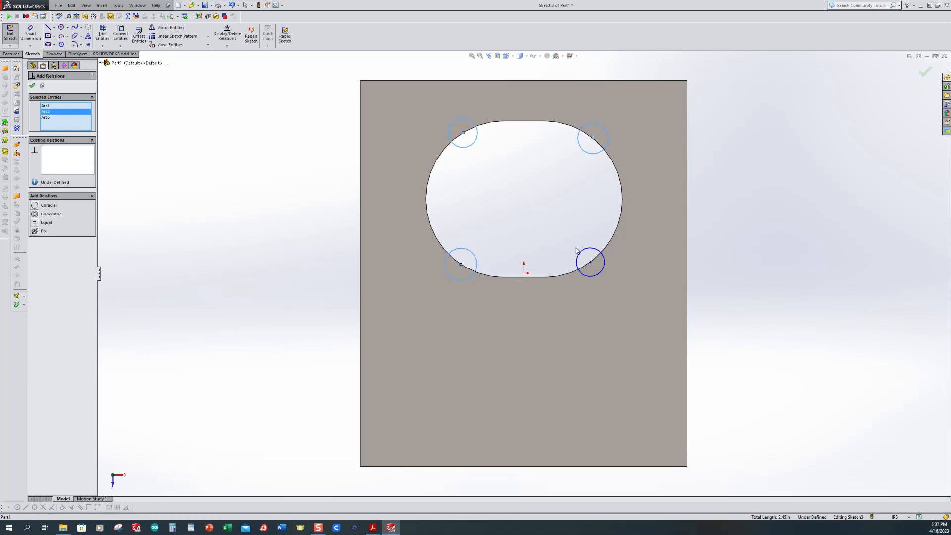
pyautogui.click(578, 255)
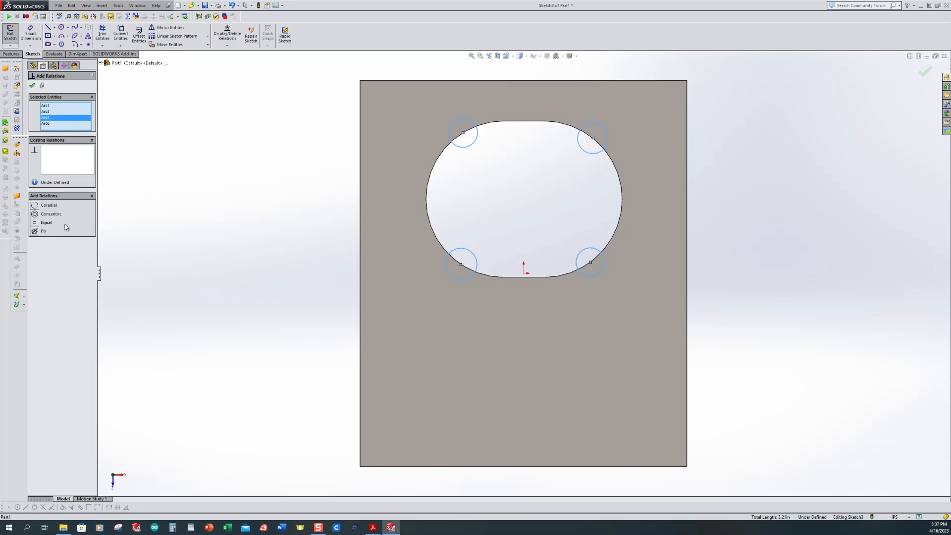
pyautogui.click(35, 225)
# - Add Horizontal relations between the centers of the two upper circles and between the centers of the two lower circles
pyautogui.click(463, 134)
pyautogui.click(593, 140)
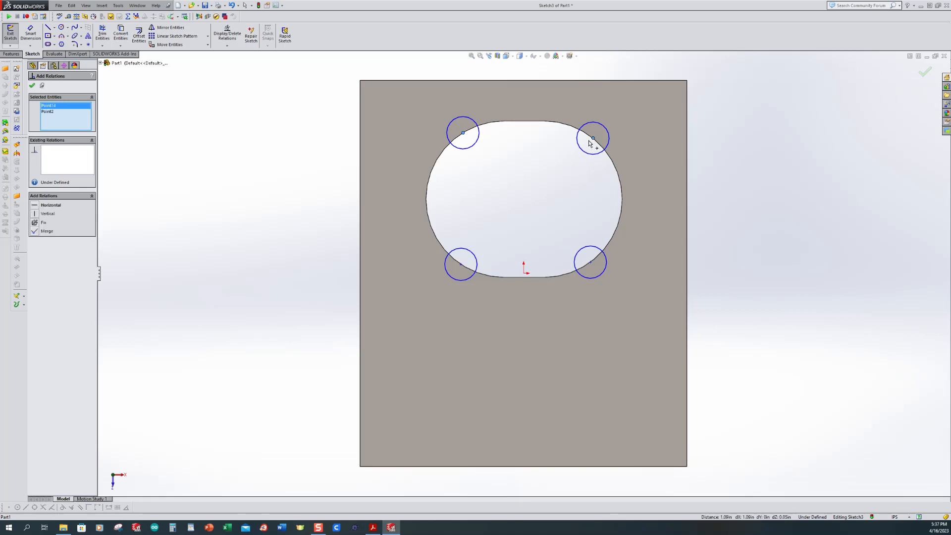
pyautogui.click(36, 206)
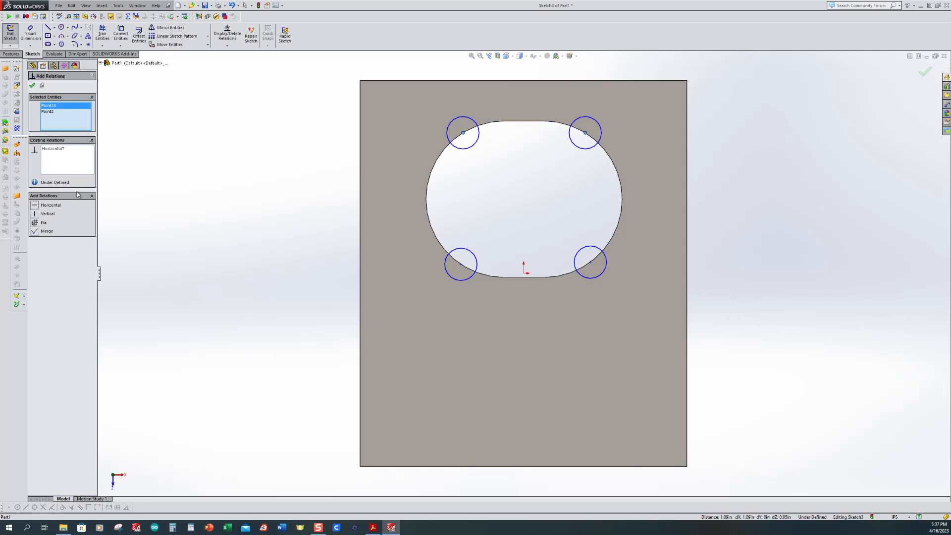
pyautogui.click(460, 266)
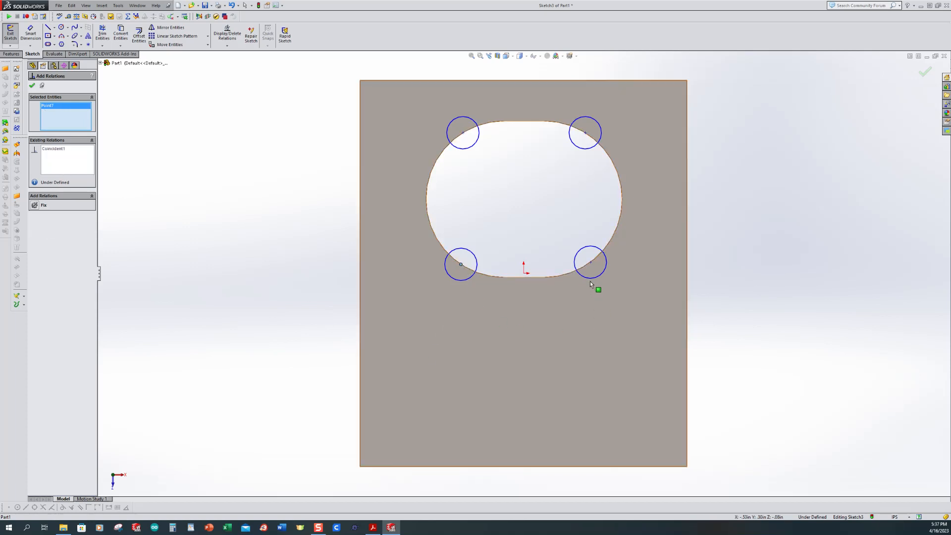
pyautogui.click(590, 263)
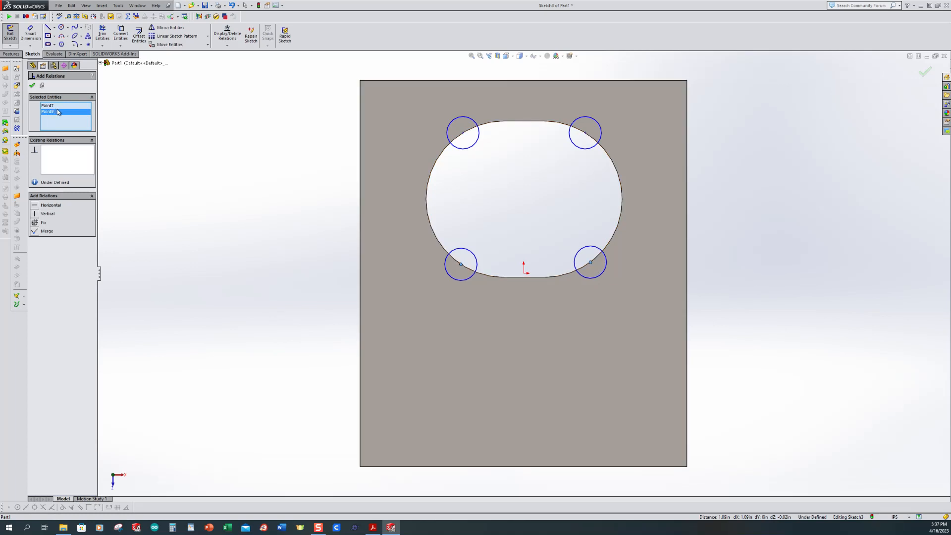
pyautogui.click(36, 206)
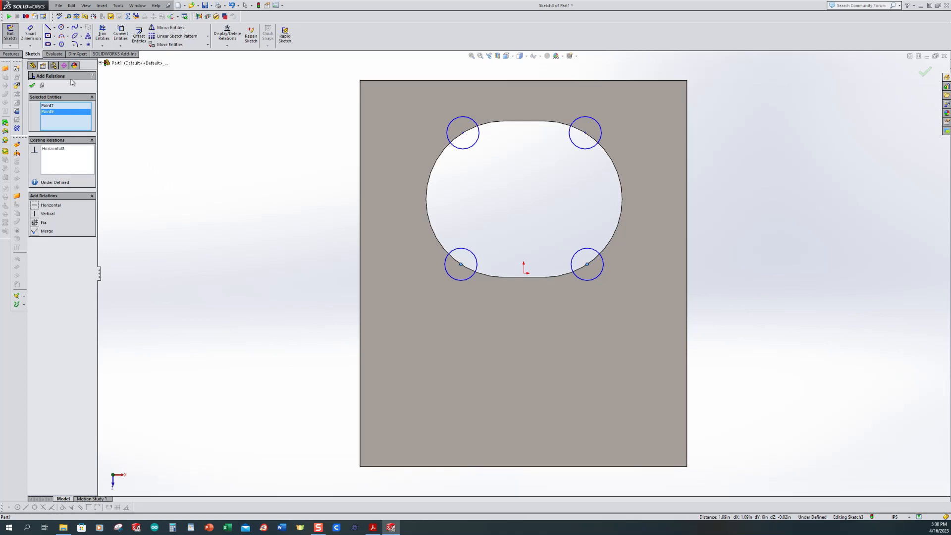
# - Check the lobe radius in the PDF drawing and dimension the upper-left circle's diameter as 0.34 in
pyautogui.click(373, 527)
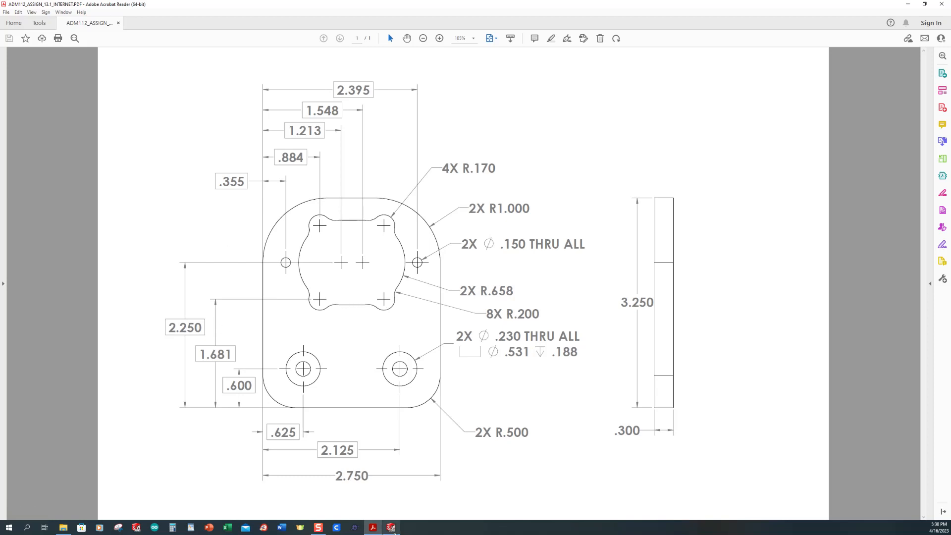
pyautogui.click(391, 528)
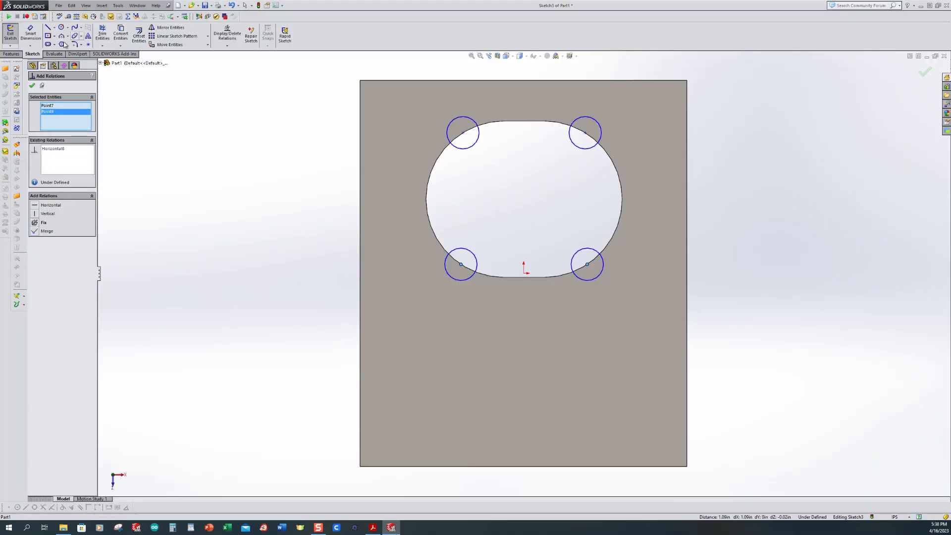
pyautogui.click(31, 33)
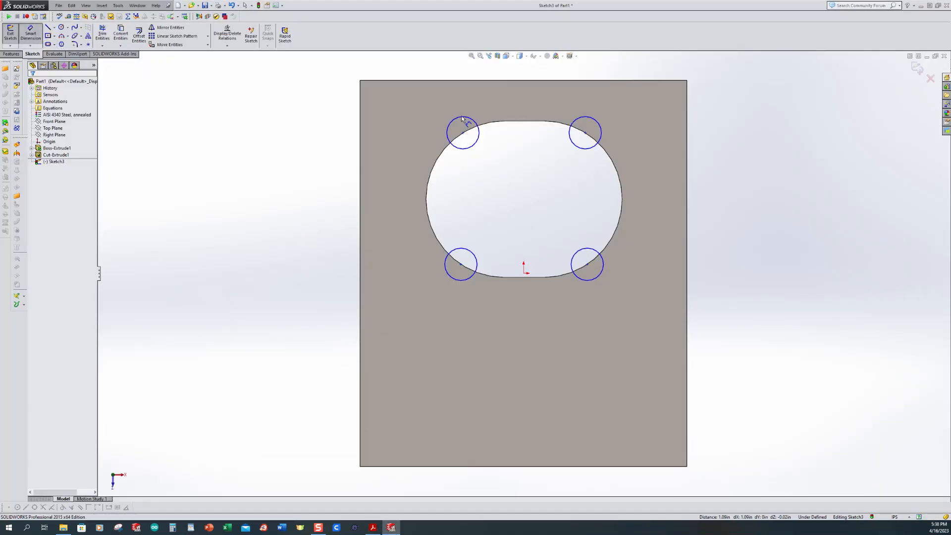
pyautogui.click(455, 125)
pyautogui.click(373, 69)
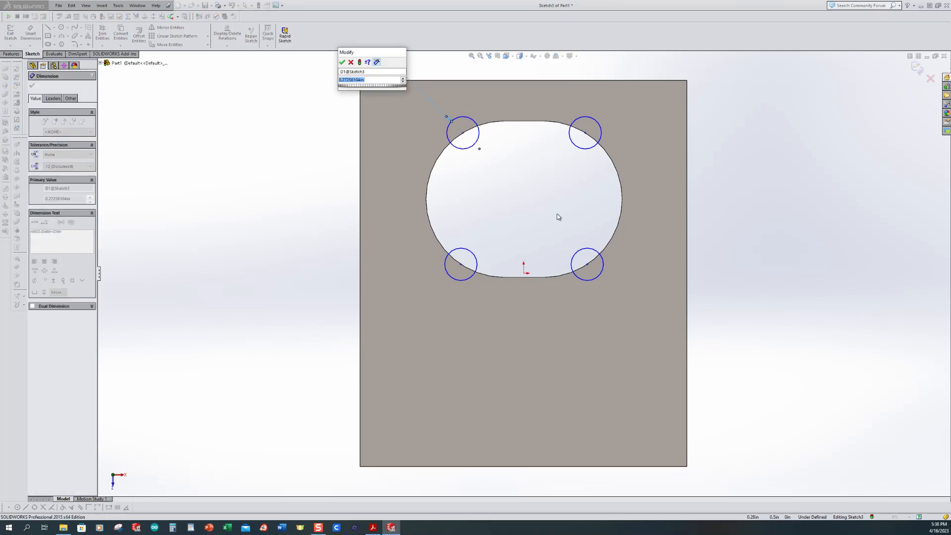
pyautogui.write('.34')
pyautogui.press('Return')
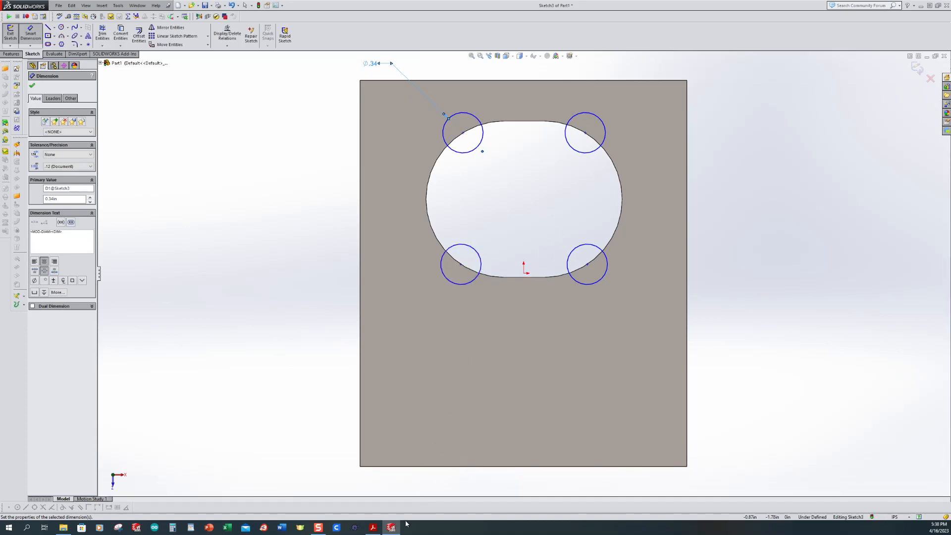
# - Dimension the lower-left circle's center 1.681 in above the plate's bottom edge, checking the value in the PDF drawing
pyautogui.click(373, 527)
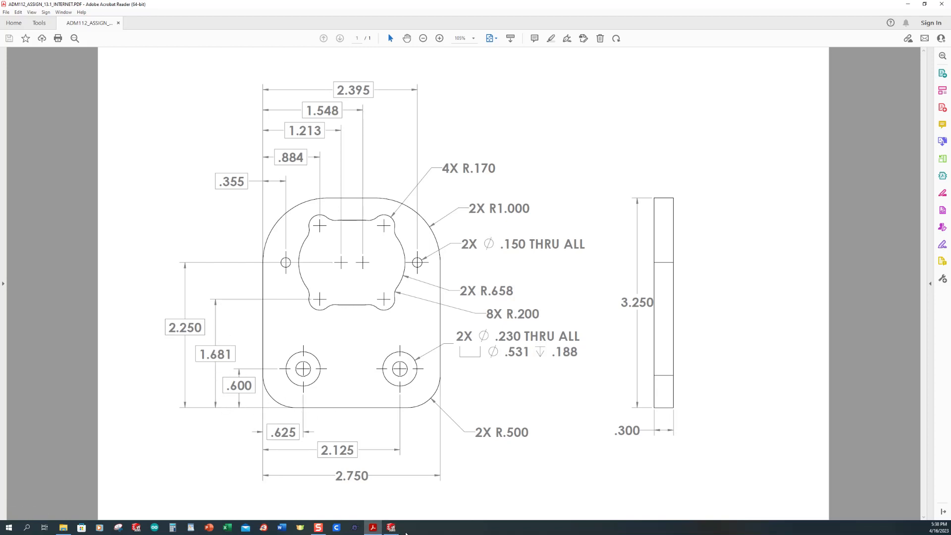
pyautogui.click(391, 527)
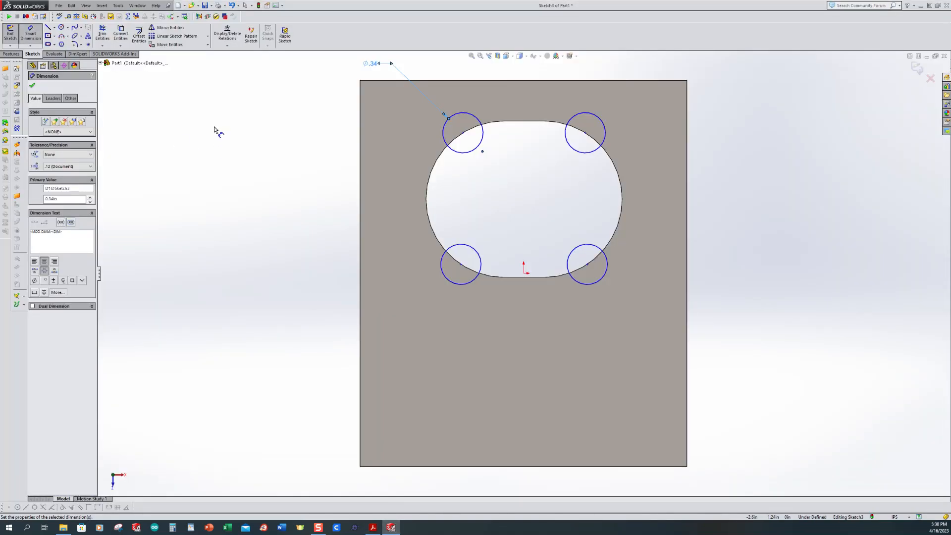
pyautogui.click(445, 468)
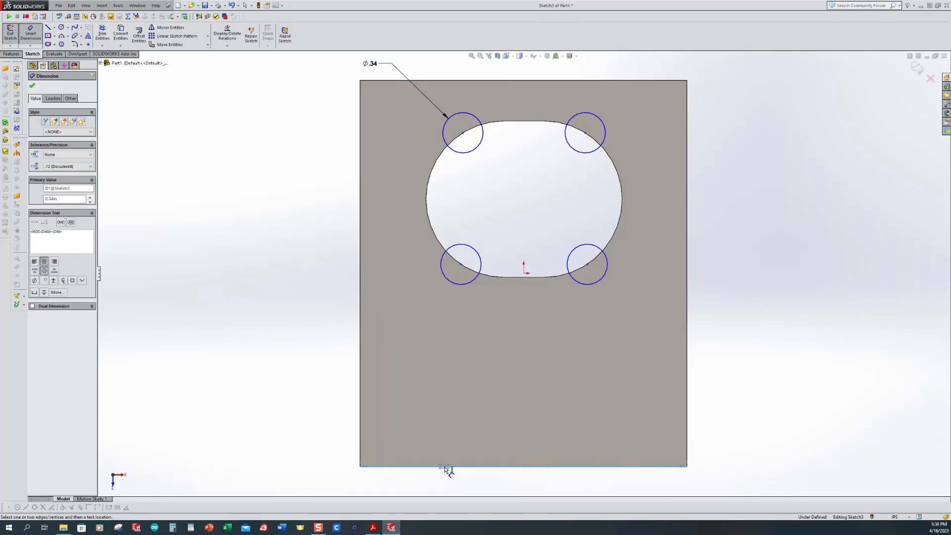
pyautogui.click(454, 291)
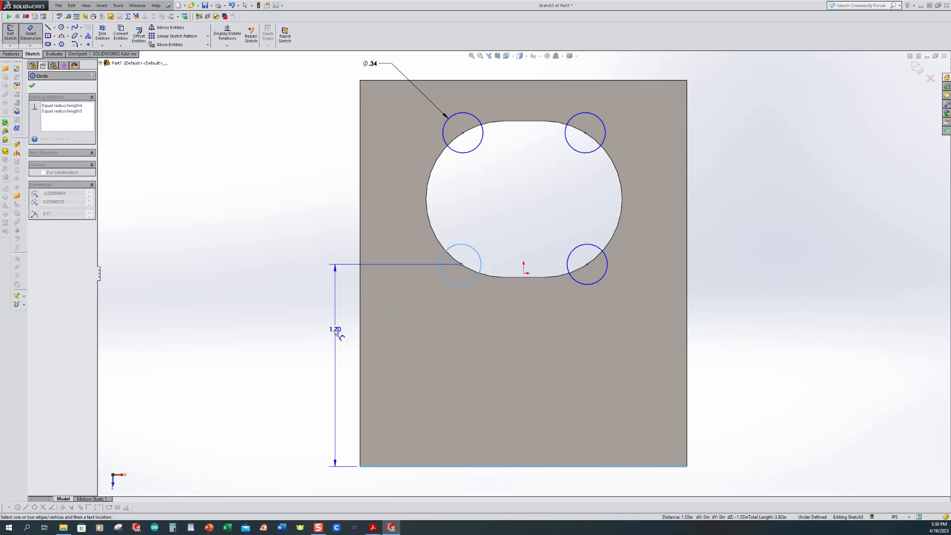
pyautogui.click(322, 331)
pyautogui.click(372, 527)
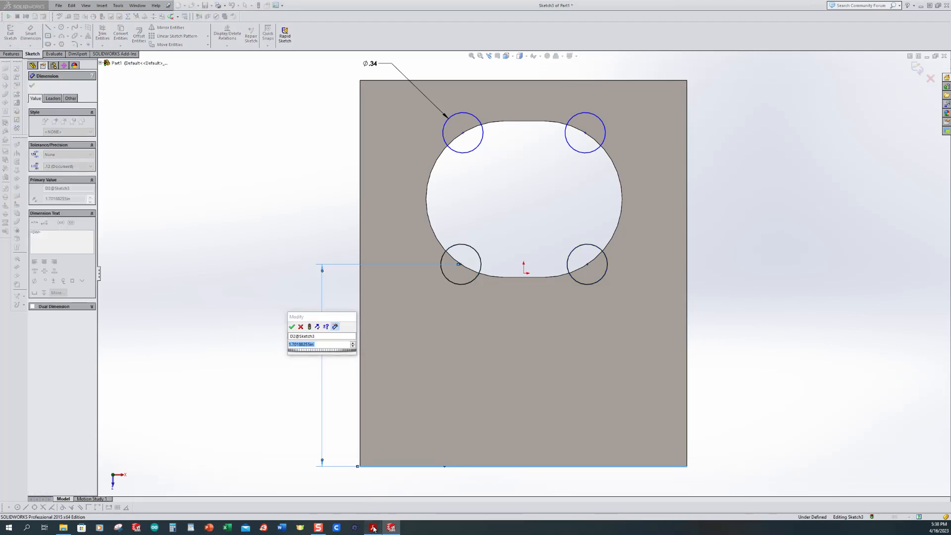
pyautogui.click(392, 527)
pyautogui.click(321, 345)
pyautogui.write('1.681')
pyautogui.press('Return')
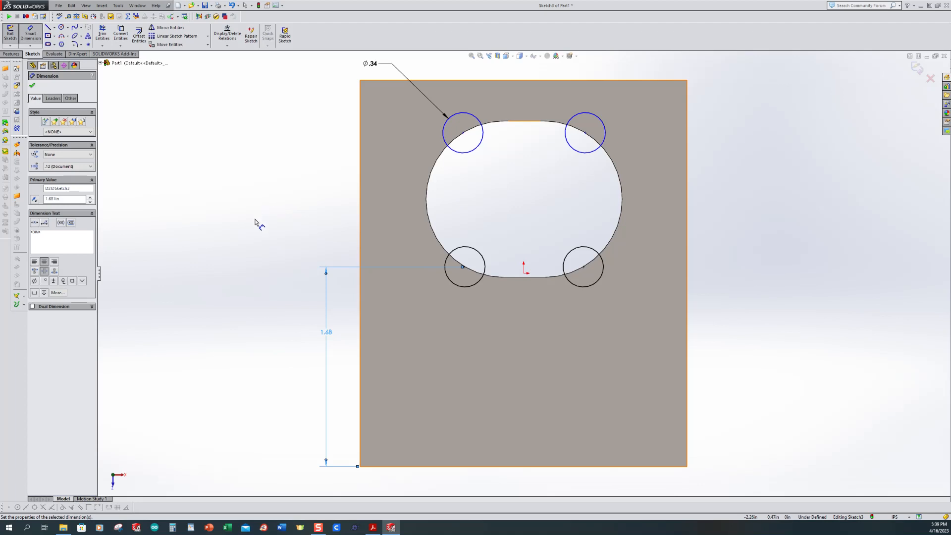
# - Check the PDF drawing and dimension the upper-left circle's center 0.884 in from the plate's left edge
pyautogui.click(373, 529)
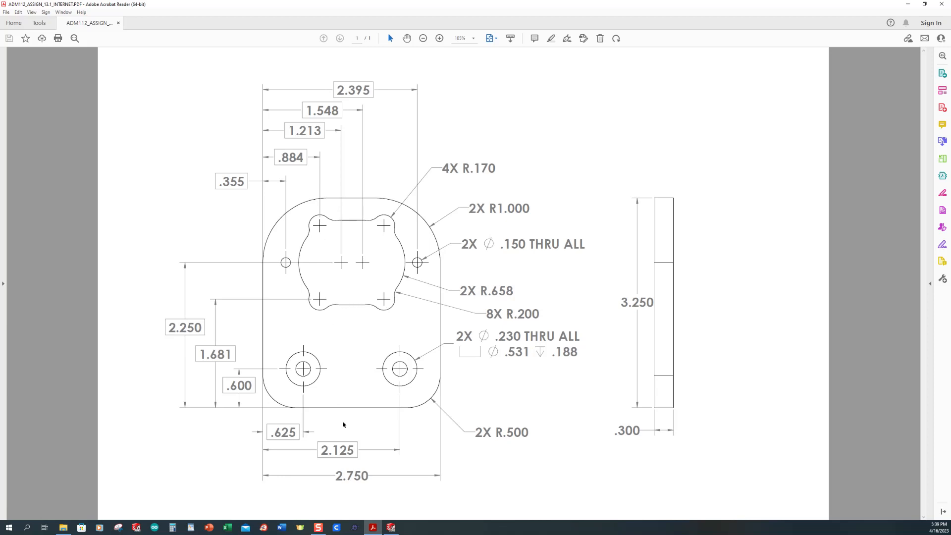
pyautogui.click(391, 527)
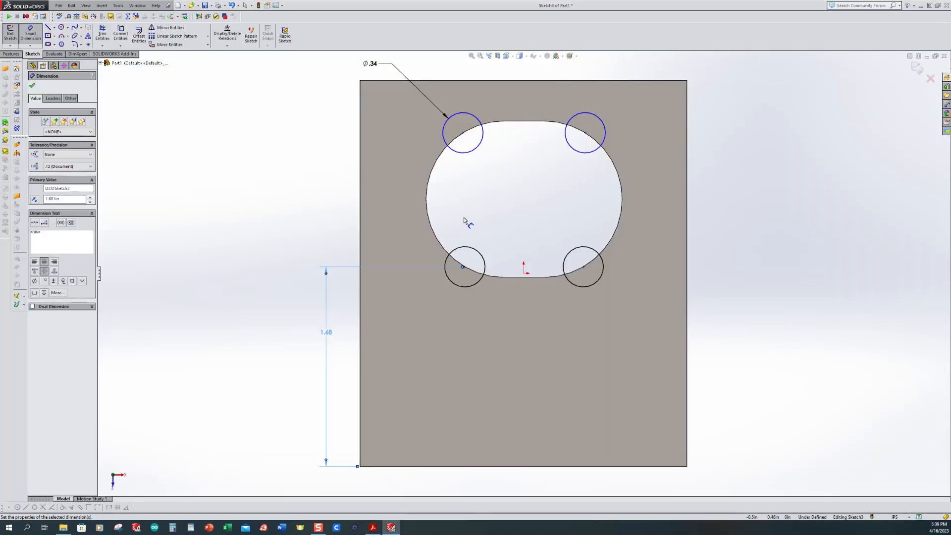
pyautogui.click(361, 190)
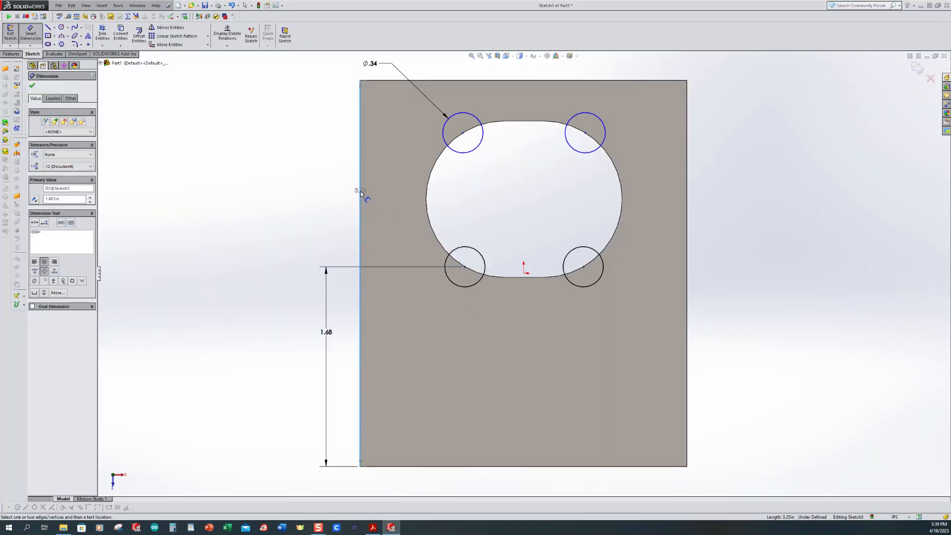
pyautogui.click(456, 153)
pyautogui.scroll(1, 407, 183)
pyautogui.click(424, 83)
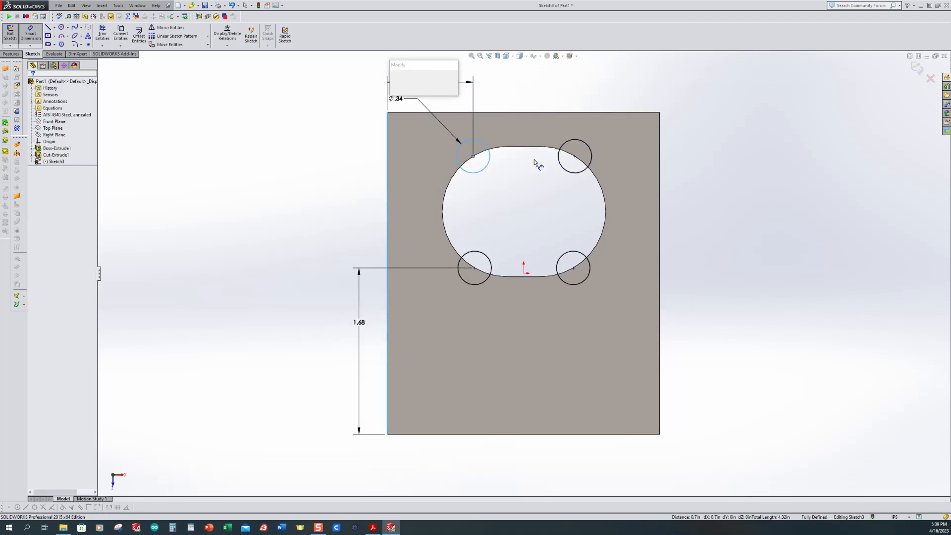
pyautogui.write('.88')
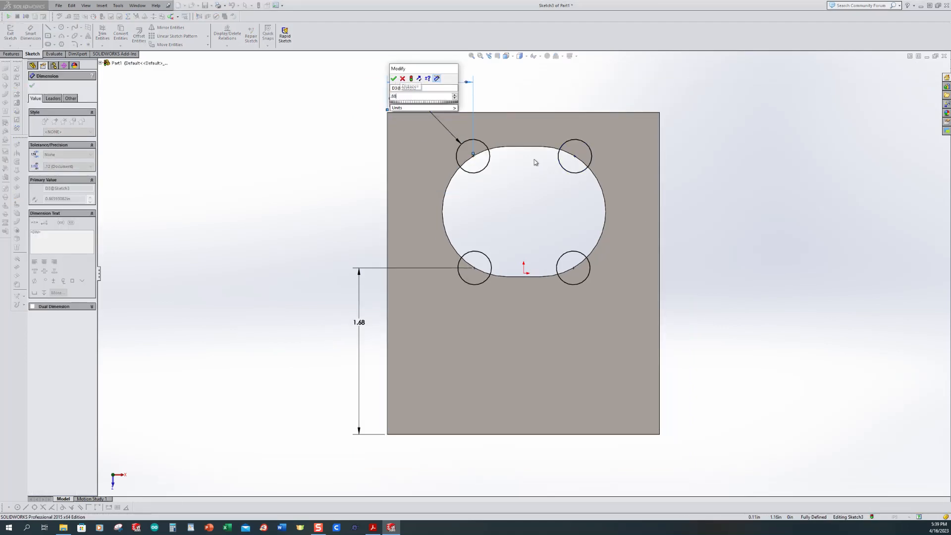
pyautogui.press('Return')
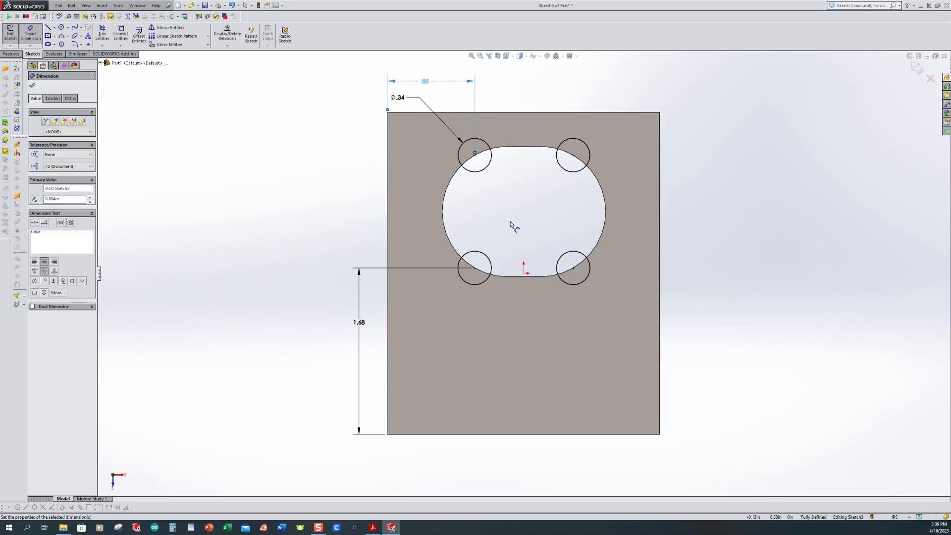
# - Exit the circle sketch and cut the four circles out of the plate with a Through All end condition
pyautogui.click(325, 178)
pyautogui.press('f')
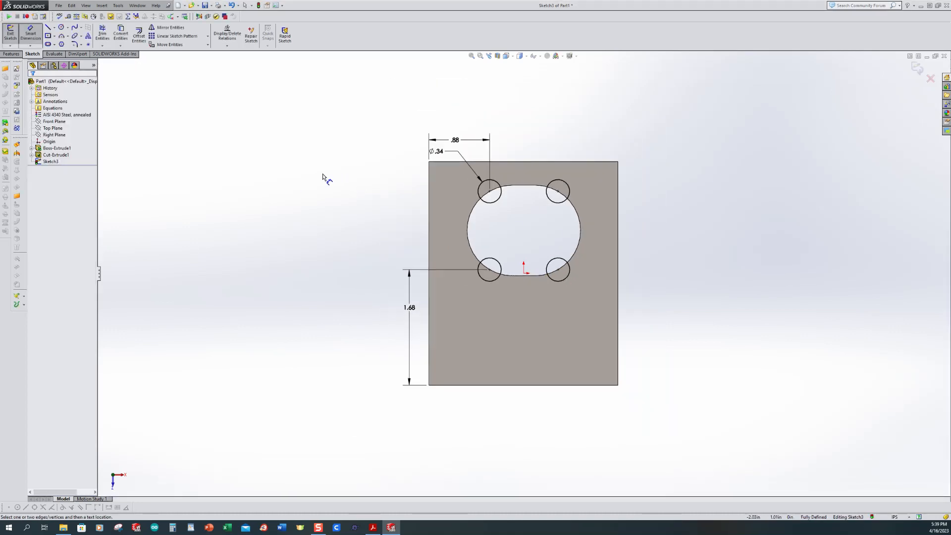
pyautogui.scroll(-1, 668, 195)
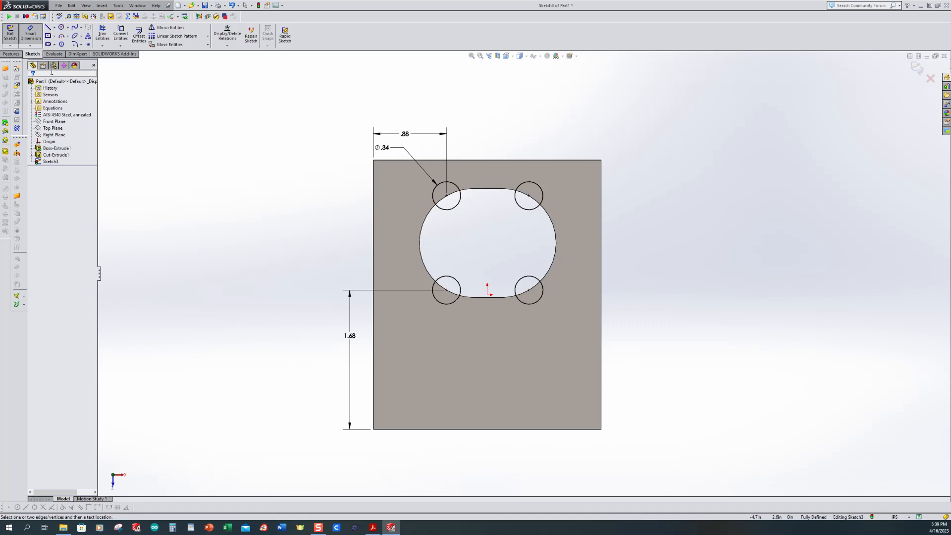
pyautogui.click(12, 36)
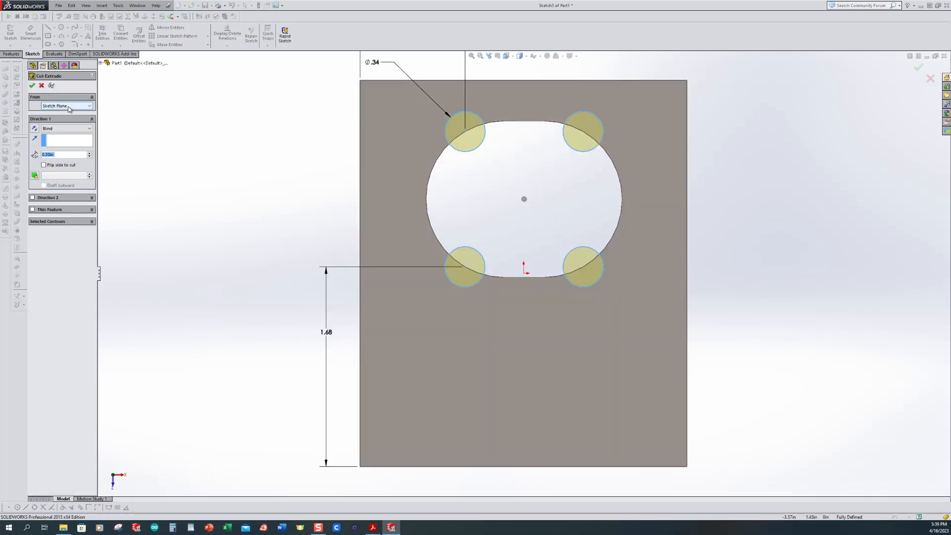
pyautogui.click(64, 129)
pyautogui.click(64, 140)
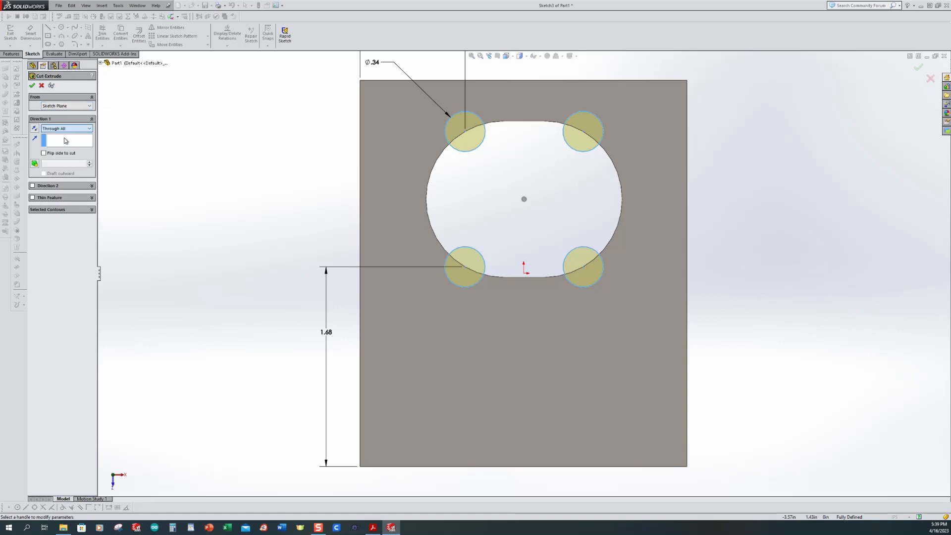
pyautogui.click(32, 86)
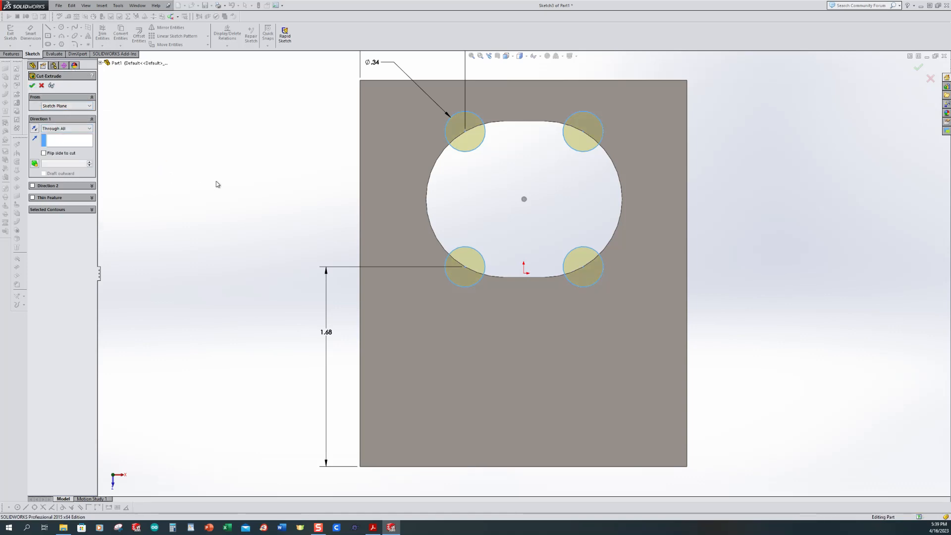
pyautogui.moveTo(284, 286); pyautogui.dragTo(287, 228, button='middle')
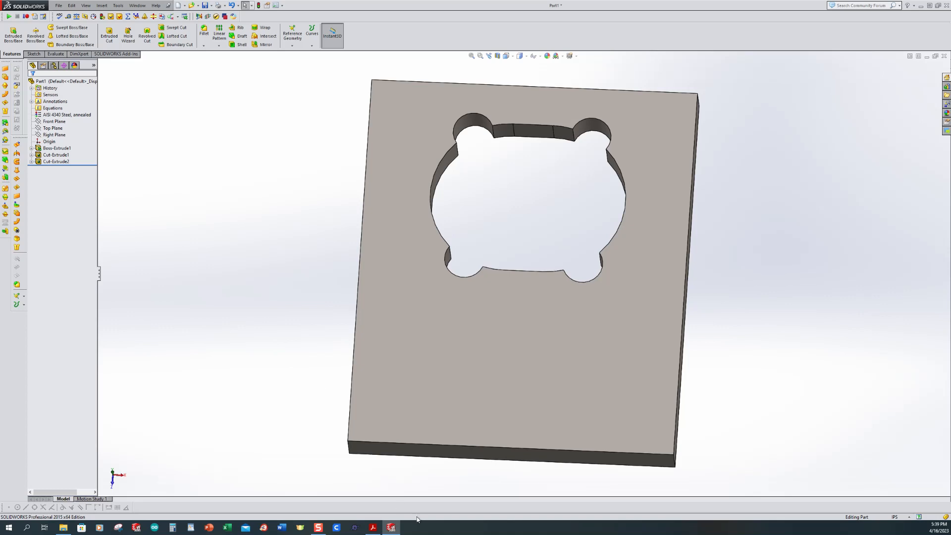
# - Check the fillet radius in the PDF drawing and fillet the eight edges where the lobes meet the cutout with a 0.20 in radius
pyautogui.click(373, 527)
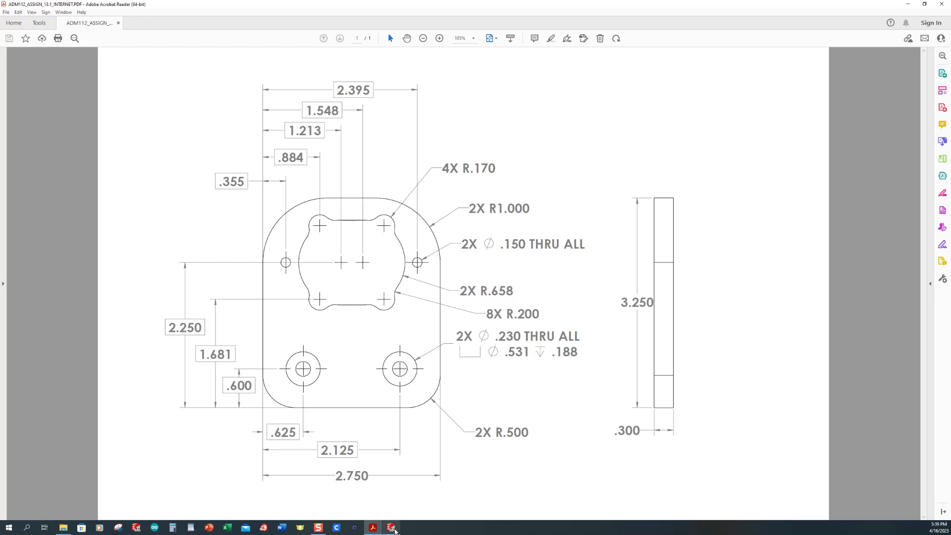
pyautogui.click(392, 527)
pyautogui.click(204, 31)
pyautogui.click(88, 220)
pyautogui.moveTo(242, 231); pyautogui.dragTo(246, 208, button='middle')
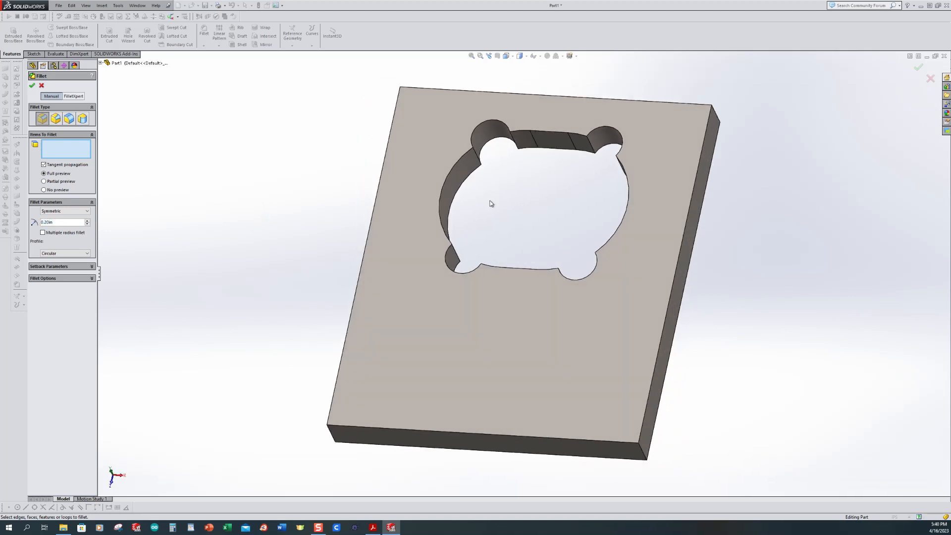
pyautogui.click(478, 160)
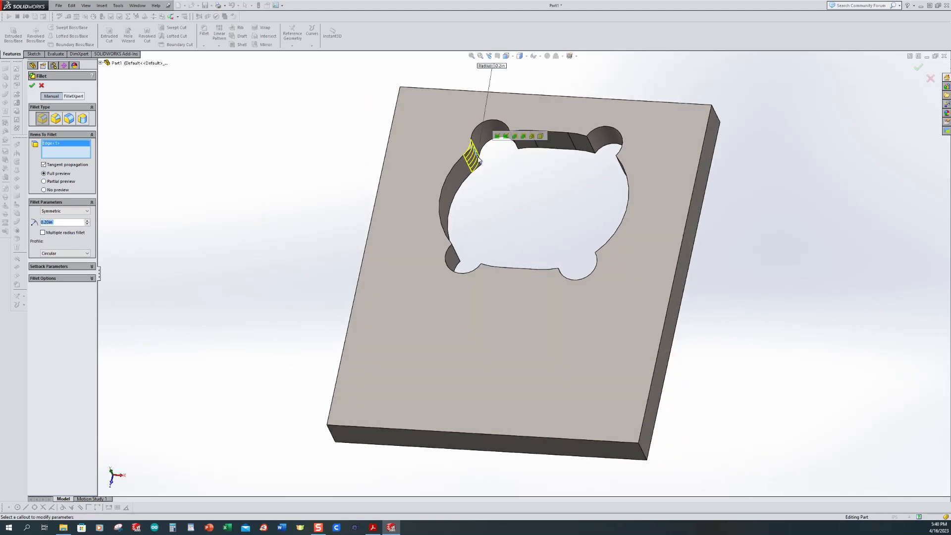
pyautogui.click(498, 137)
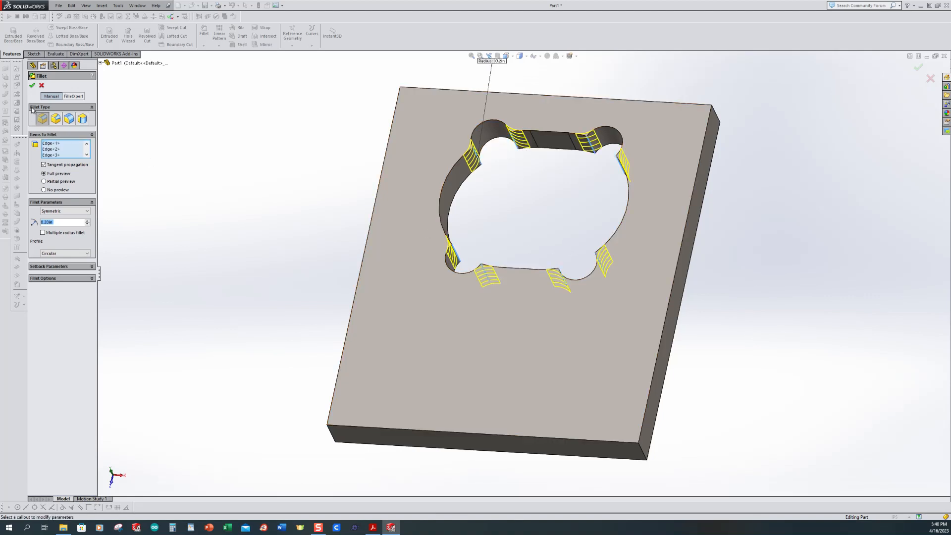
pyautogui.click(32, 87)
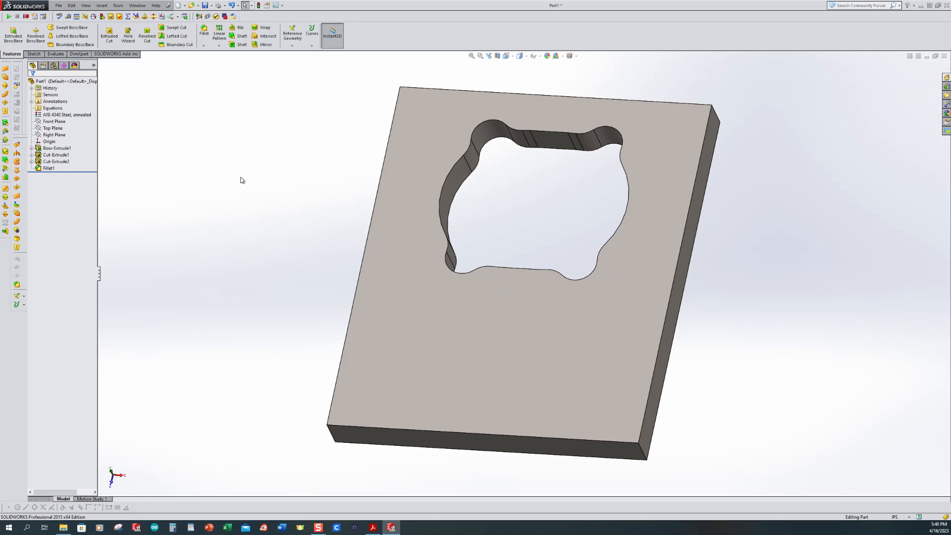
# - Show the plate in isometric view and save the part as junk
pyautogui.hotkey('ctrl', '7')
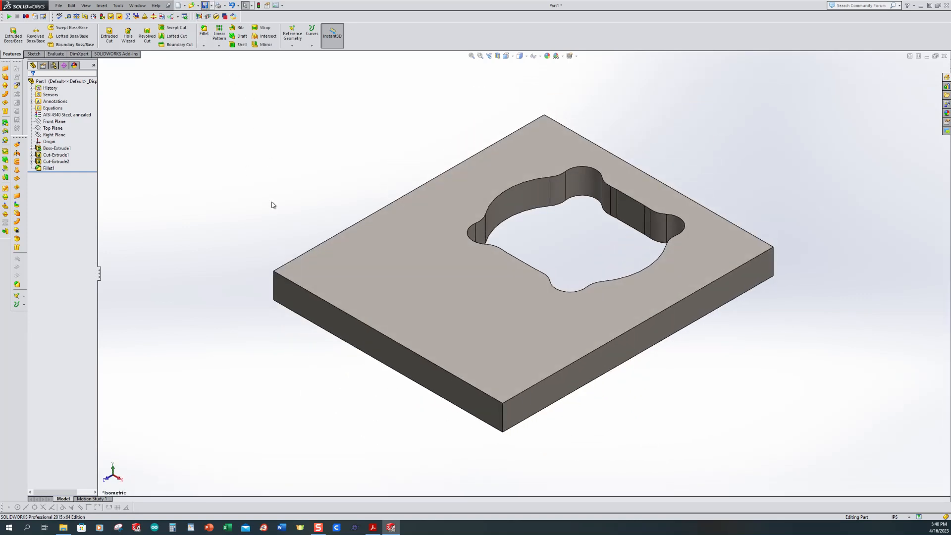
pyautogui.hotkey('ctrl', 's')
pyautogui.write('junk')
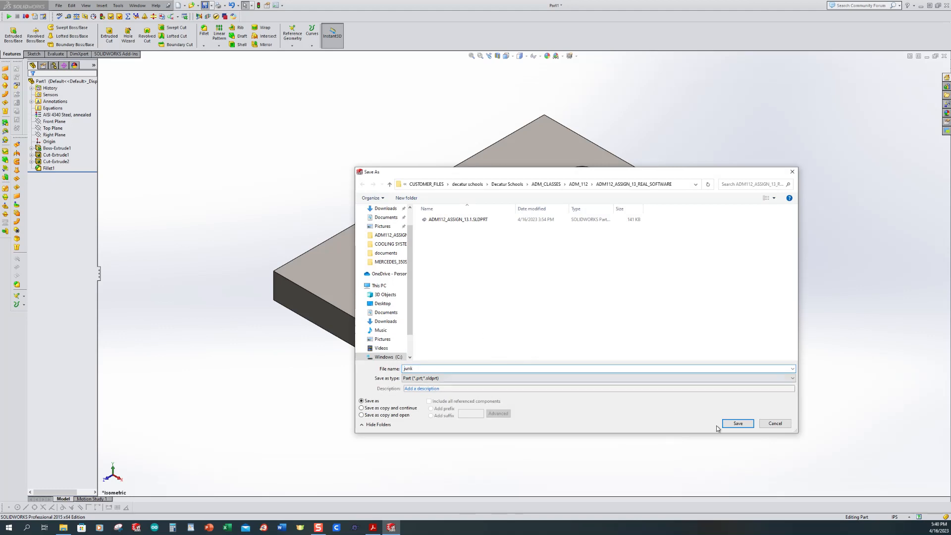
pyautogui.click(737, 423)
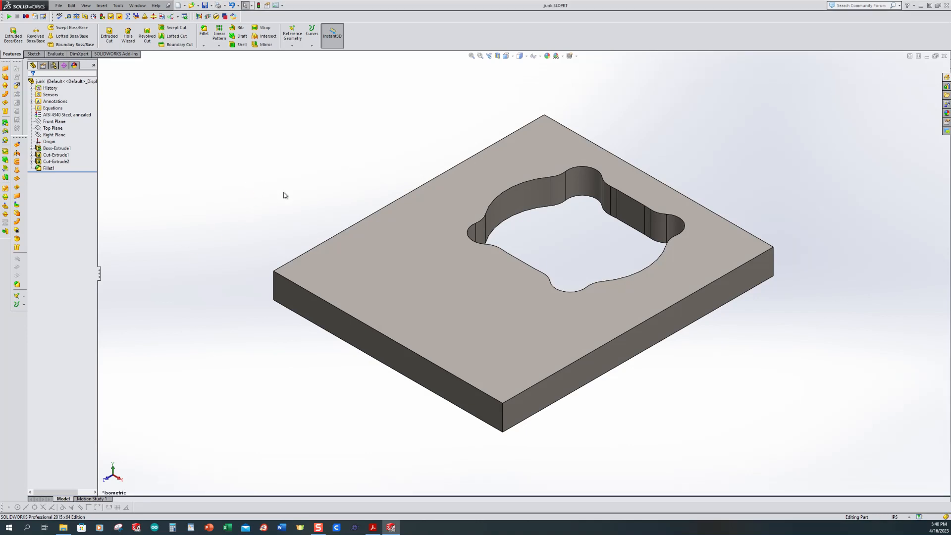
# - Check the small hole callout in the PDF drawing and set up a 0.15 in ANSI Inch drilled hole, Through All, in the Hole Wizard
pyautogui.click(373, 528)
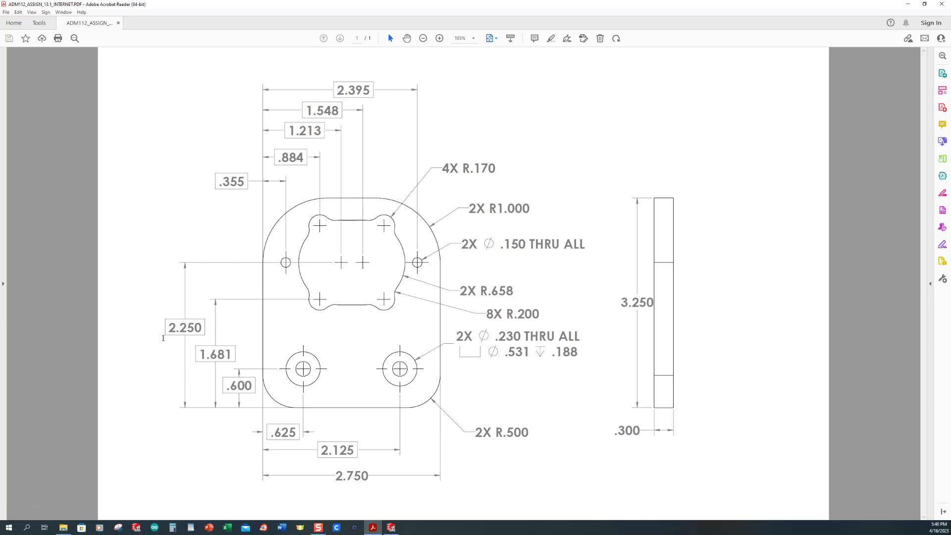
pyautogui.click(391, 527)
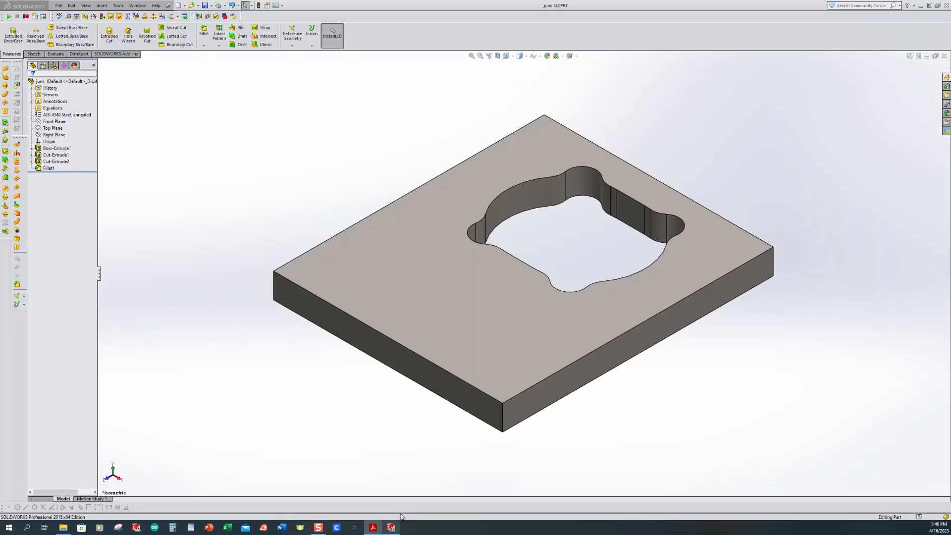
pyautogui.click(128, 34)
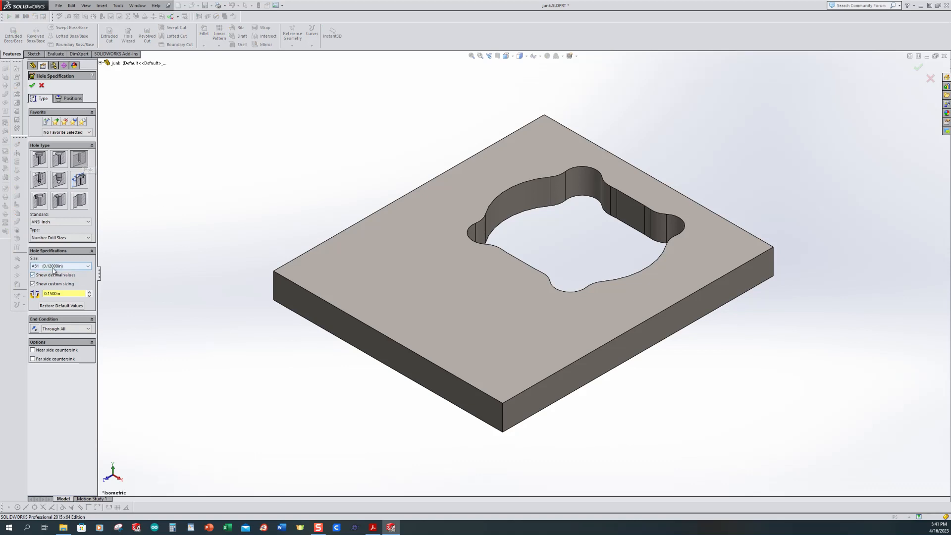
pyautogui.click(66, 295)
# - Place two holes on the plate's top face, one on each side of the cutout, viewing the face straight on
pyautogui.click(70, 100)
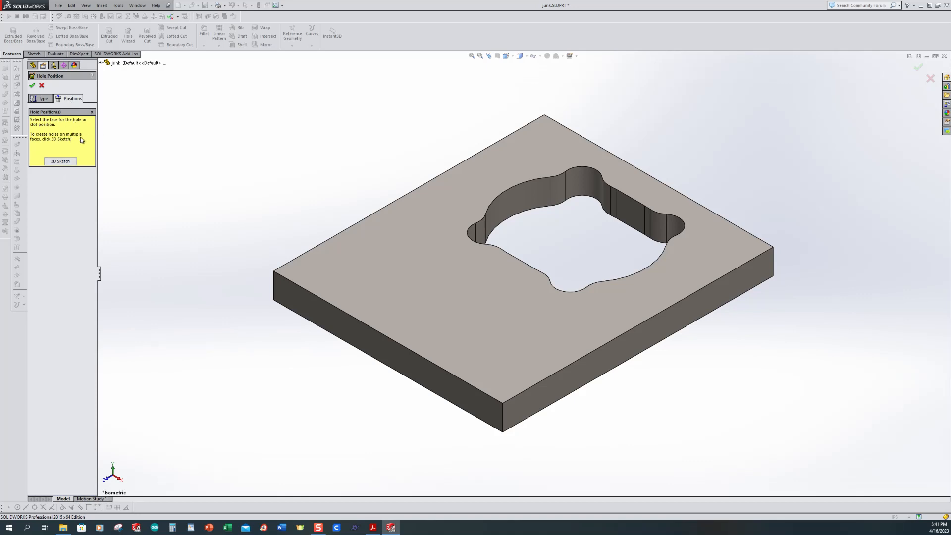
pyautogui.click(441, 208)
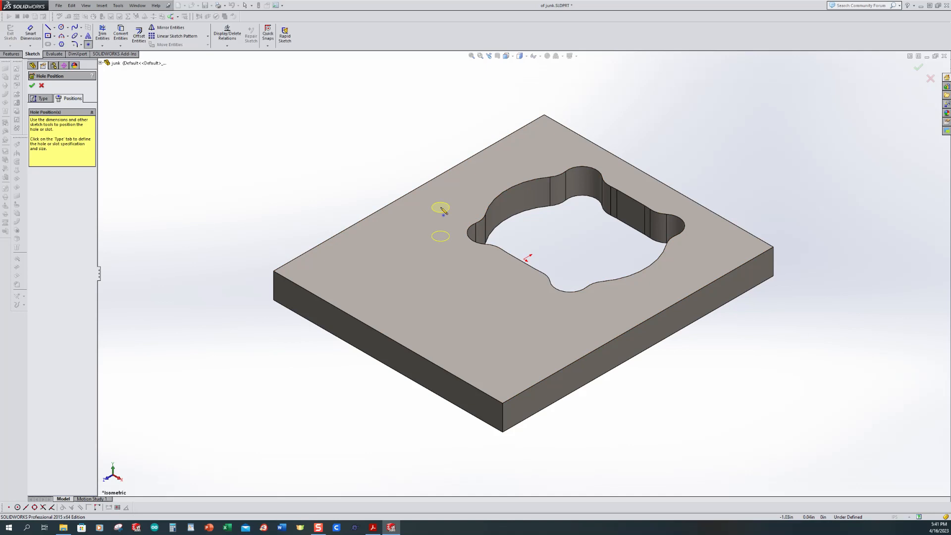
pyautogui.hotkey('ctrl', '8')
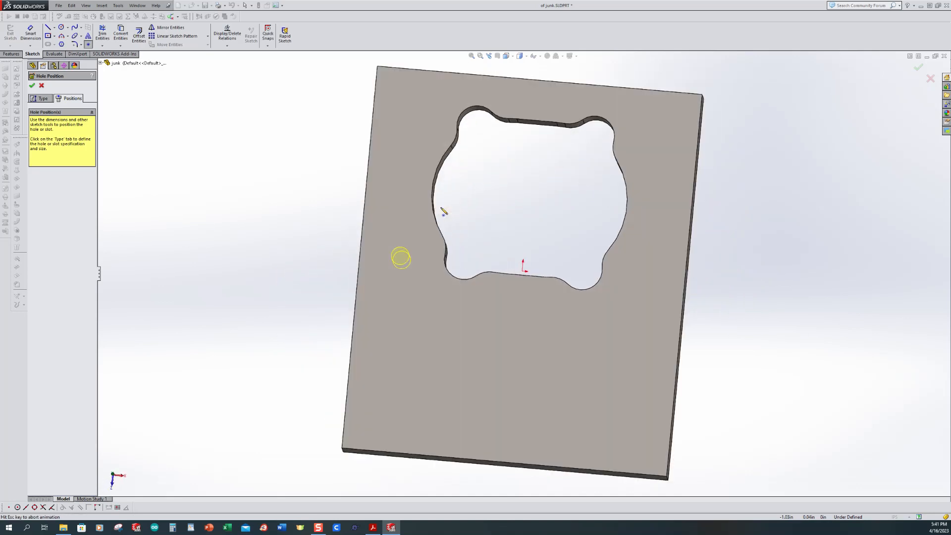
pyautogui.click(395, 156)
pyautogui.click(645, 168)
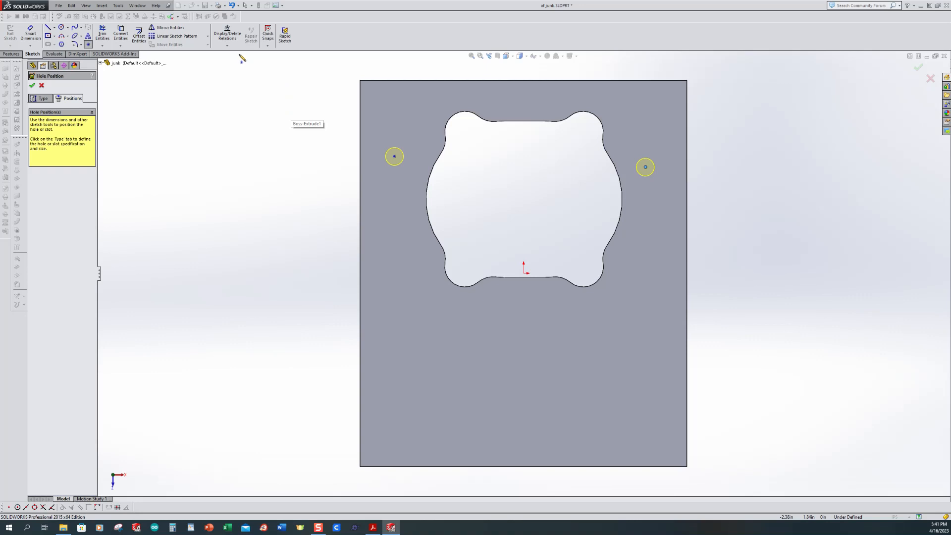
# - Add a Horizontal relation between the two hole center points
pyautogui.click(227, 46)
pyautogui.click(230, 60)
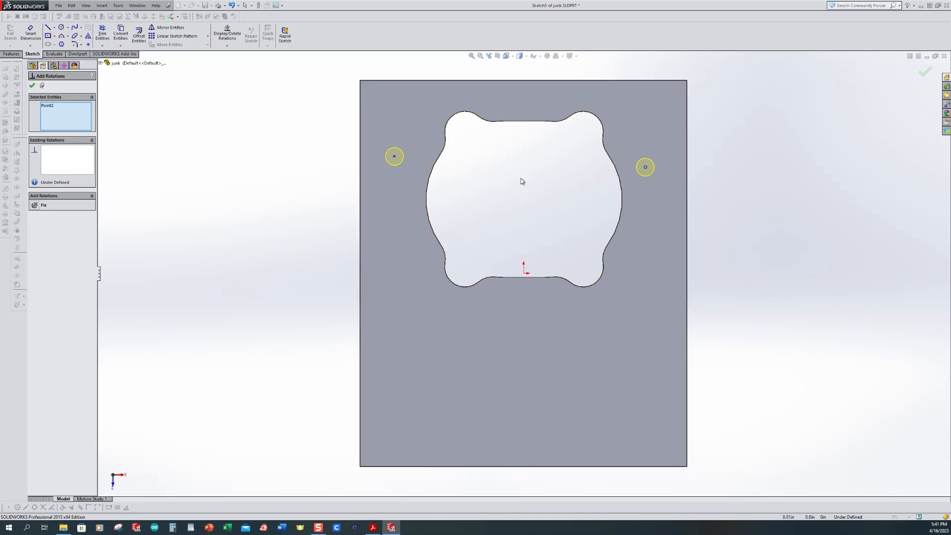
pyautogui.click(395, 157)
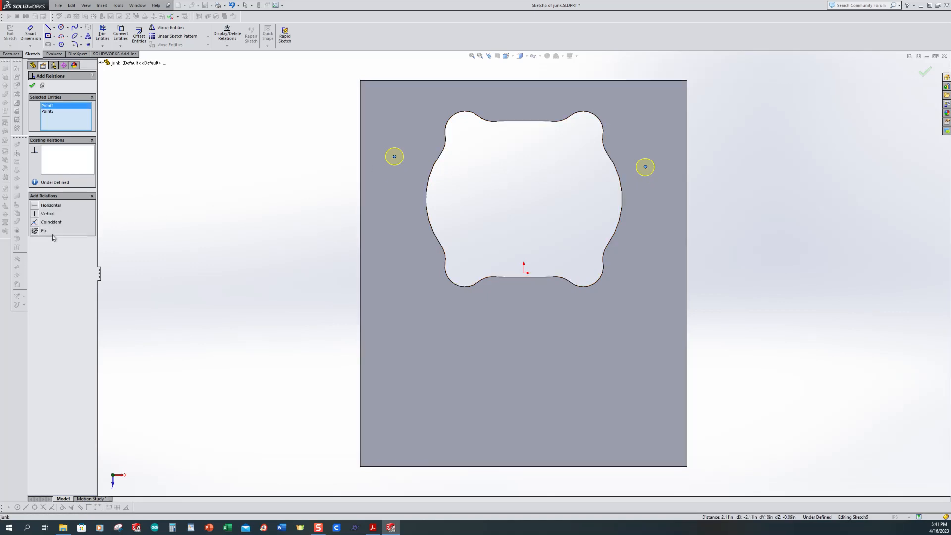
pyautogui.click(36, 206)
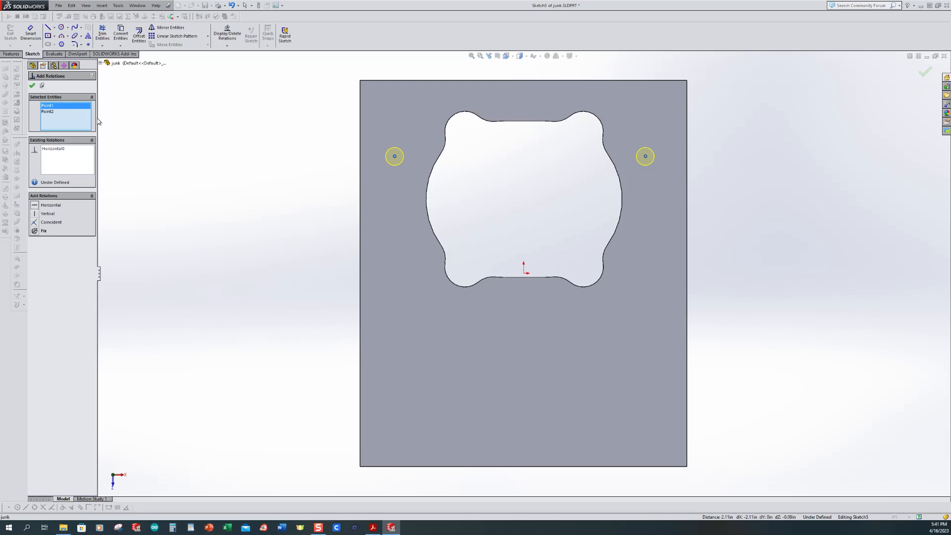
# - Dimension the left hole's center 2.25 in above the plate's bottom edge
pyautogui.click(32, 34)
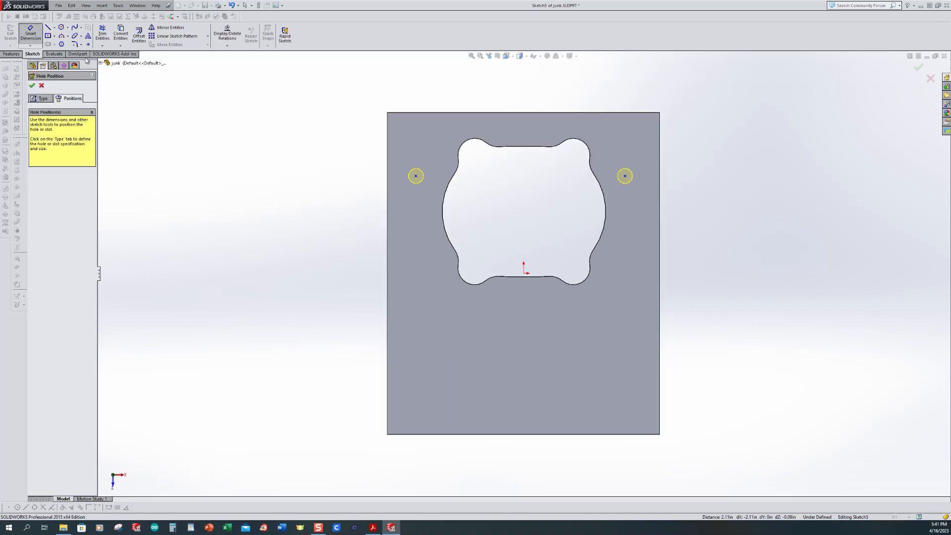
pyautogui.click(452, 434)
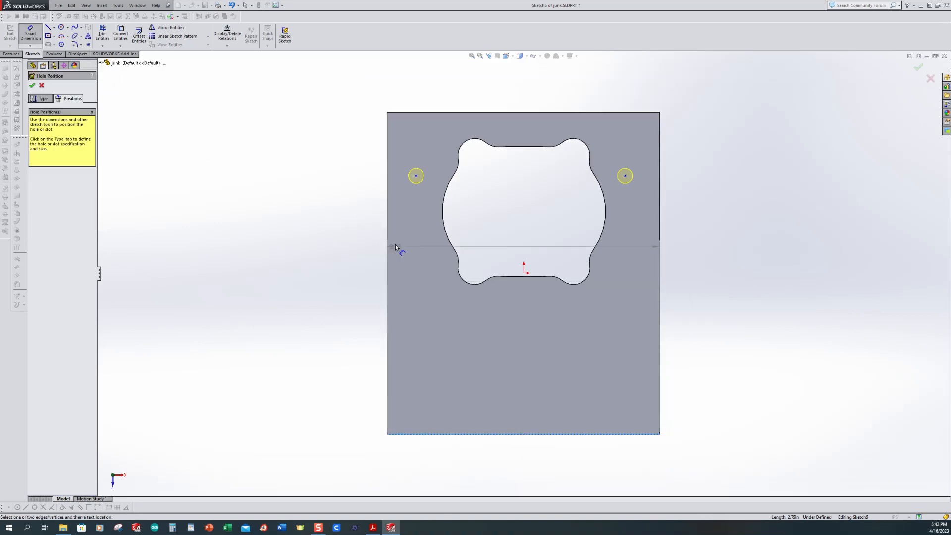
pyautogui.click(416, 175)
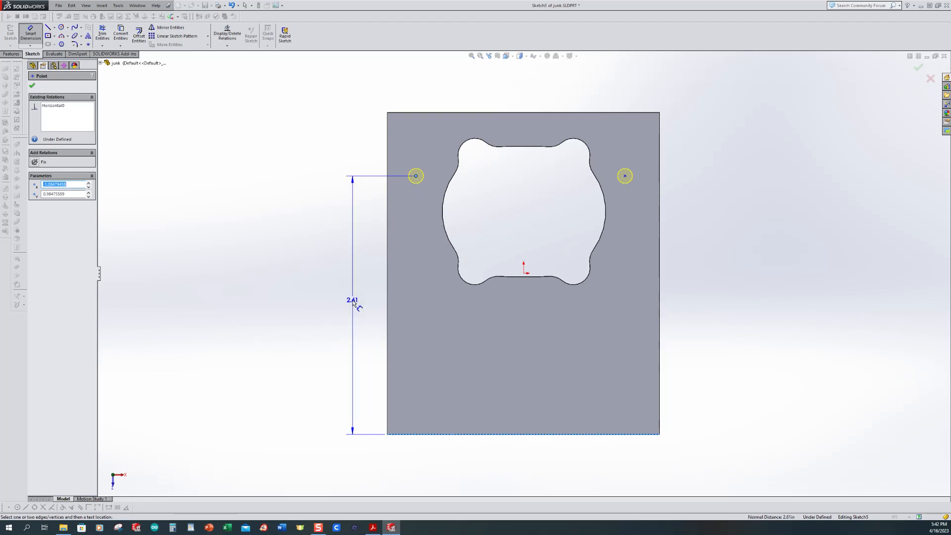
pyautogui.click(354, 304)
pyautogui.write('2.2')
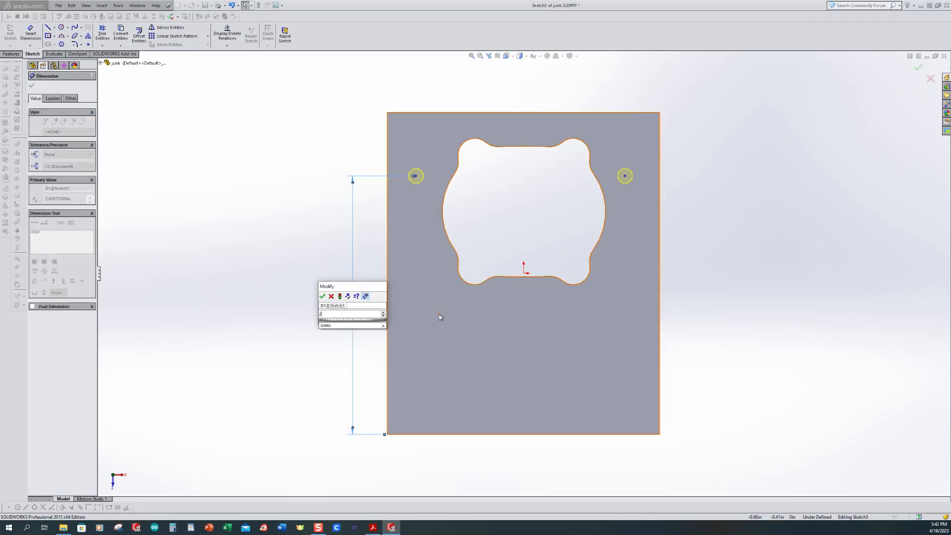
pyautogui.write('5')
pyautogui.press('Return')
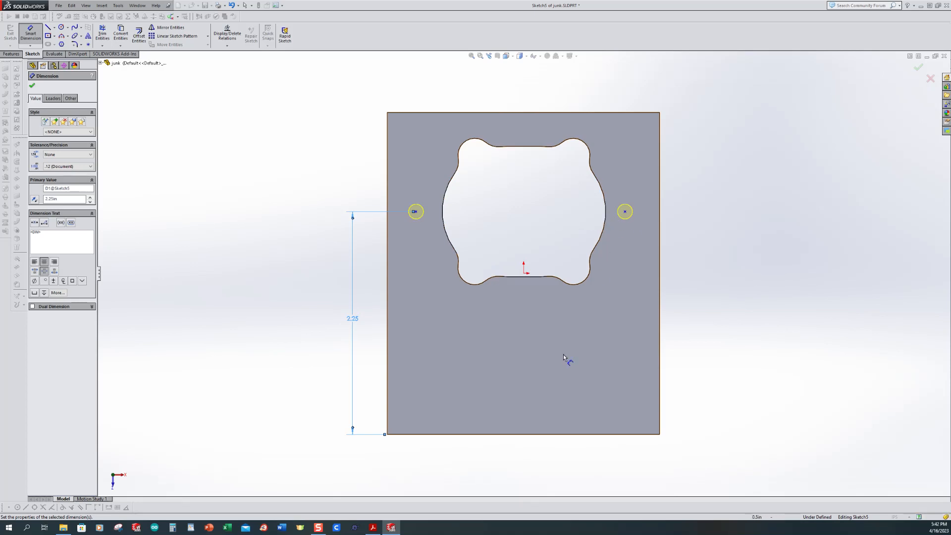
# - Check the PDF drawing and dimension the left hole's center 0.355 in from the plate's left edge
pyautogui.click(373, 528)
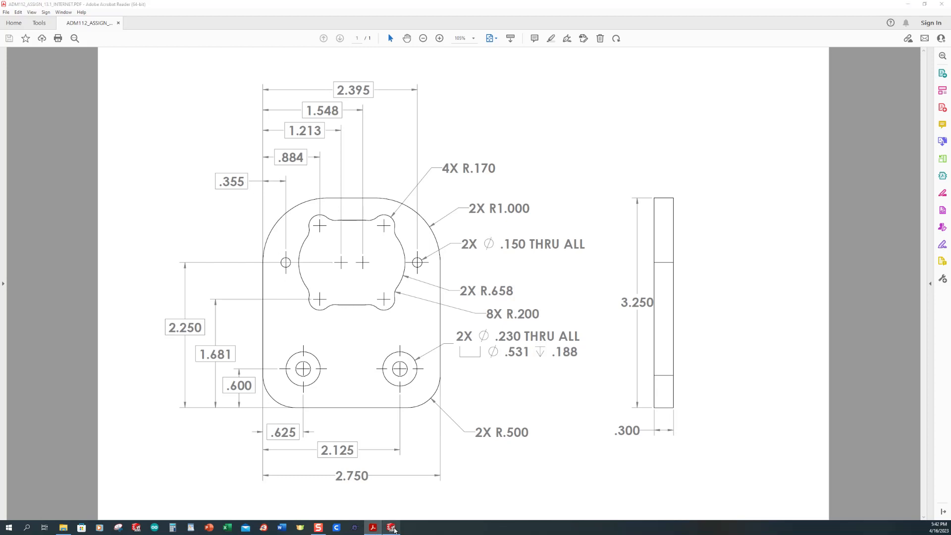
pyautogui.click(391, 527)
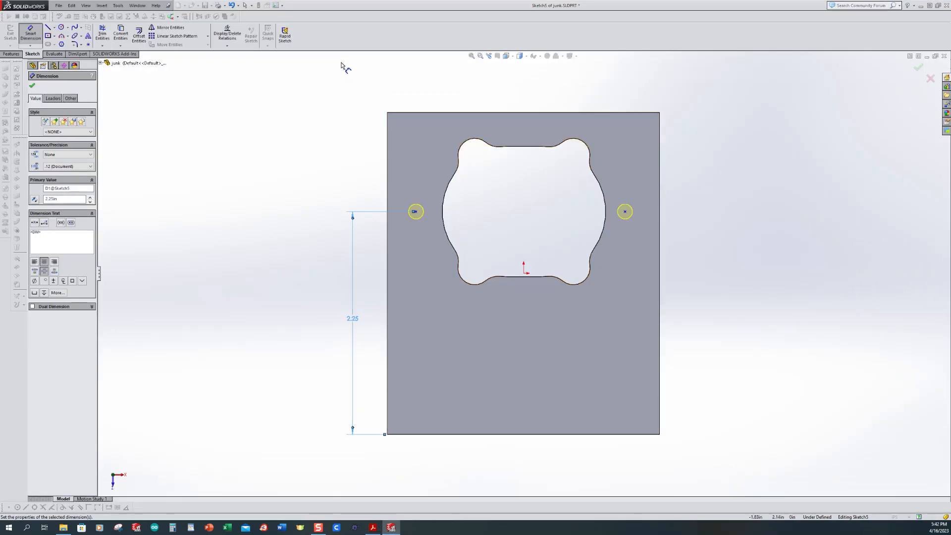
pyautogui.click(387, 162)
pyautogui.click(416, 212)
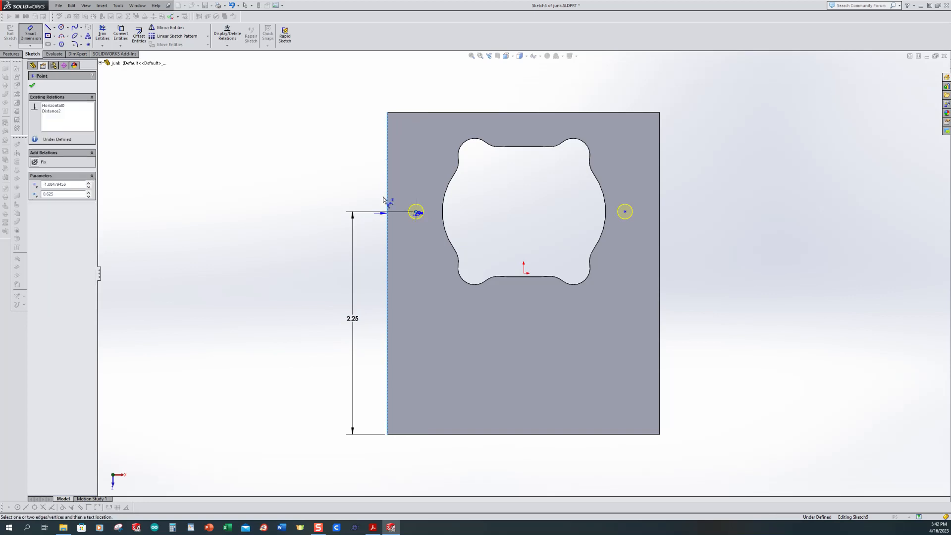
pyautogui.click(409, 186)
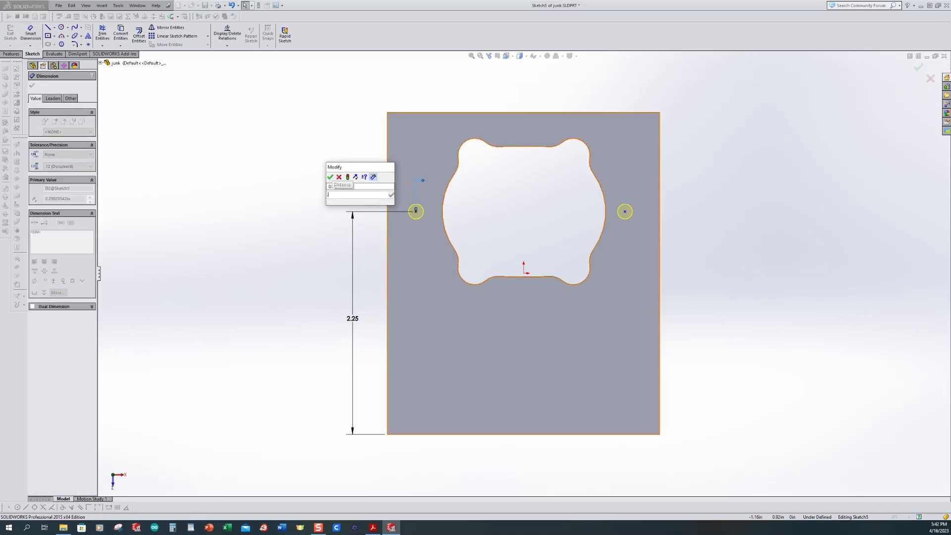
pyautogui.press('Return')
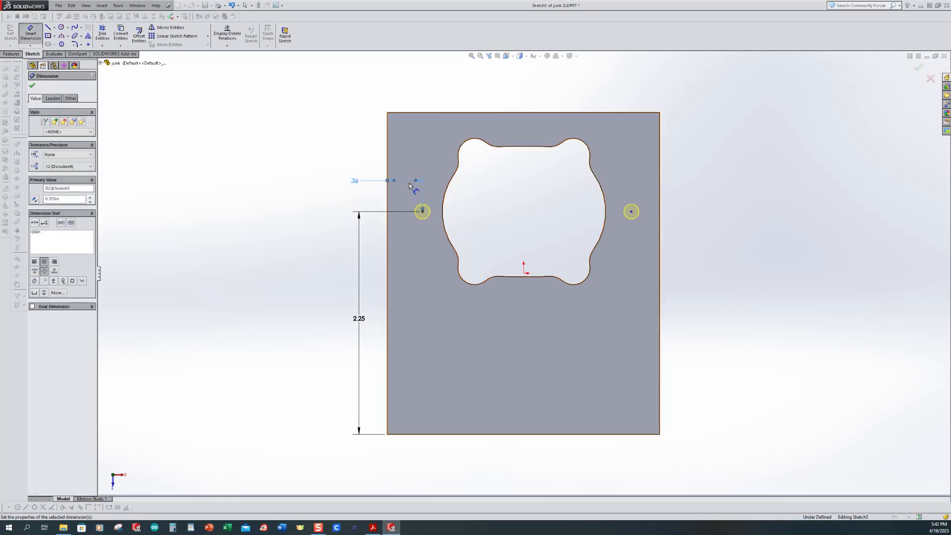
# - Check the PDF drawing and dimension the right hole's center 2.395 in from the plate's left edge
pyautogui.click(373, 528)
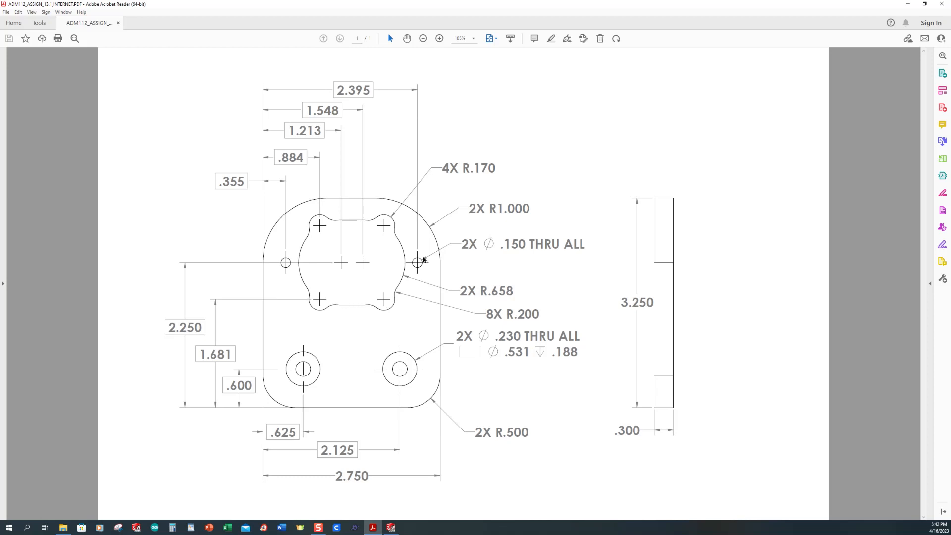
pyautogui.click(391, 528)
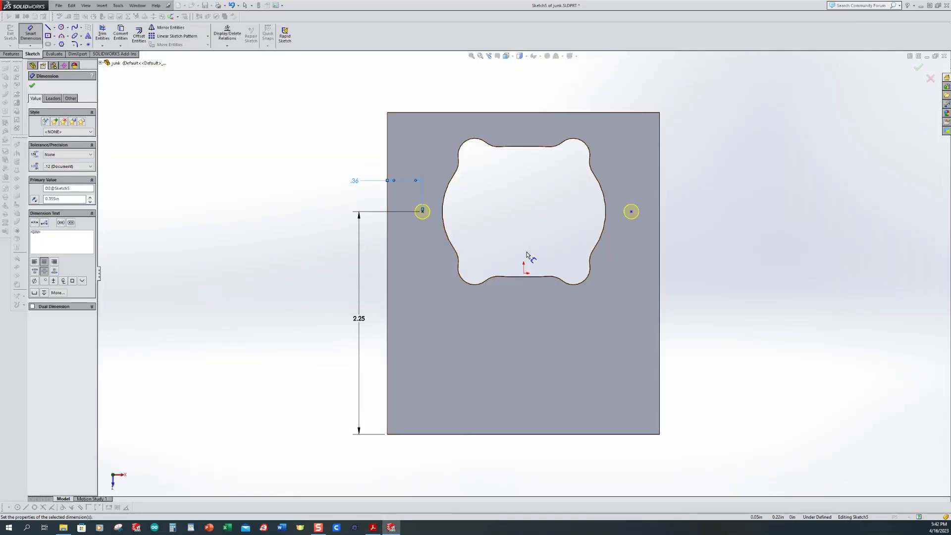
pyautogui.click(388, 232)
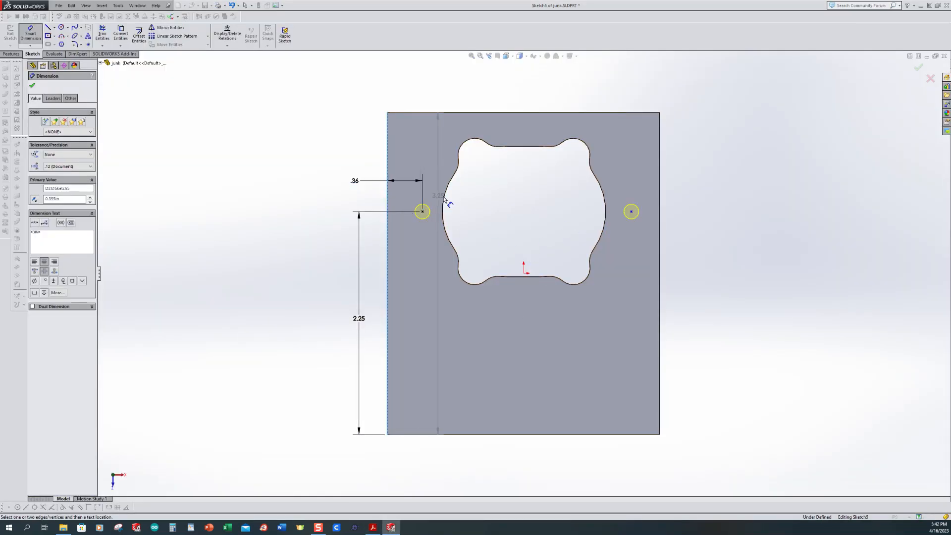
pyautogui.click(632, 211)
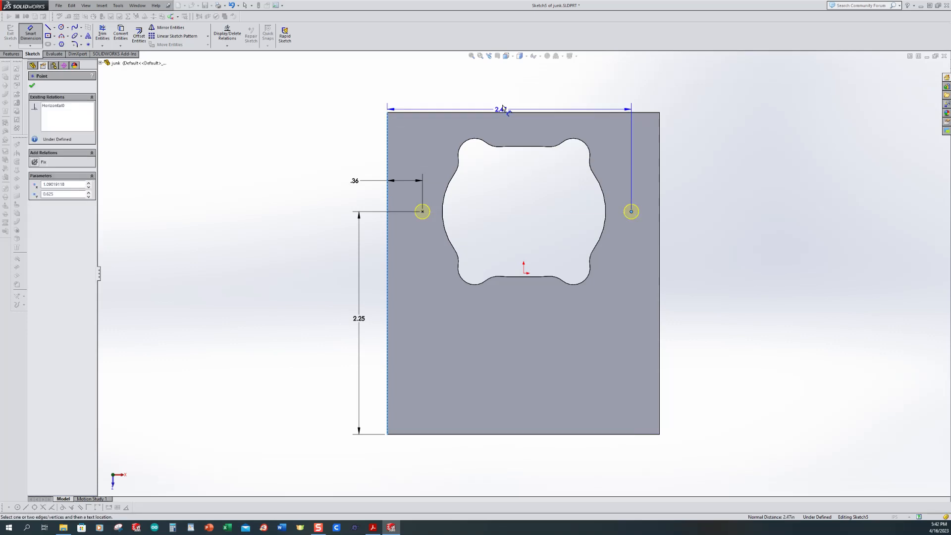
pyautogui.click(509, 97)
pyautogui.write('2.3')
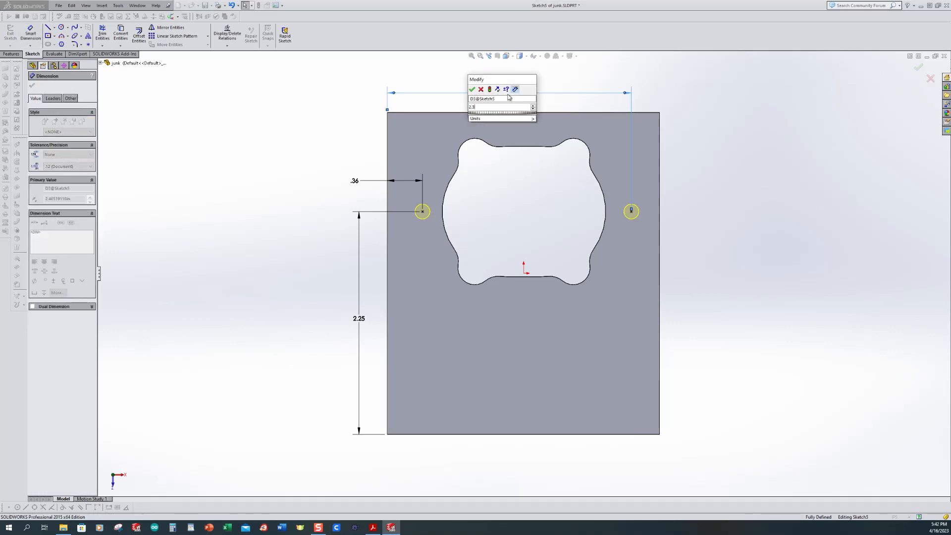
pyautogui.write('95')
pyautogui.press('Return')
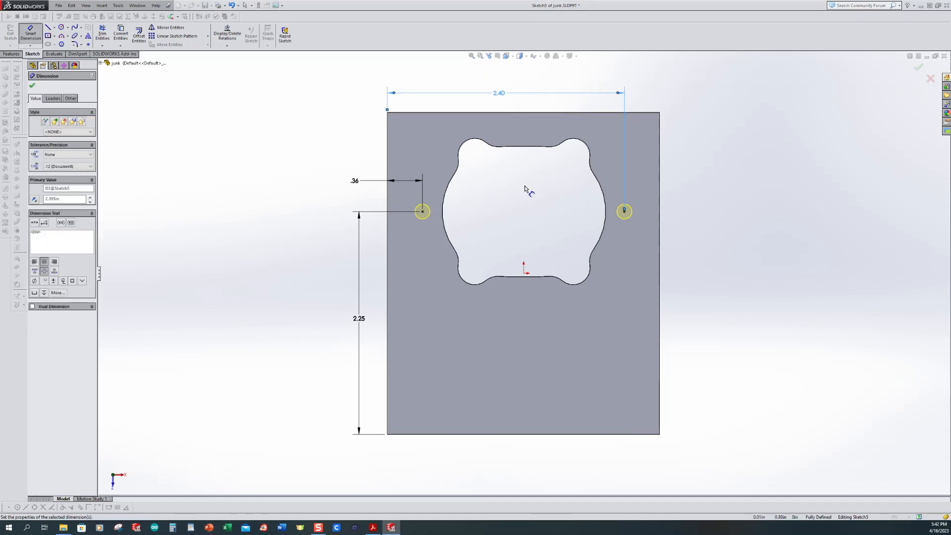
pyautogui.click(540, 217)
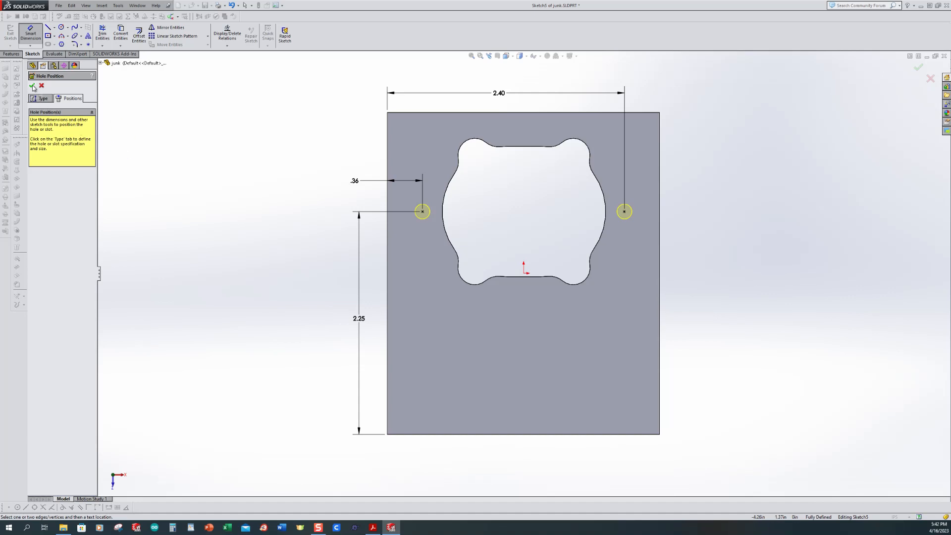
# - Accept the positions of the two 0.150 in through holes to create them
pyautogui.click(32, 88)
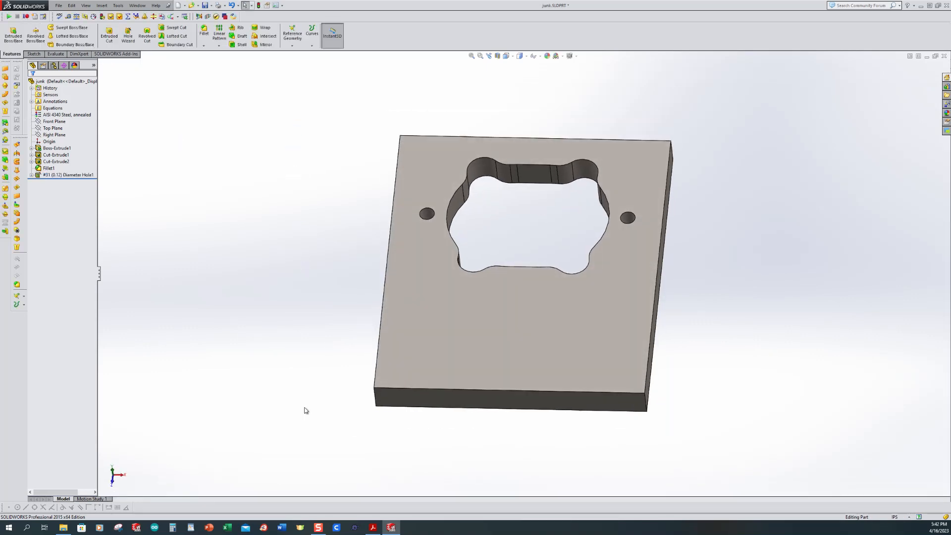
# - Check the PDF drawing and set up an ANSI Inch counterbored hole: 0.230 in Through All, with a 0.531 in counterbore 0.188 in deep
pyautogui.click(373, 527)
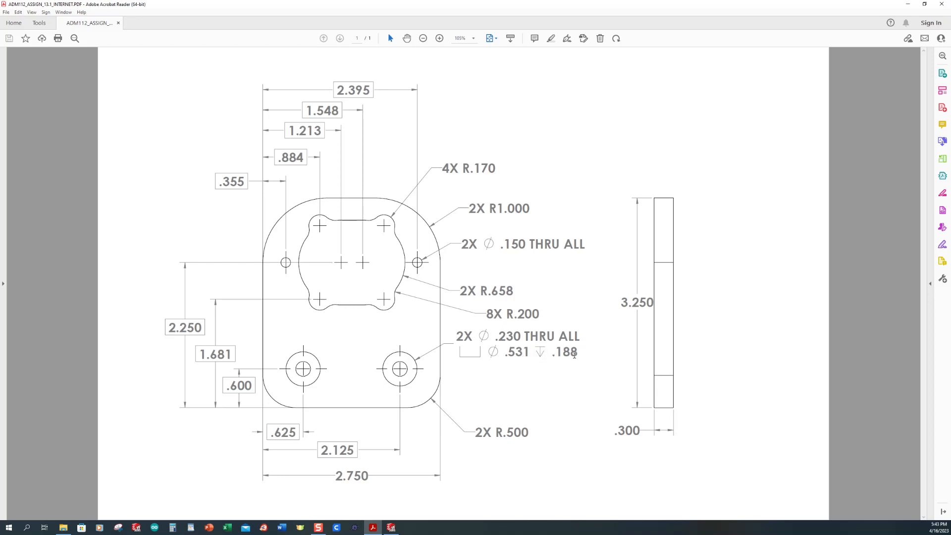
pyautogui.click(391, 528)
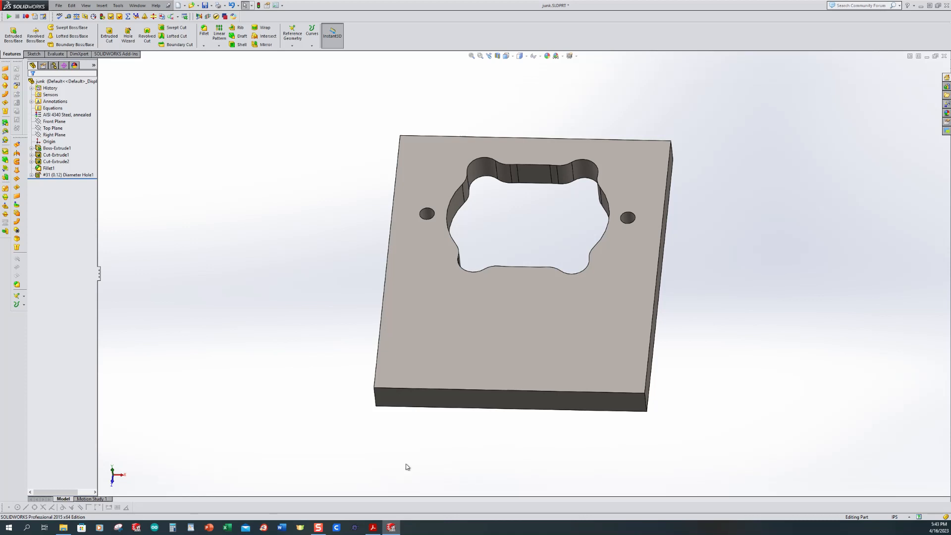
pyautogui.click(129, 36)
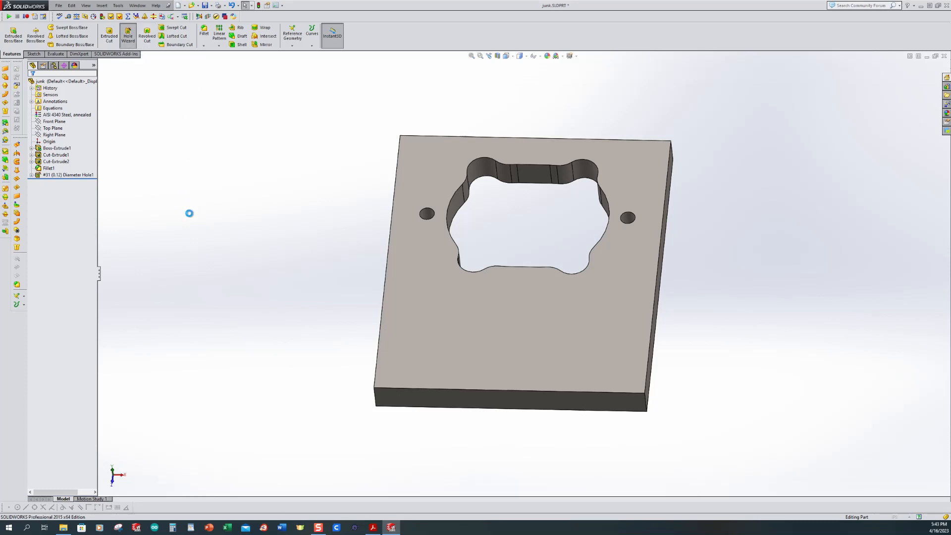
pyautogui.click(38, 159)
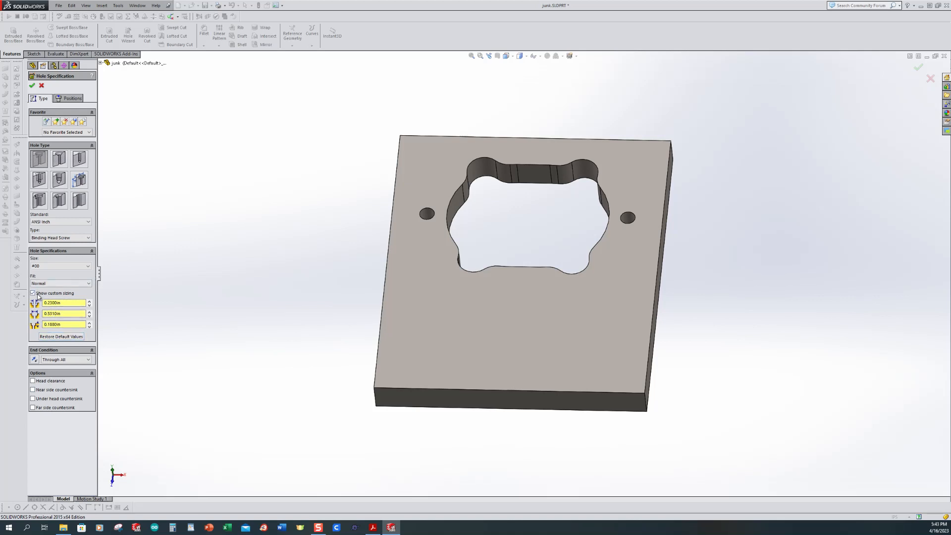
# - Place two counterbored holes on the plate's front face below the cutout, one on each side
pyautogui.click(69, 102)
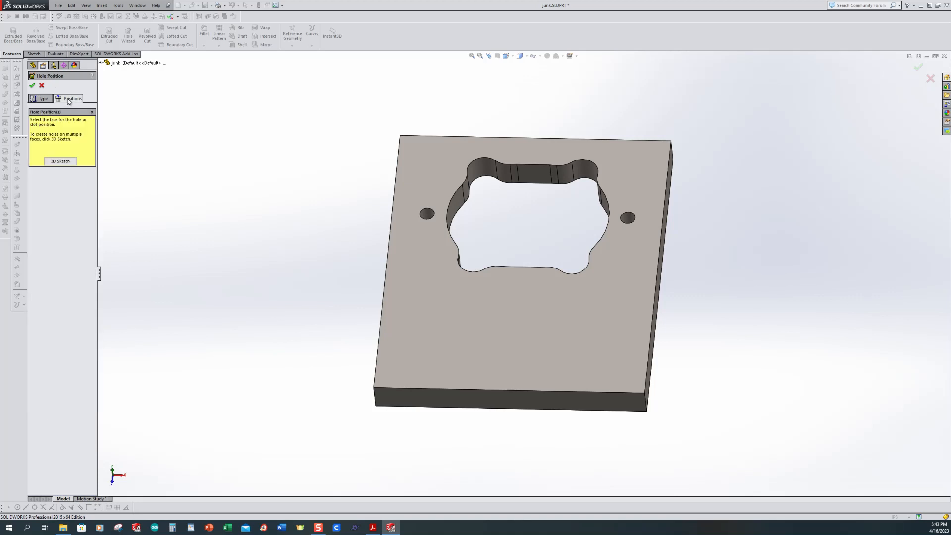
pyautogui.click(444, 305)
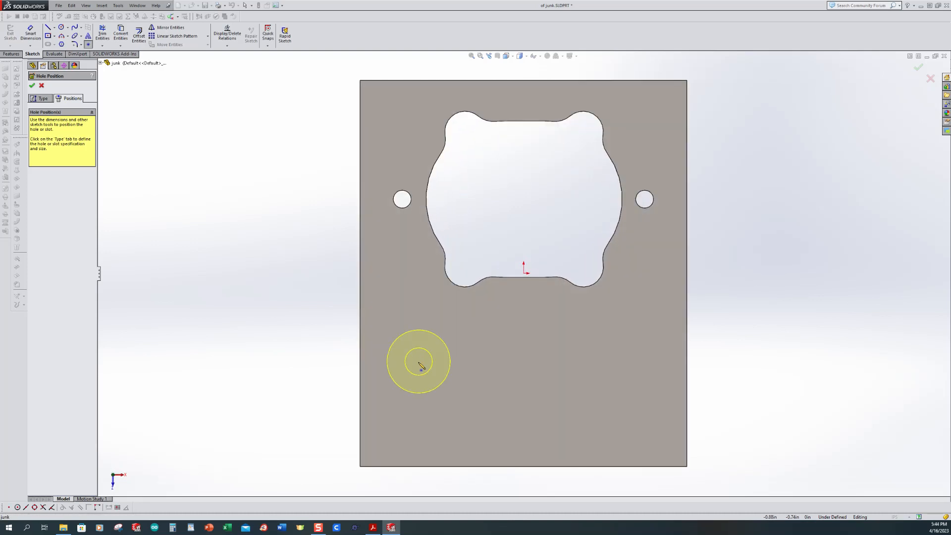
pyautogui.click(421, 364)
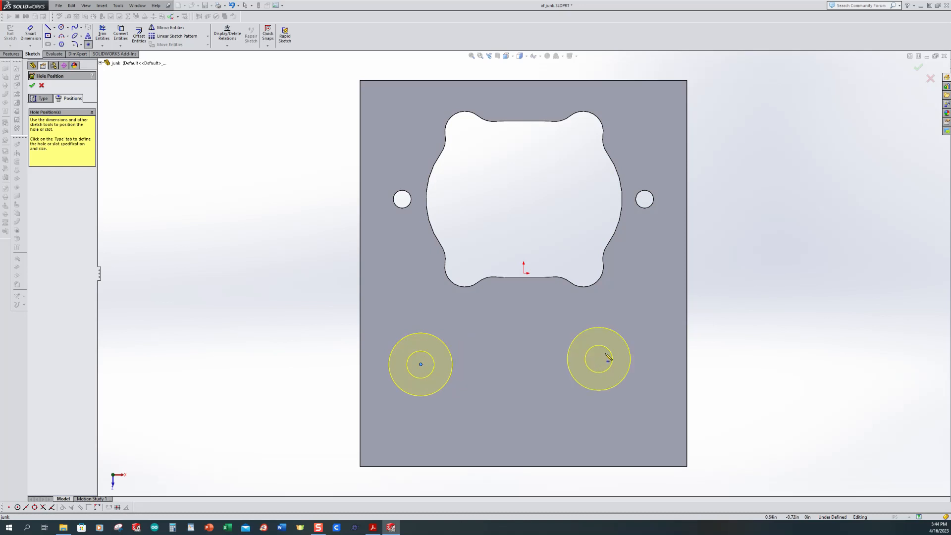
pyautogui.click(614, 330)
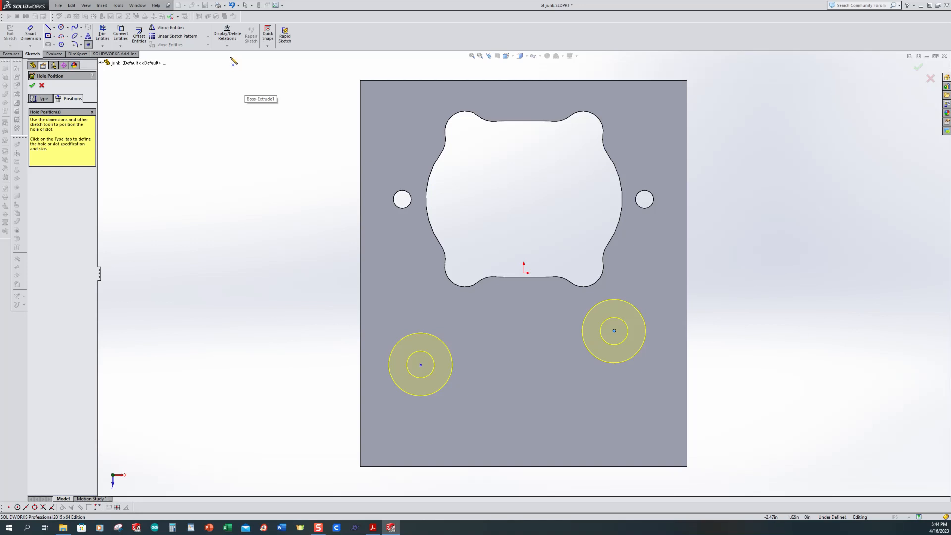
# - Add a Horizontal relation between the center points of the two counterbored holes
pyautogui.click(228, 46)
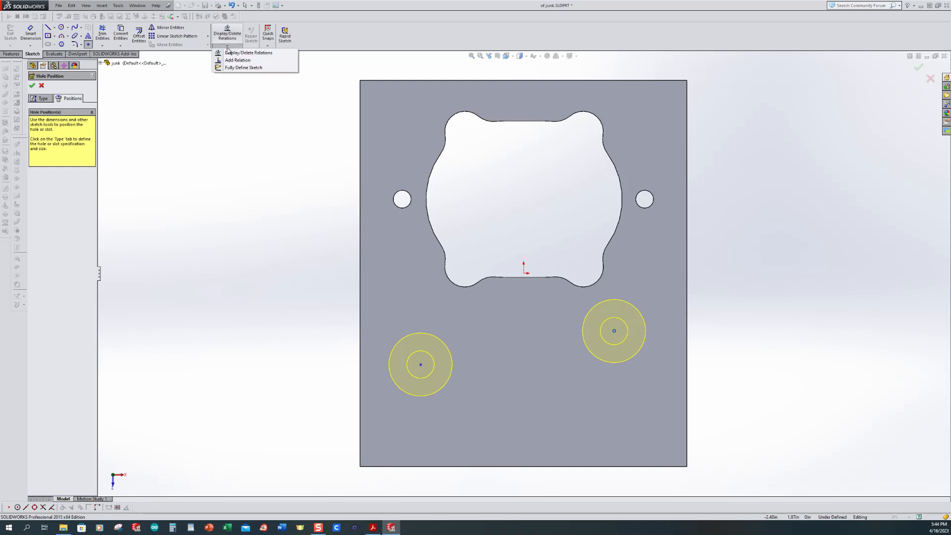
pyautogui.click(238, 59)
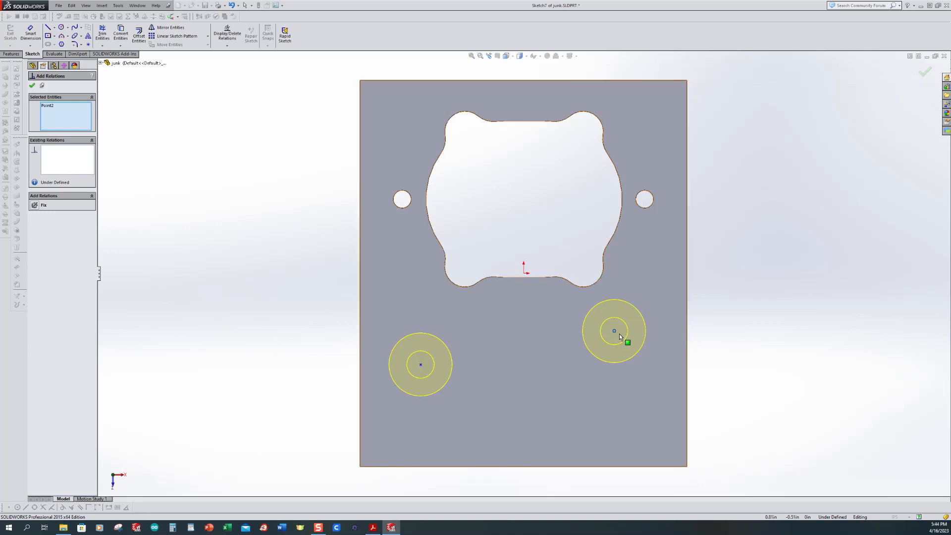
pyautogui.click(420, 365)
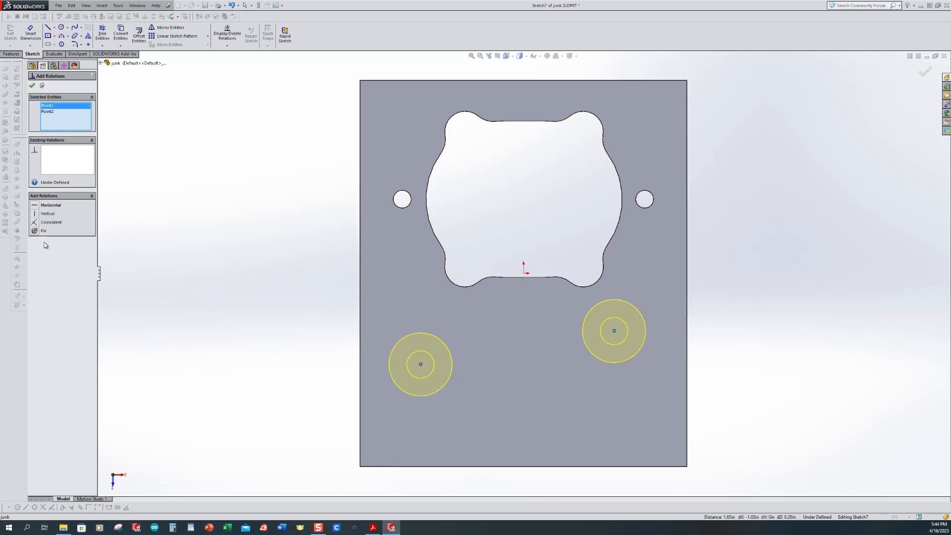
pyautogui.click(35, 206)
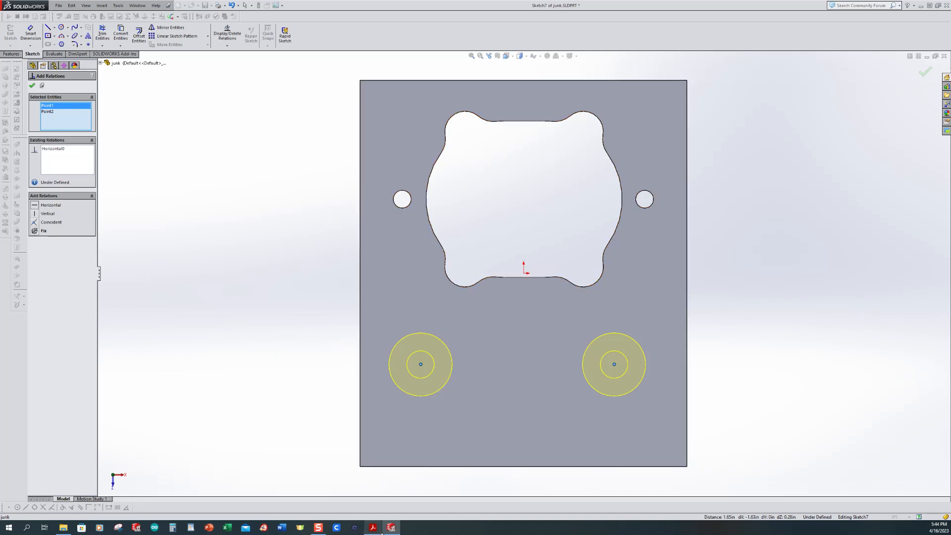
# - Check the PDF drawing and dimension the left counterbored hole's center 0.6 in above the plate's bottom edge
pyautogui.click(374, 528)
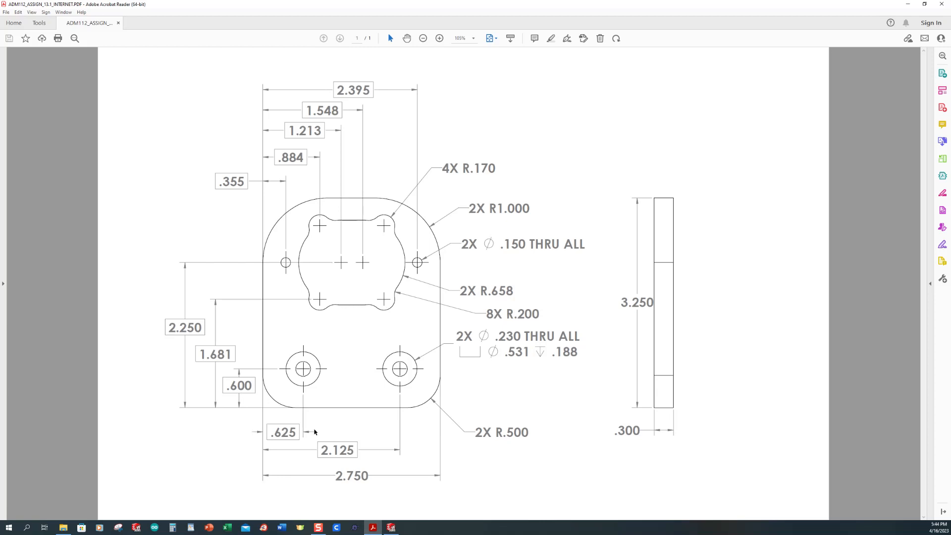
pyautogui.click(392, 528)
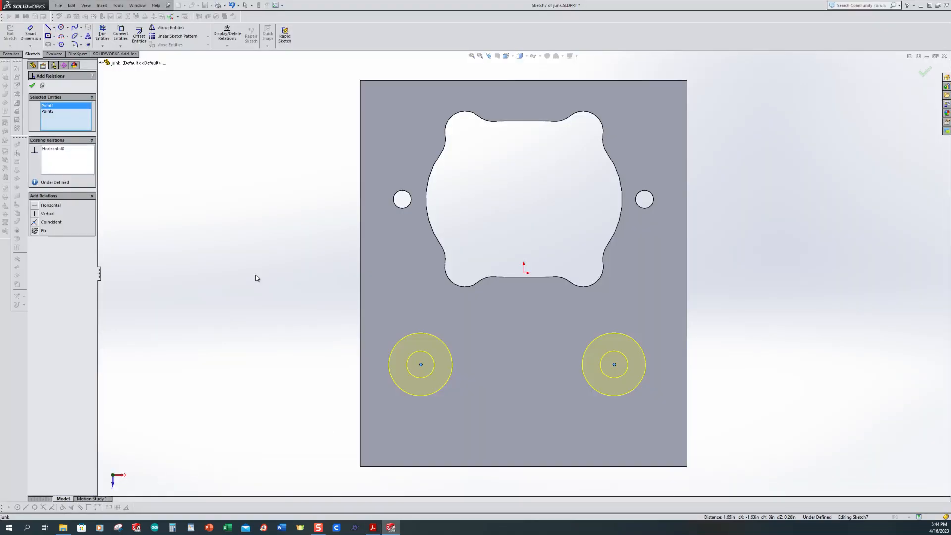
pyautogui.click(30, 36)
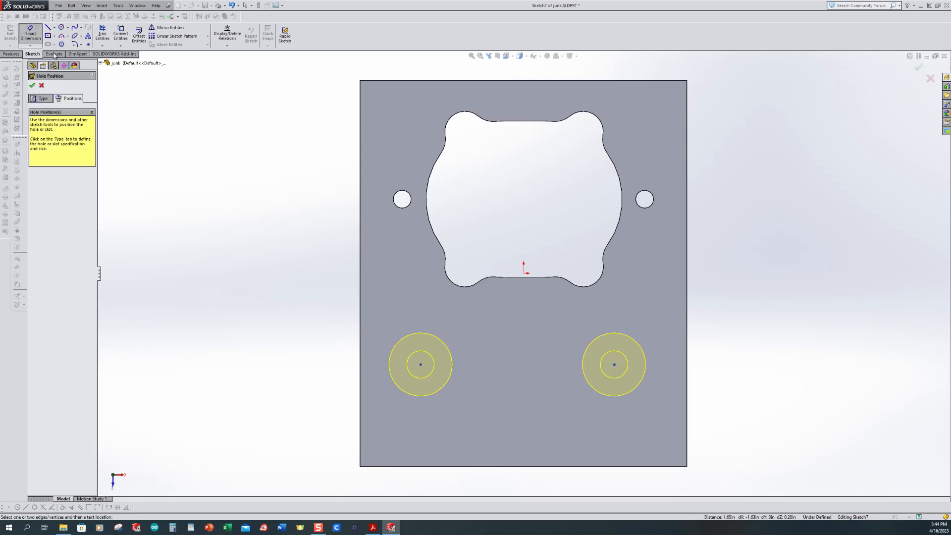
pyautogui.click(442, 466)
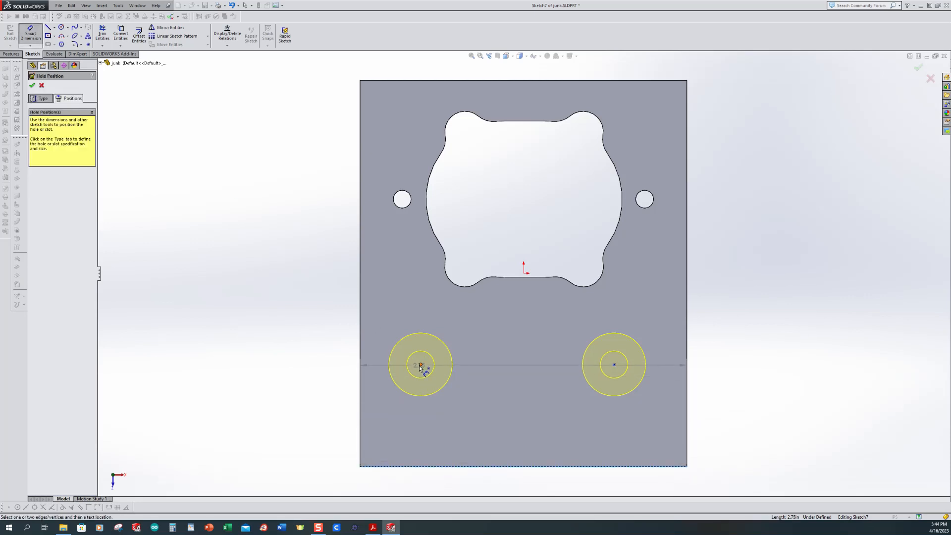
pyautogui.click(420, 366)
pyautogui.click(297, 403)
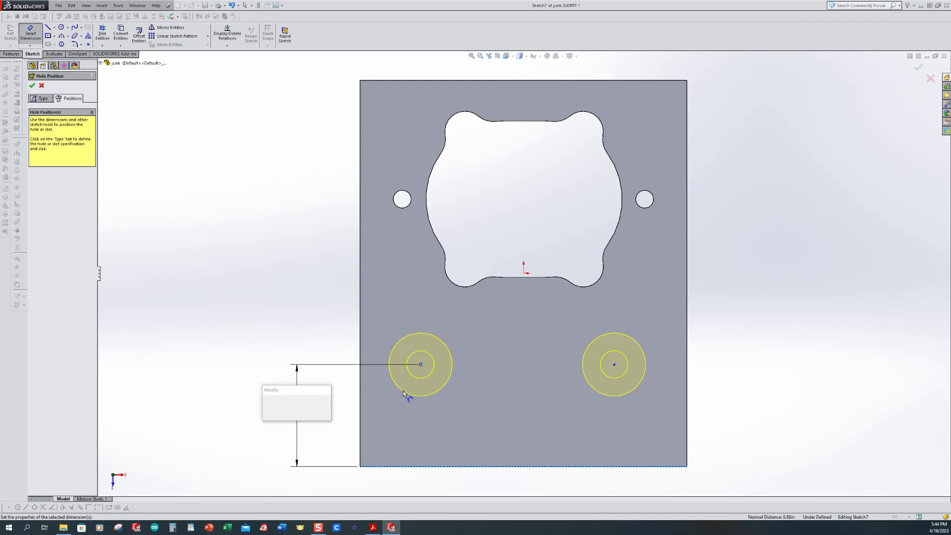
pyautogui.write('.6')
pyautogui.press('Return')
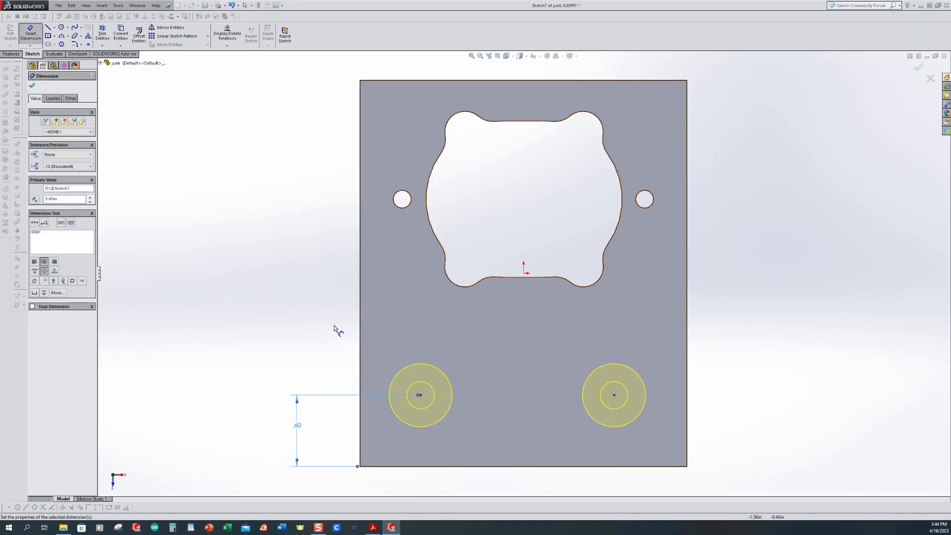
# - Dimension the left counterbored hole's center 0.625 in from the plate's left edge
pyautogui.click(360, 366)
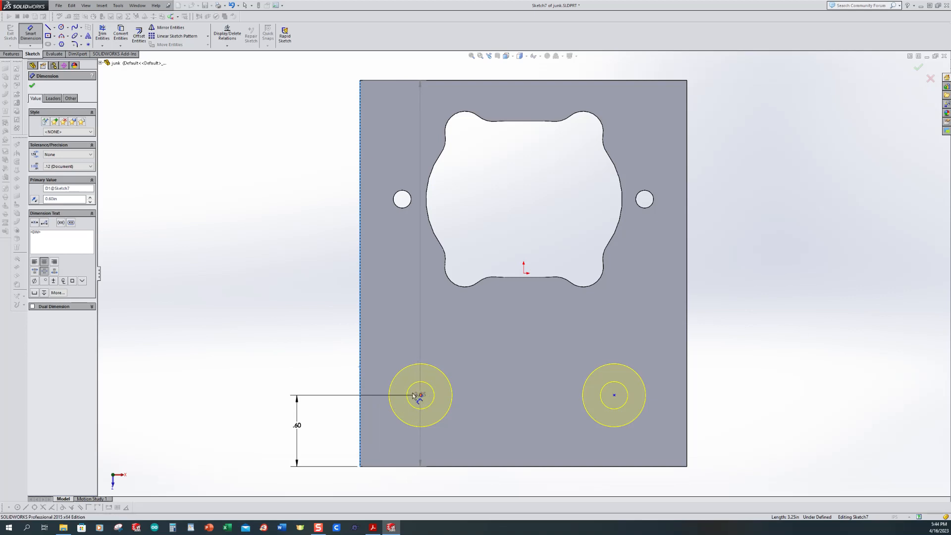
pyautogui.click(420, 395)
pyautogui.click(429, 357)
pyautogui.write('.625')
pyautogui.press('Return')
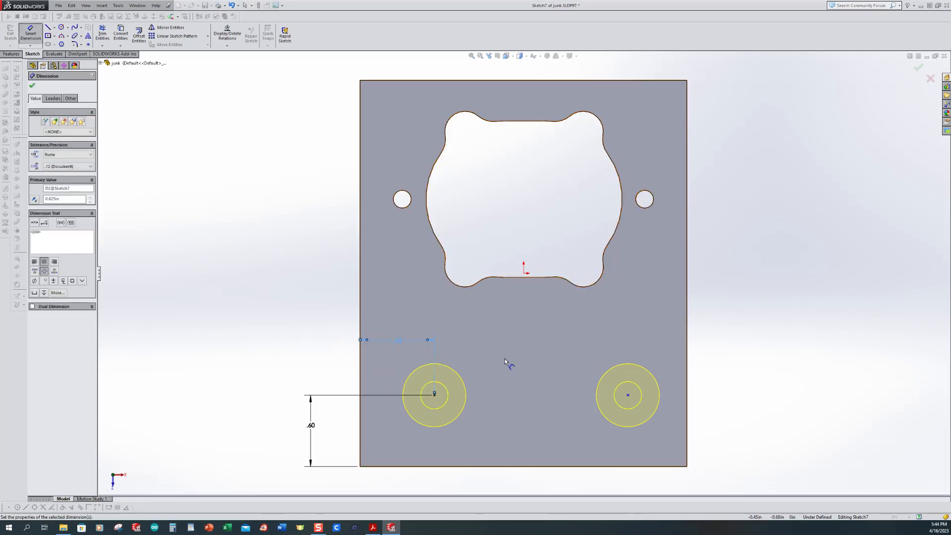
# - Check the PDF drawing, dimension the right counterbored hole's center 2.125 in from the plate's left edge, and accept the holes
pyautogui.scroll(3, 527, 372)
pyautogui.scroll(-1, 675, 378)
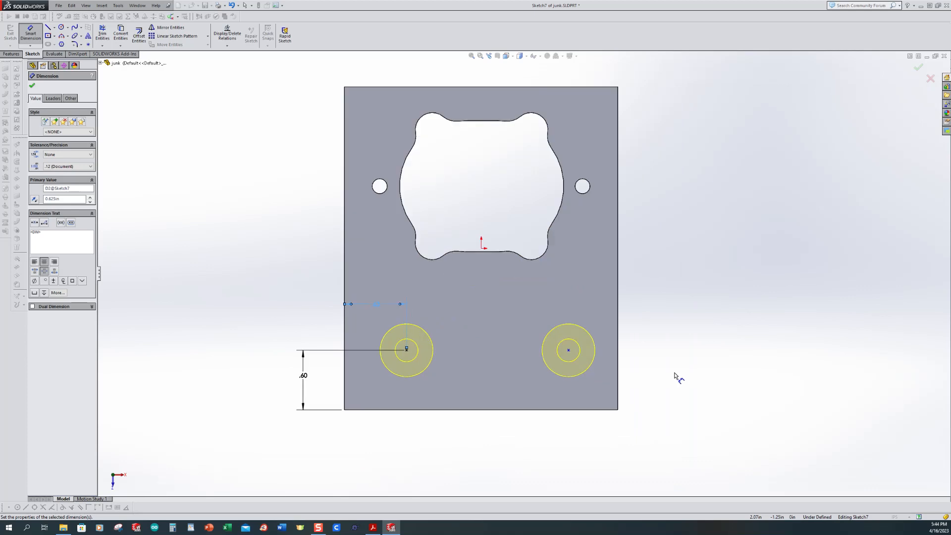
pyautogui.click(375, 529)
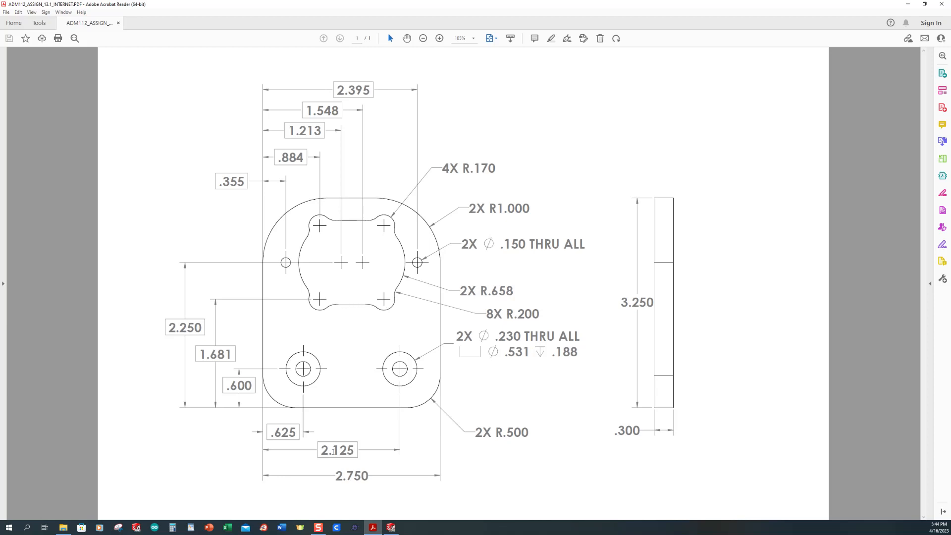
pyautogui.click(392, 527)
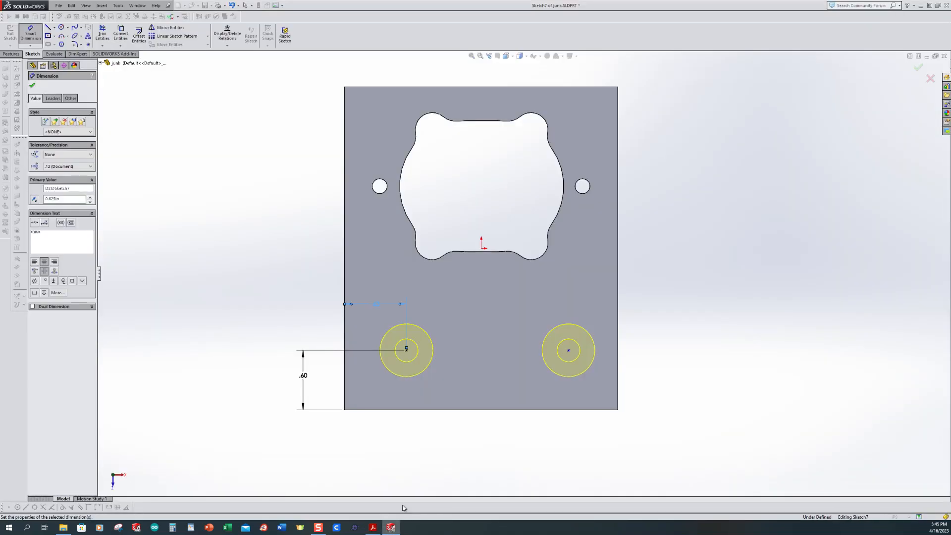
pyautogui.click(345, 394)
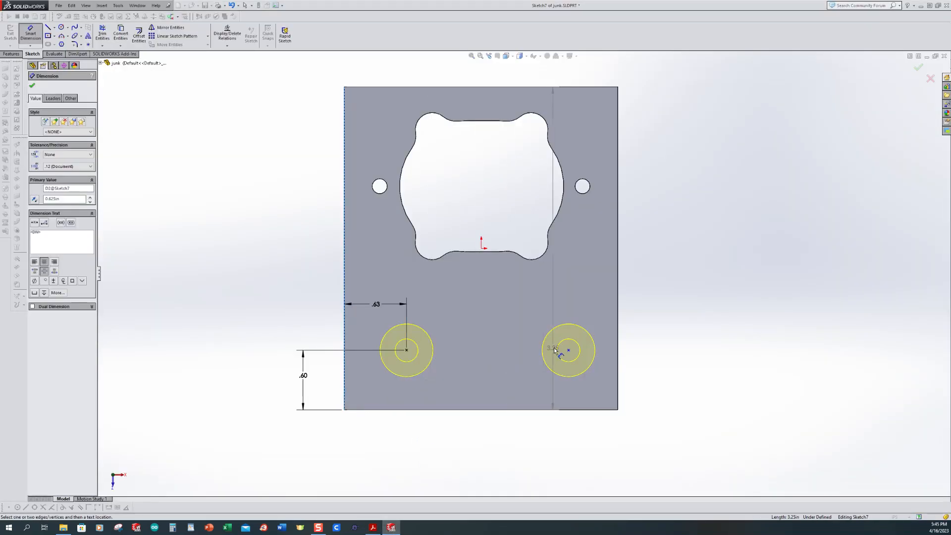
pyautogui.click(569, 350)
pyautogui.click(466, 443)
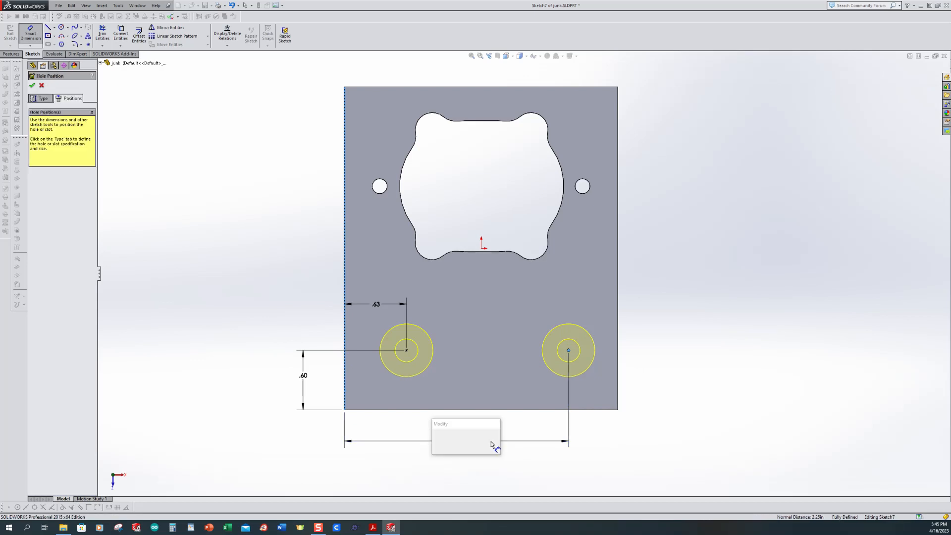
pyautogui.write('2.125')
pyautogui.press('Return')
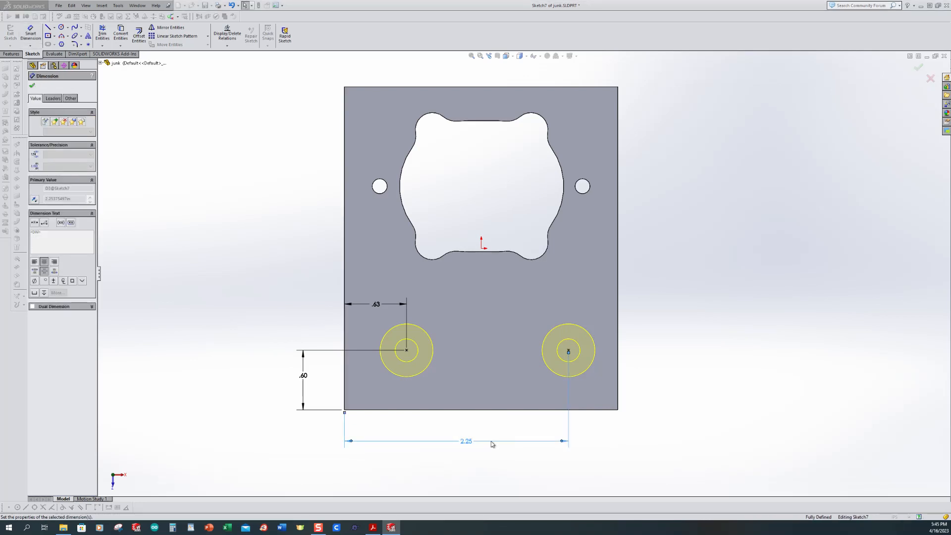
pyautogui.click(678, 384)
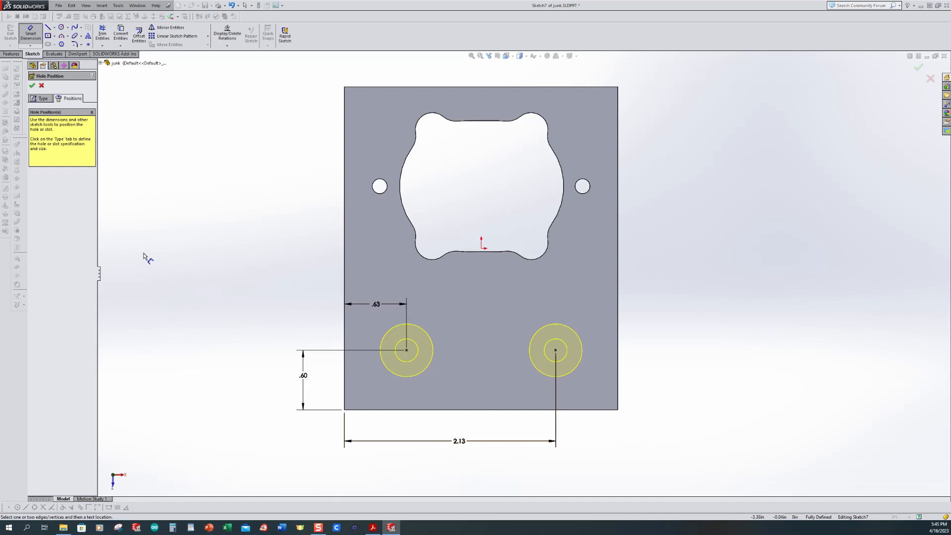
pyautogui.click(32, 86)
# - Check the corner radii in the PDF drawing and fillet the plate's two bottom corner edges with a 0.5 in radius
pyautogui.moveTo(235, 240); pyautogui.dragTo(292, 282, button='middle')
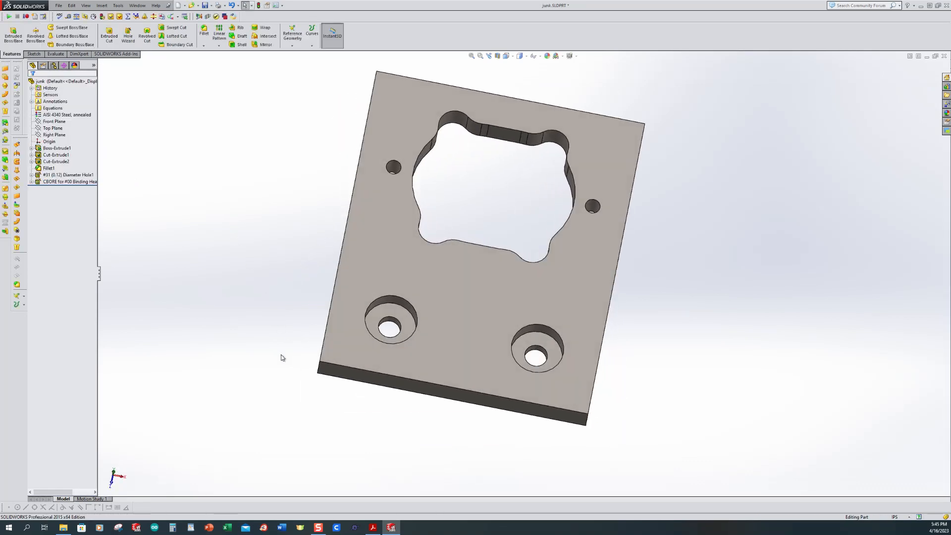
pyautogui.click(373, 528)
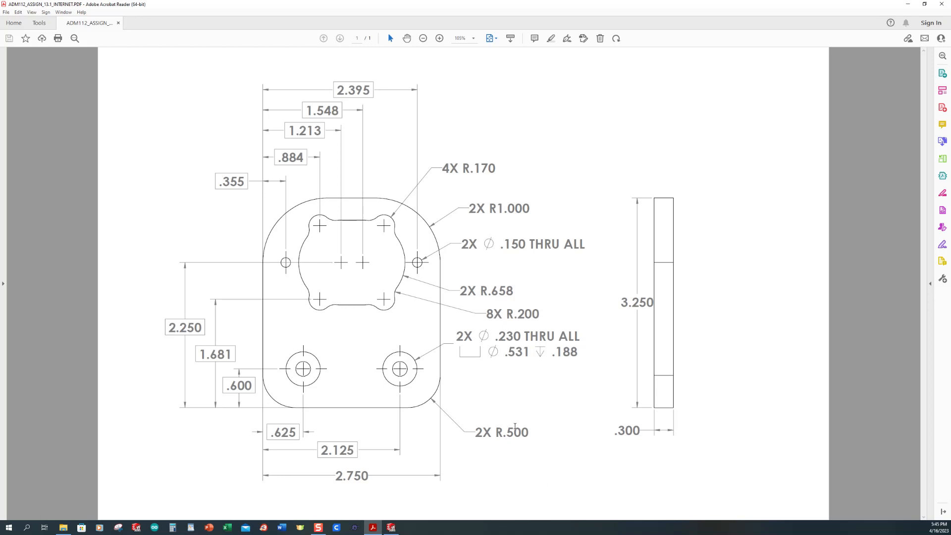
pyautogui.click(392, 528)
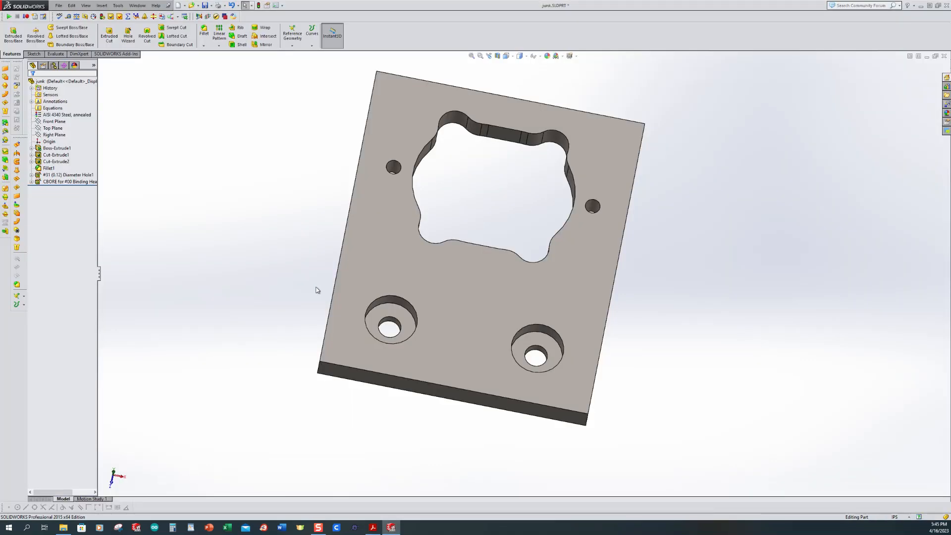
pyautogui.moveTo(210, 216); pyautogui.dragTo(268, 238, button='middle')
pyautogui.scroll(3, 367, 244)
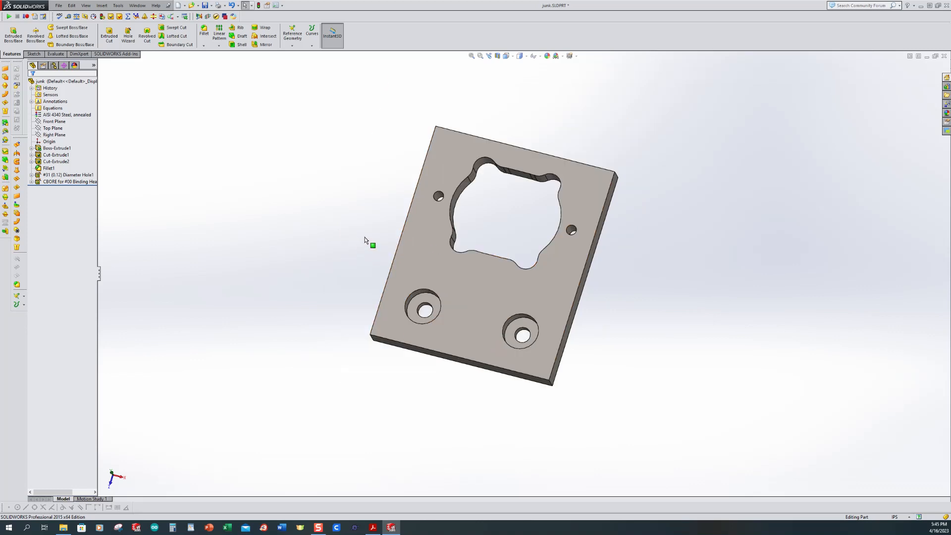
pyautogui.click(205, 33)
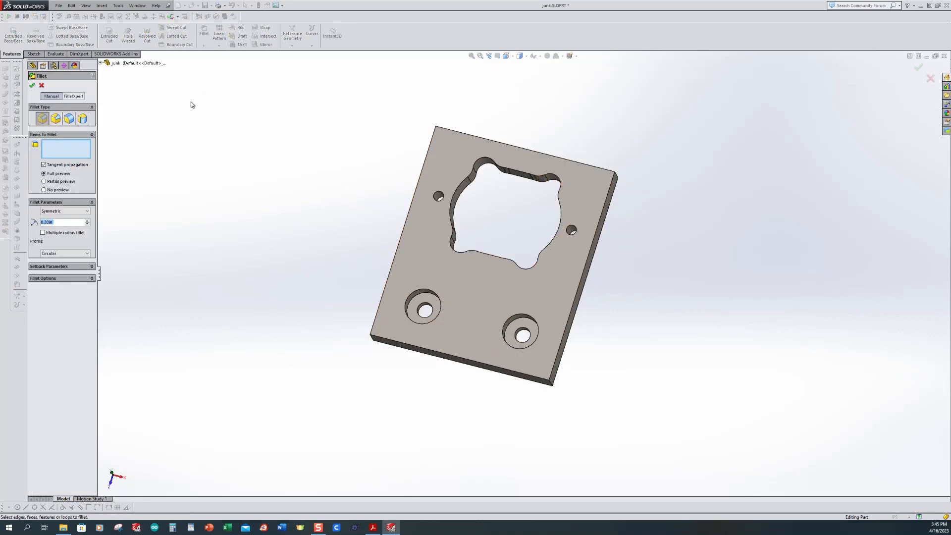
pyautogui.click(87, 220)
pyautogui.moveTo(270, 350); pyautogui.dragTo(269, 325, button='middle')
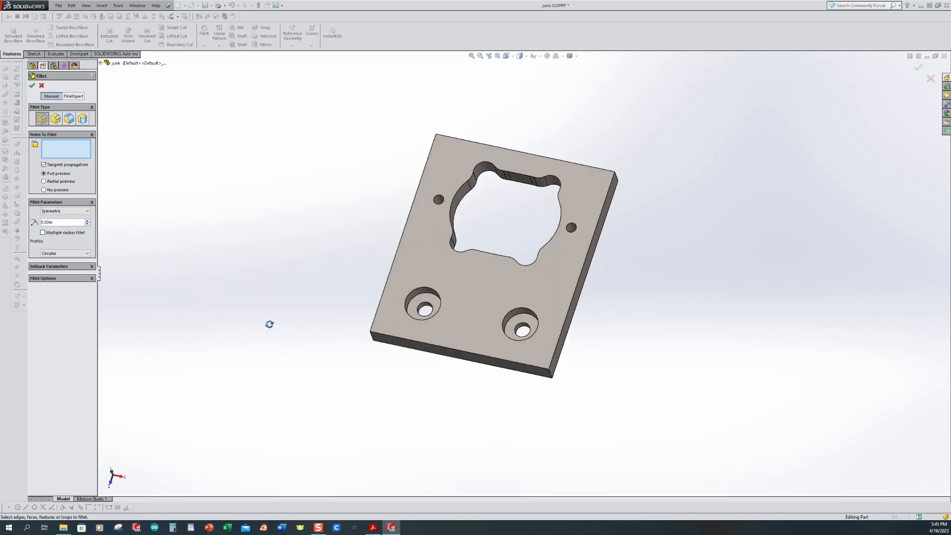
pyautogui.click(553, 377)
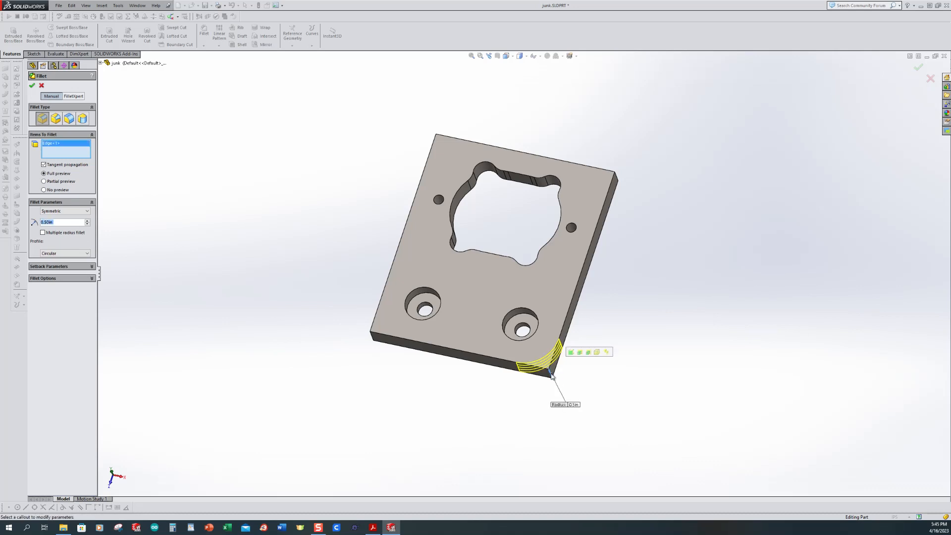
pyautogui.click(372, 337)
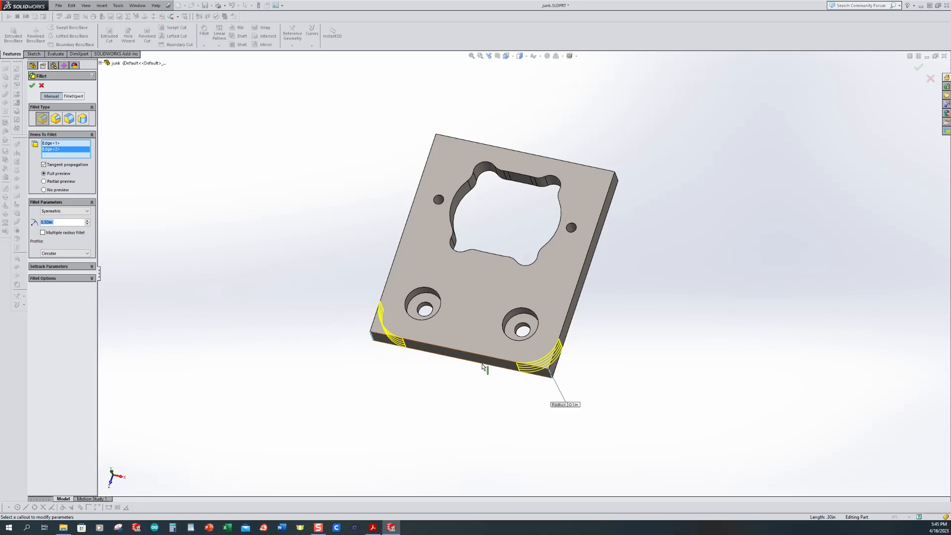
pyautogui.click(33, 86)
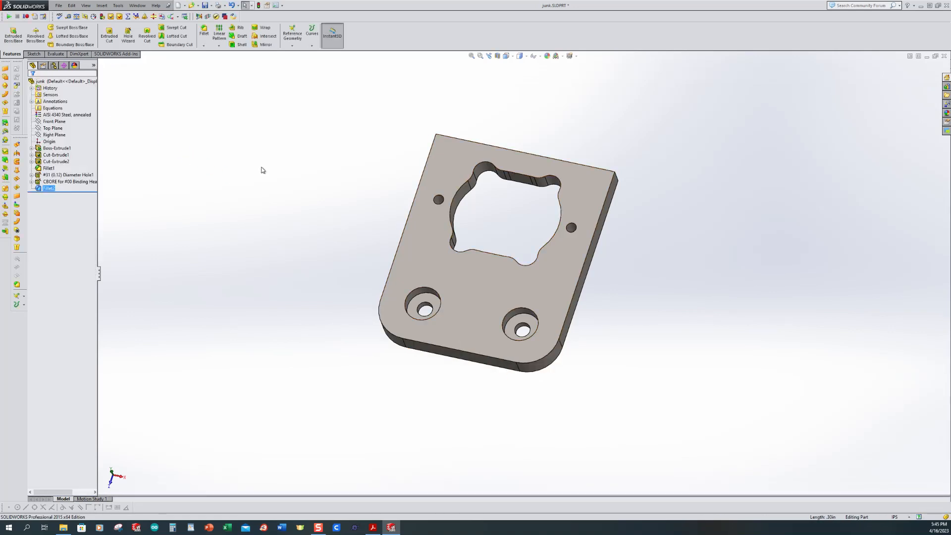
# - Fillet the plate's two top corner edges, beside the lobed cutout, with a 1 in radius
pyautogui.click(204, 31)
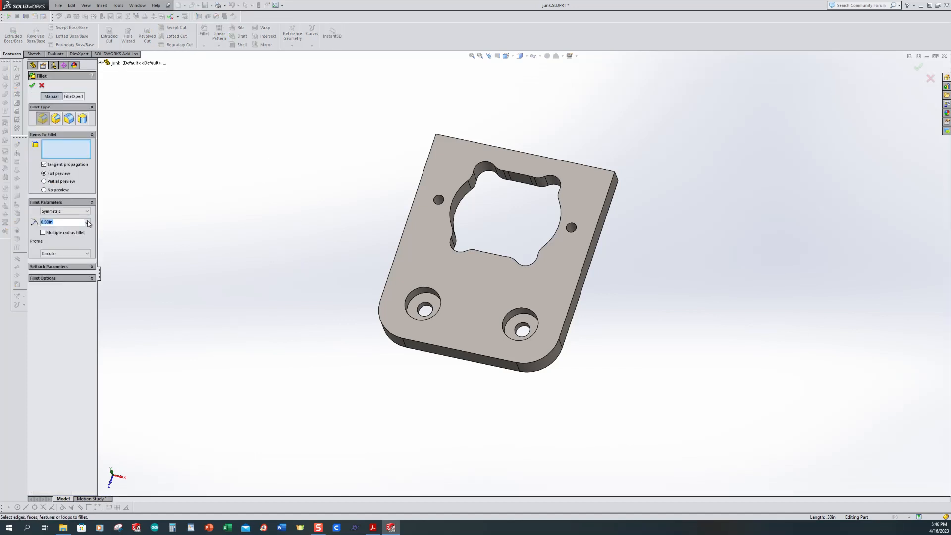
pyautogui.moveTo(230, 222); pyautogui.dragTo(197, 250, button='middle')
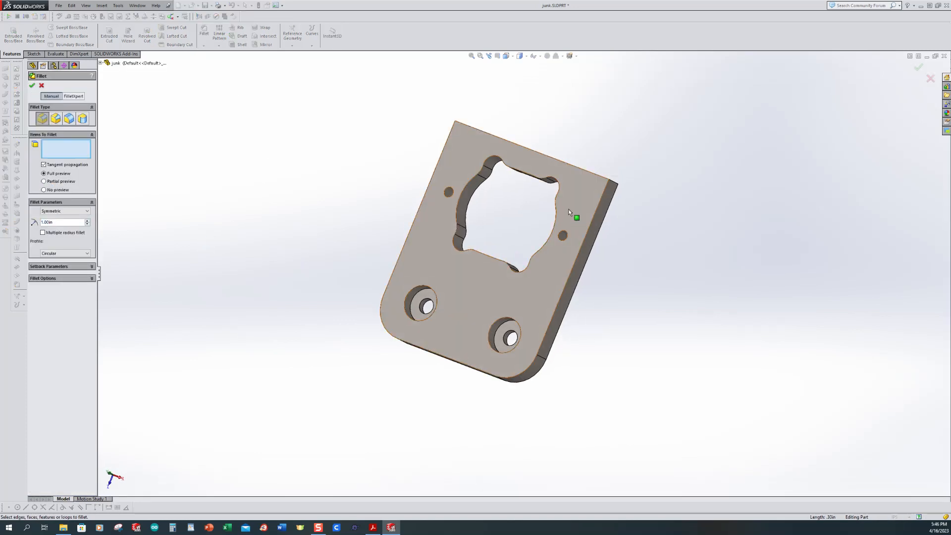
pyautogui.click(615, 186)
pyautogui.moveTo(680, 215); pyautogui.dragTo(722, 166, button='middle')
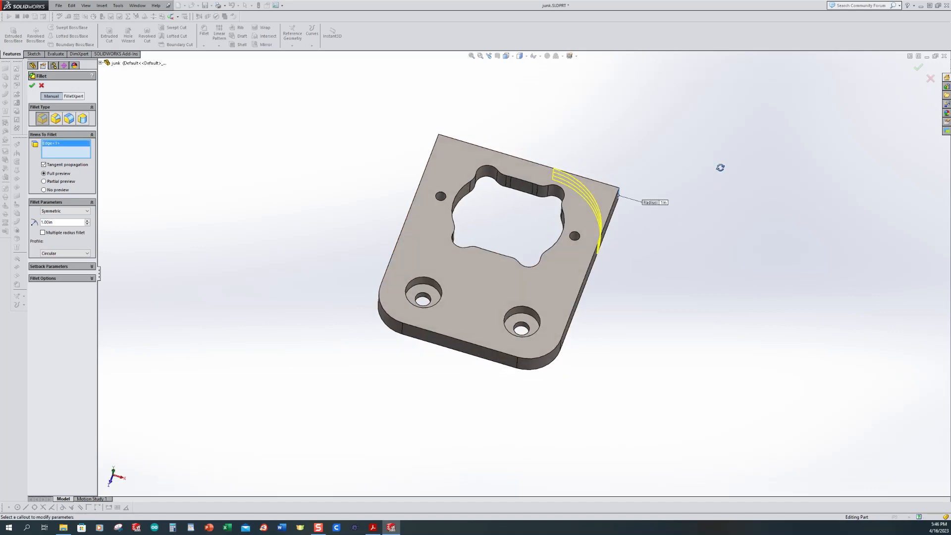
pyautogui.click(441, 141)
pyautogui.moveTo(266, 224); pyautogui.dragTo(263, 208, button='middle')
pyautogui.click(31, 85)
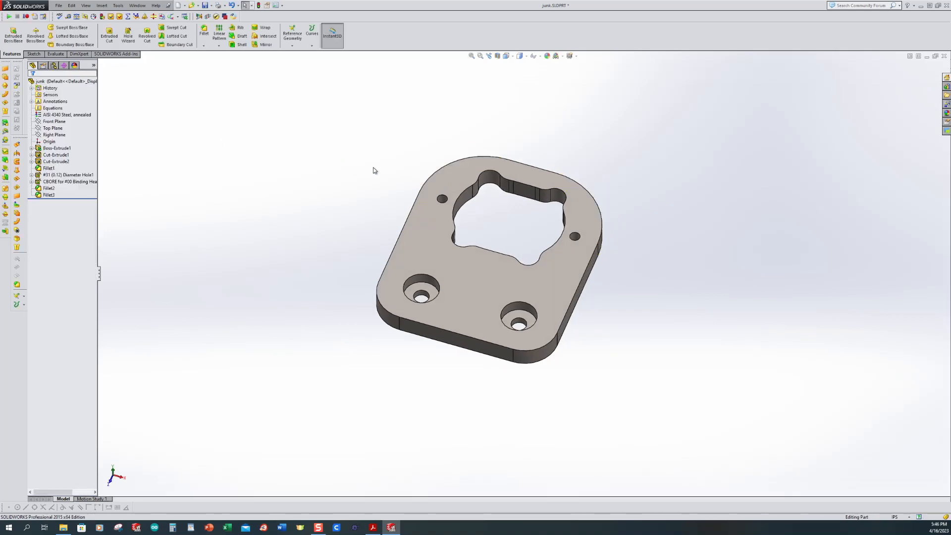
# - Set the finished plate to the isometric view and save the part
pyautogui.hotkey('ctrl', '7')
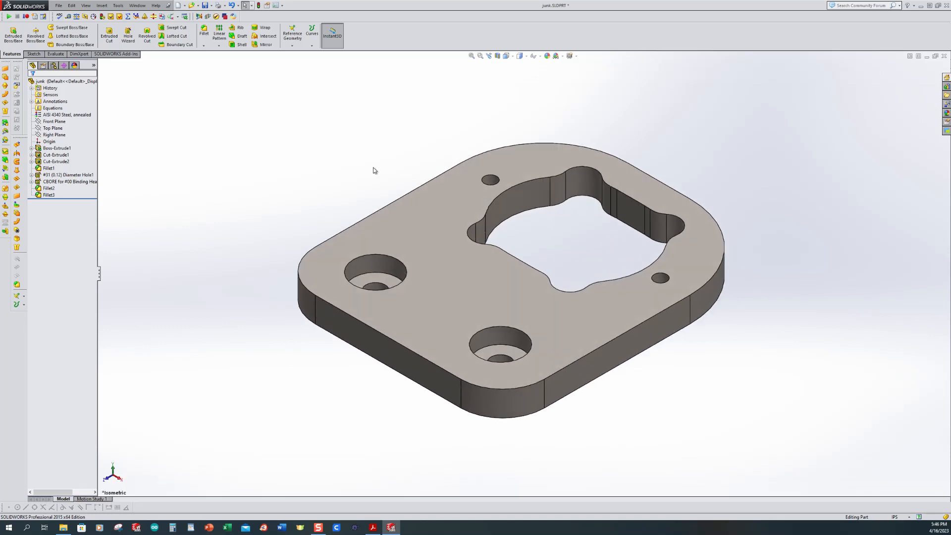
pyautogui.hotkey('ctrl', 's')
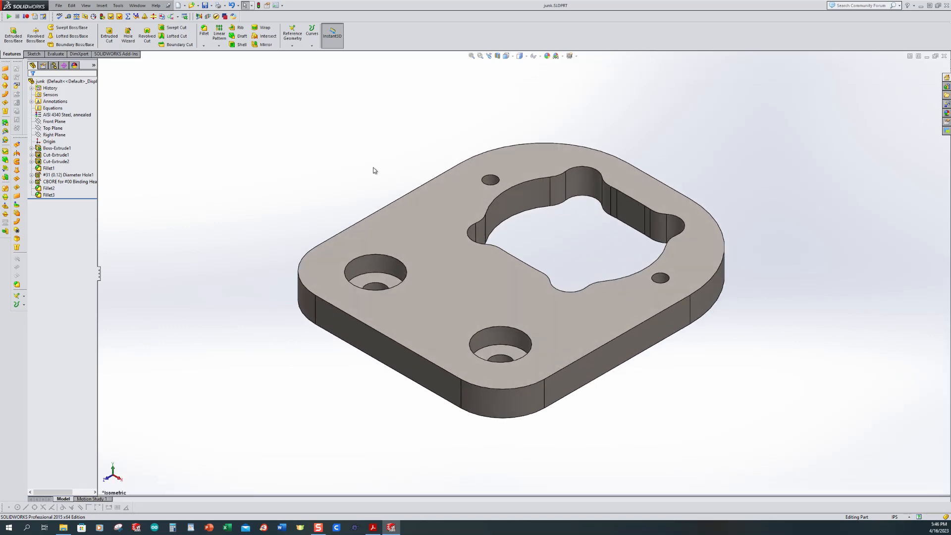